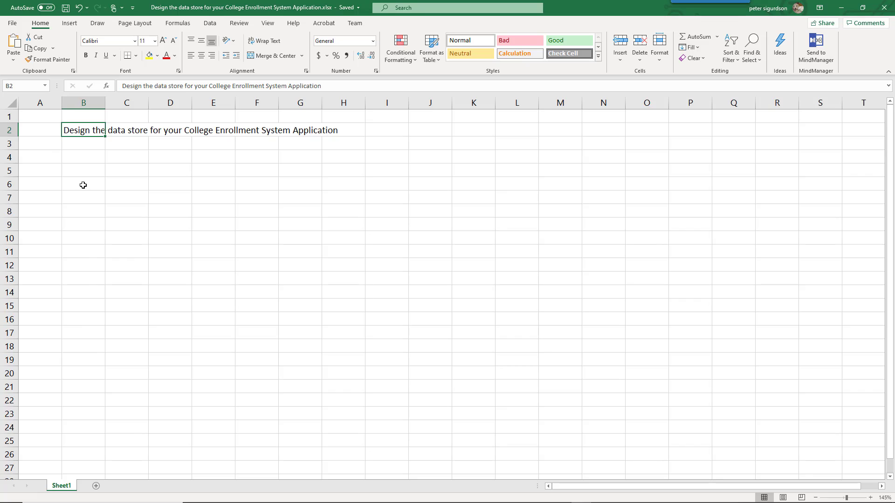
# Enter the table headings Students in cell B5 and Classes in cell G5.
pyautogui.click(88, 170)
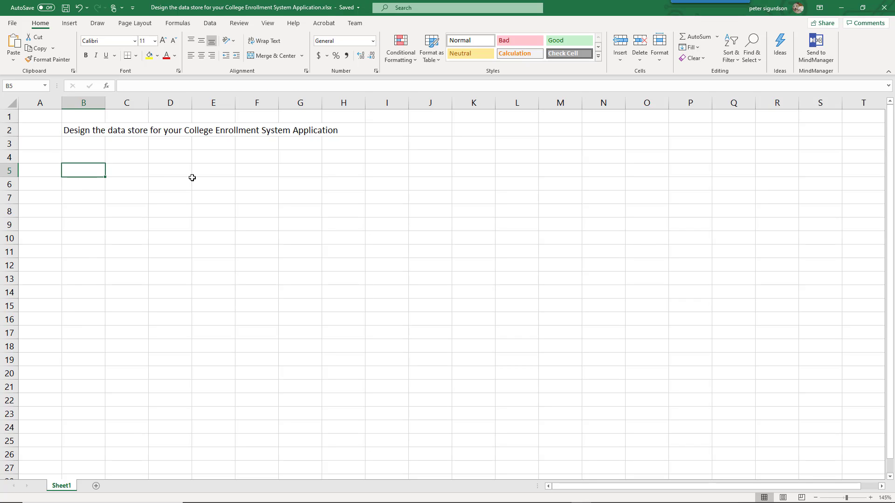
pyautogui.write('Students')
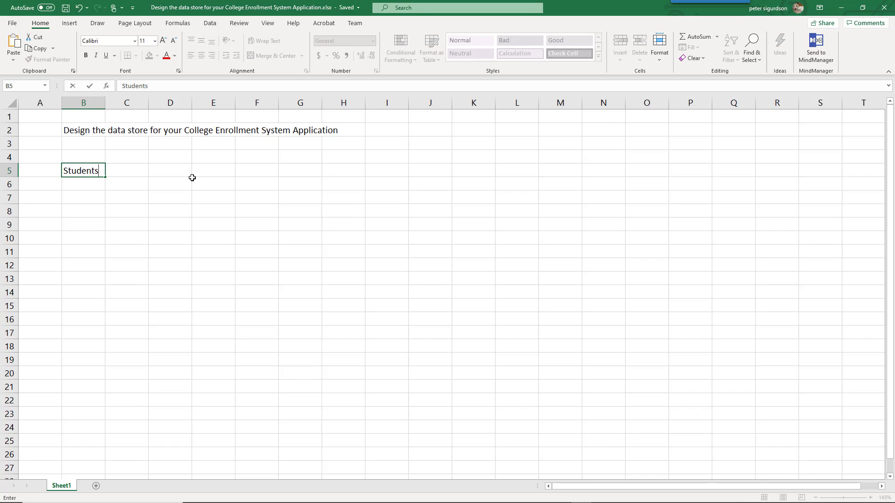
pyautogui.press('Tab')
pyautogui.press('Tab')
pyautogui.press('Tab')
pyautogui.press('Tab')
pyautogui.press('Tab')
pyautogui.write('Class')
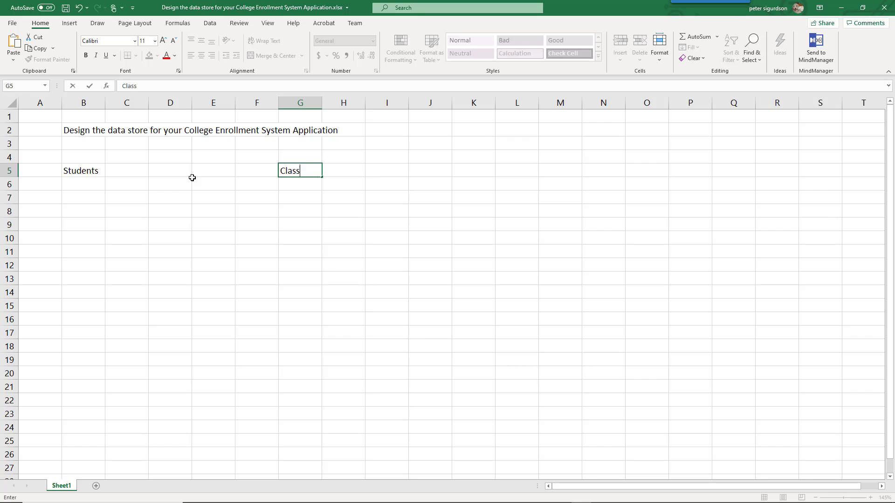
pyautogui.write('es')
pyautogui.press('Return')
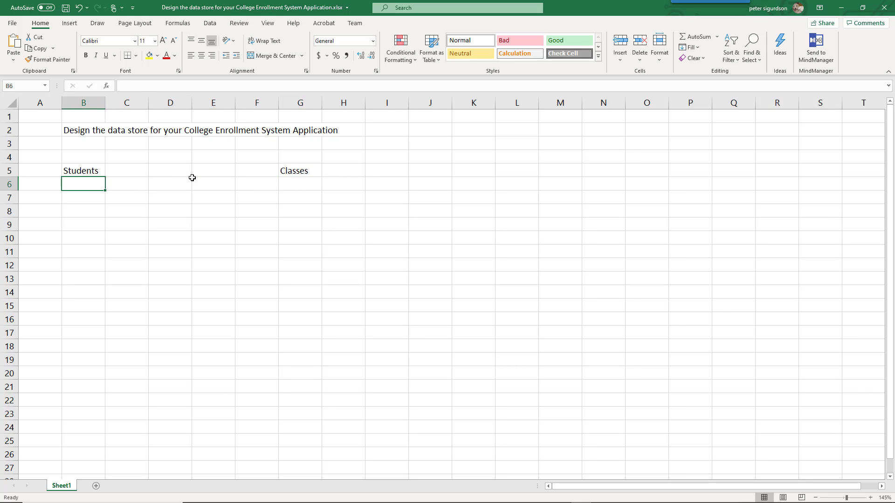
# Enter the field studentName in B6 and widen column B enough to fit it.
pyautogui.write('student')
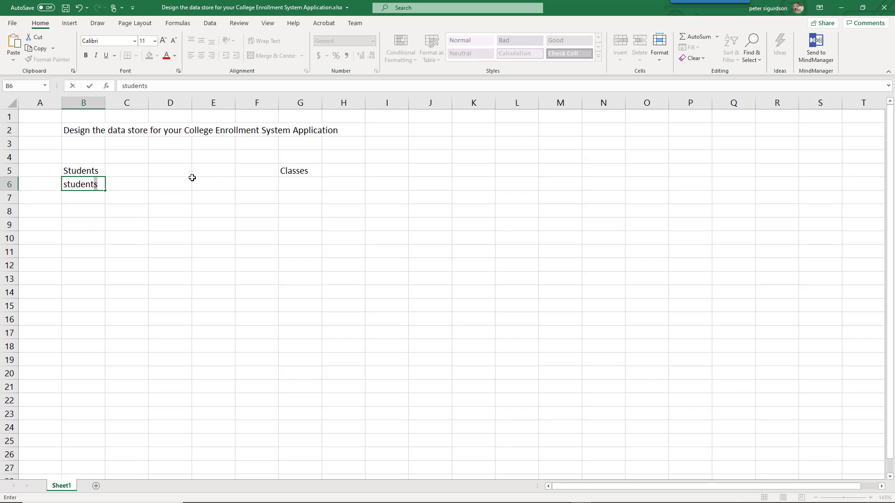
pyautogui.write('Name')
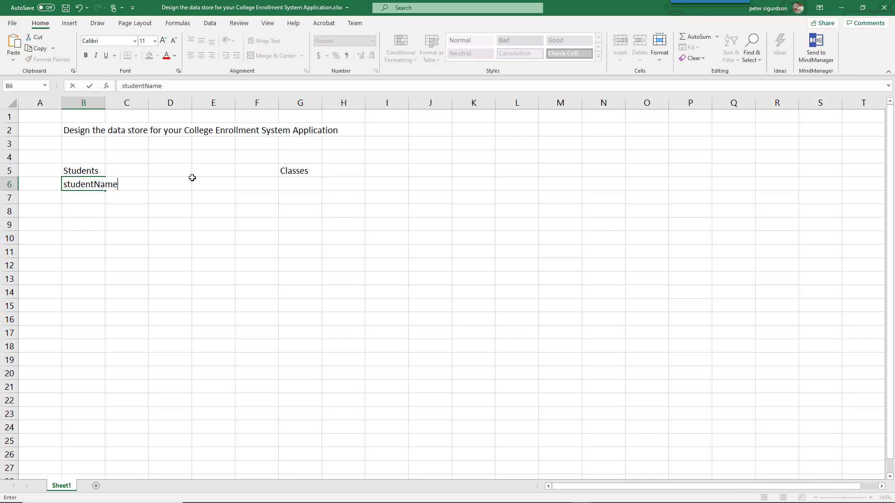
pyautogui.doubleClick(105, 105)
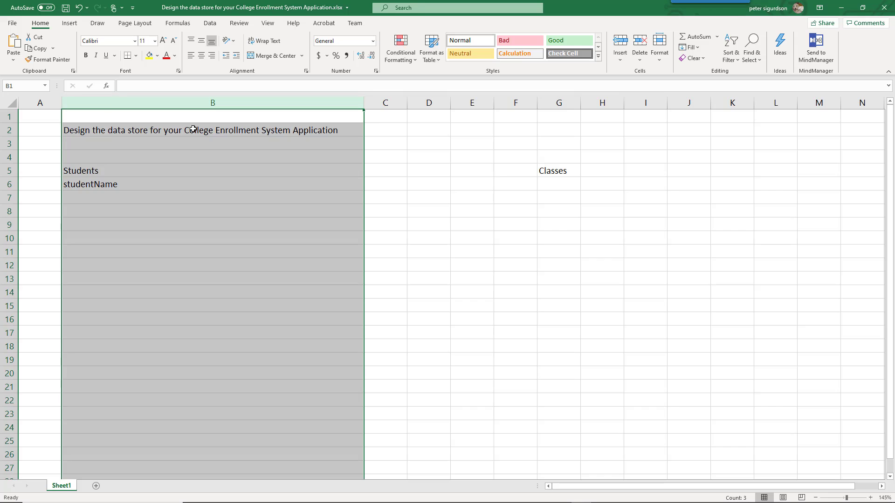
pyautogui.moveTo(363, 104); pyautogui.dragTo(156, 108)
pyautogui.click(108, 200)
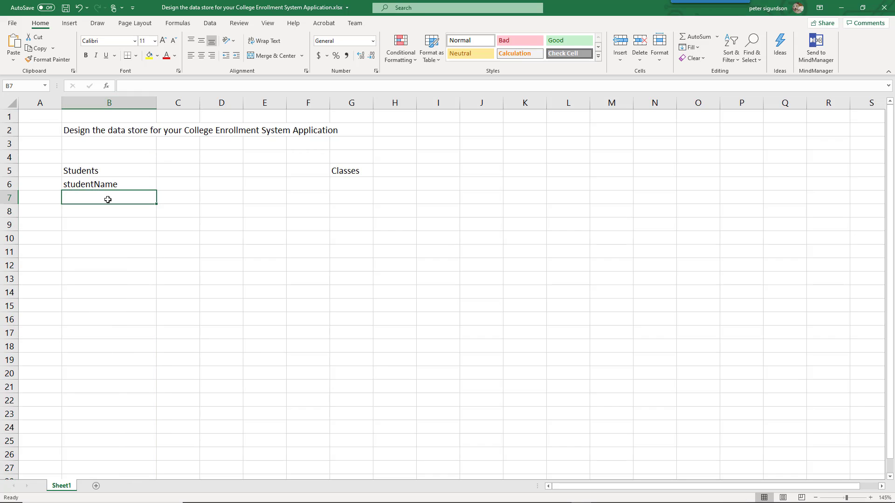
# Give the Students heading a dark blue fill with white text and copy that formatting to the Classes heading.
pyautogui.click(101, 172)
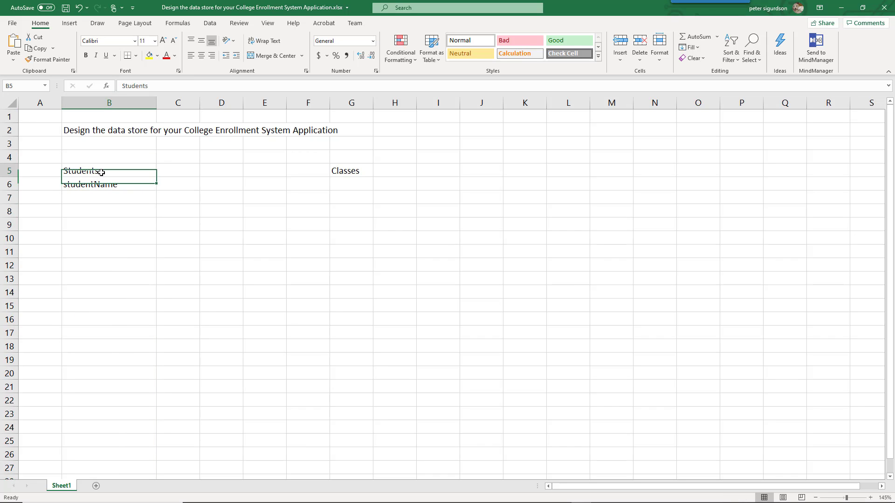
pyautogui.click(157, 56)
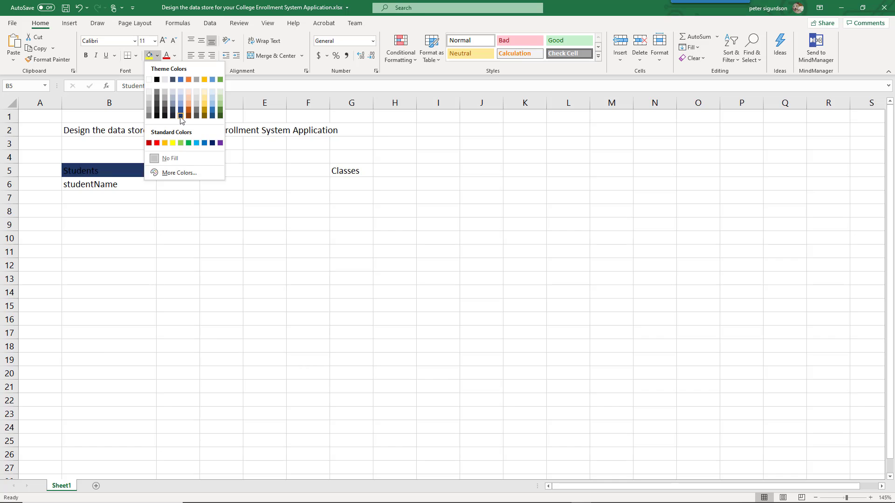
pyautogui.click(181, 116)
pyautogui.click(176, 55)
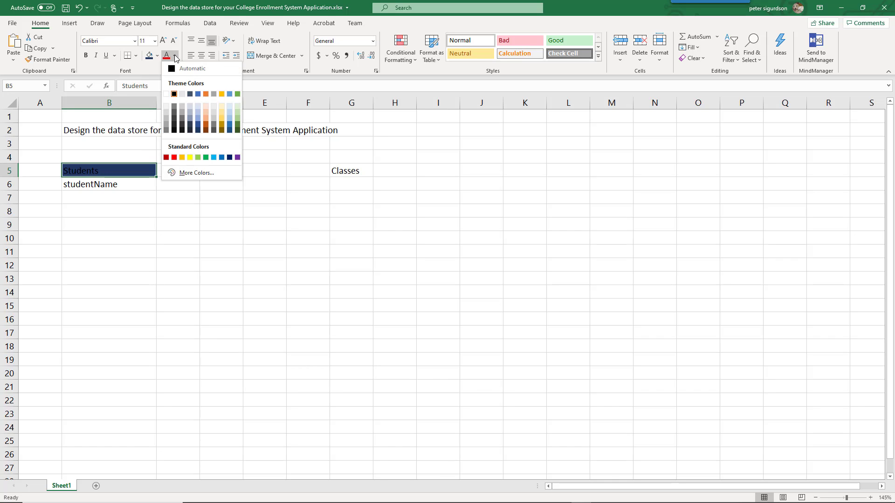
pyautogui.click(166, 95)
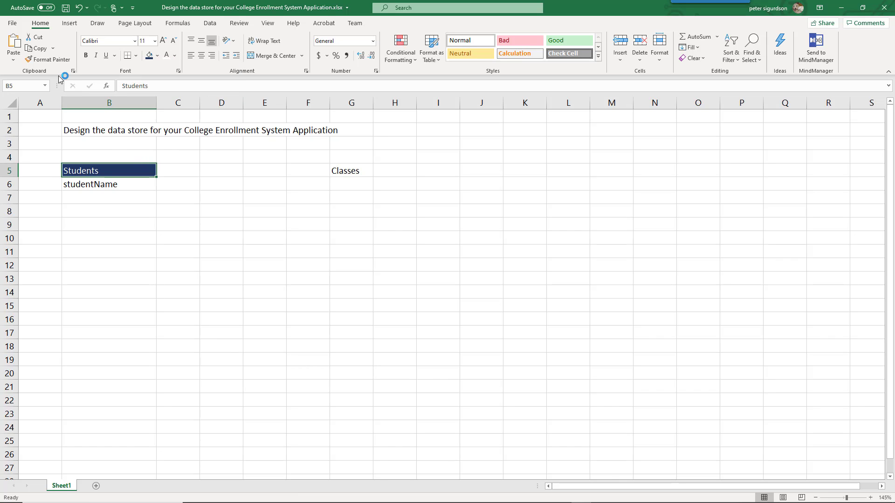
pyautogui.click(47, 60)
pyautogui.click(345, 171)
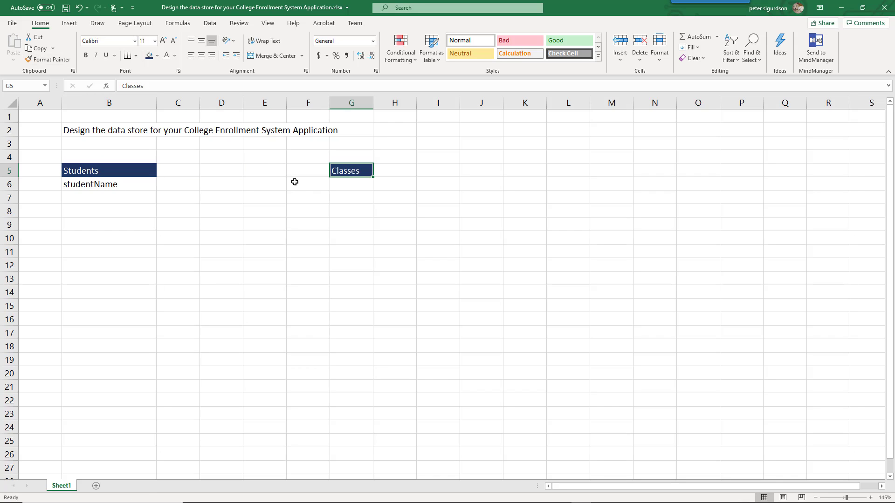
# Enter the field studentID in B7 below studentName.
pyautogui.click(135, 197)
pyautogui.write('student')
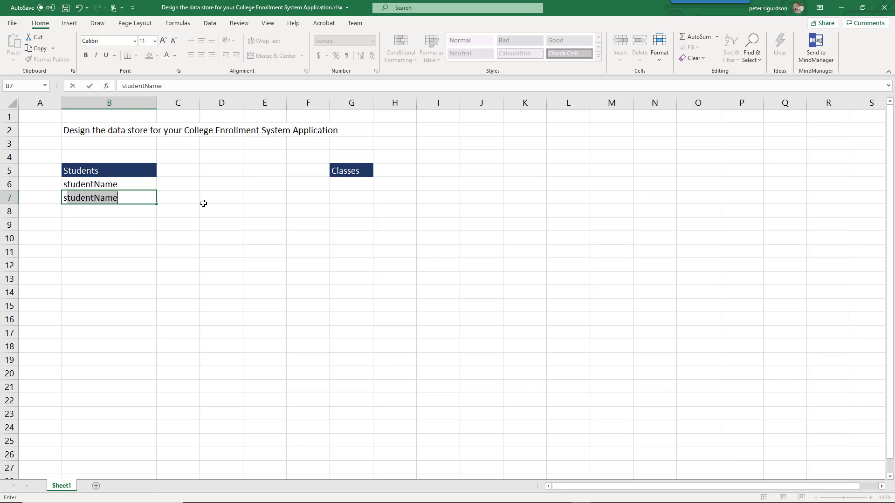
pyautogui.write('ID')
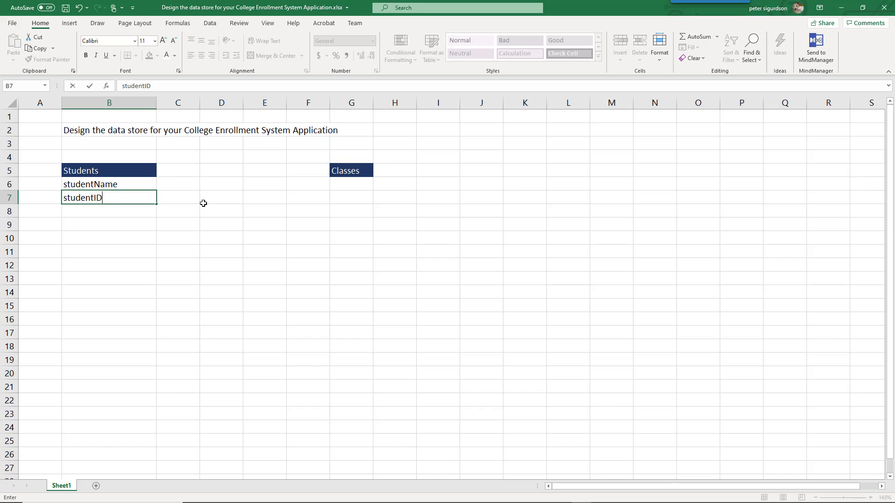
# Switch to the Data Handling Concepts presentation in PowerPoint and review the Codd's Laws slide.
pyautogui.hotkey('alt', 'Tab')
pyautogui.hotkey('alt', 'Tab')
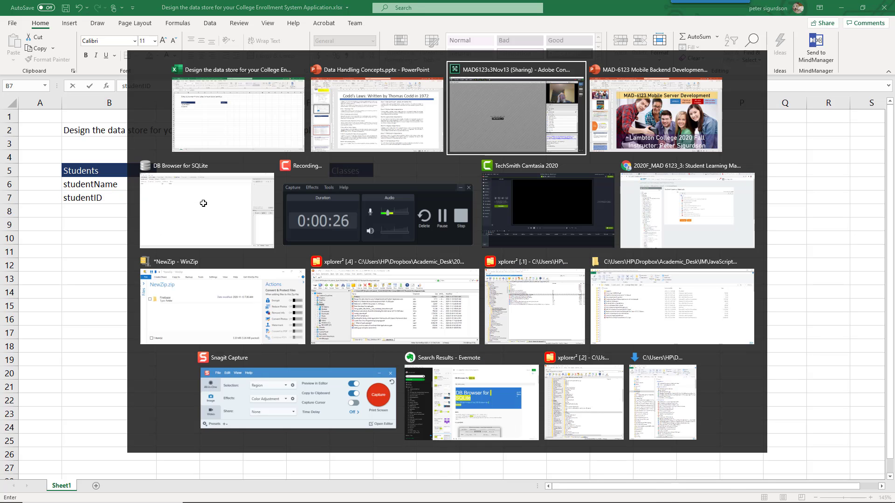
pyautogui.hotkey('alt', 'Tab')
pyautogui.hotkey('alt', 'Tab')
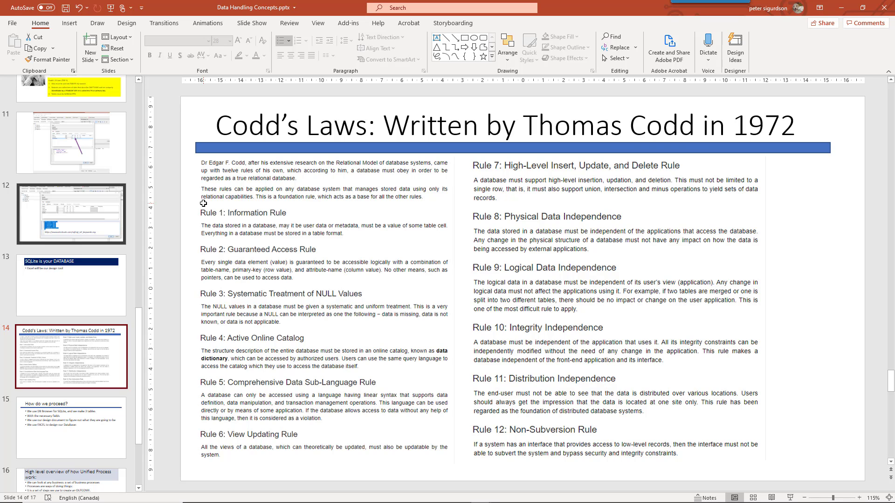
# Switch to the Adobe Connect meeting and send everyone the chat message "what is it called when you don't have a primary key ?".
pyautogui.hotkey('alt', 'Tab')
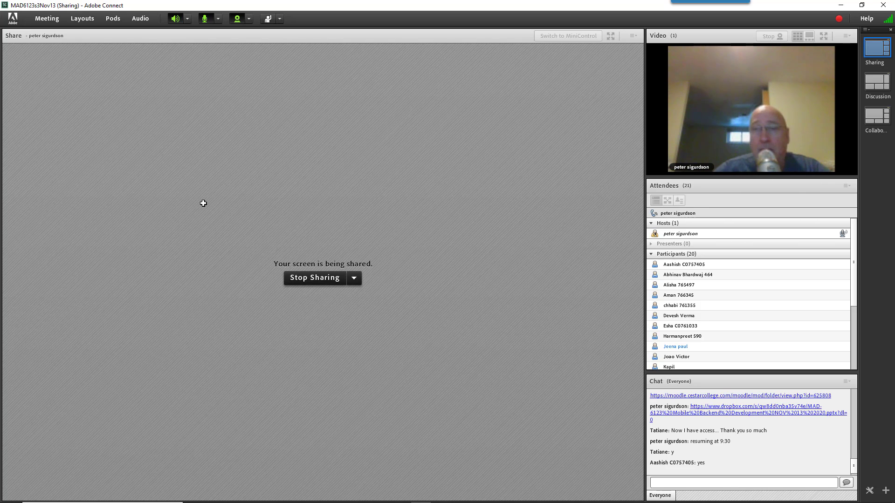
pyautogui.click(742, 483)
pyautogui.write('w')
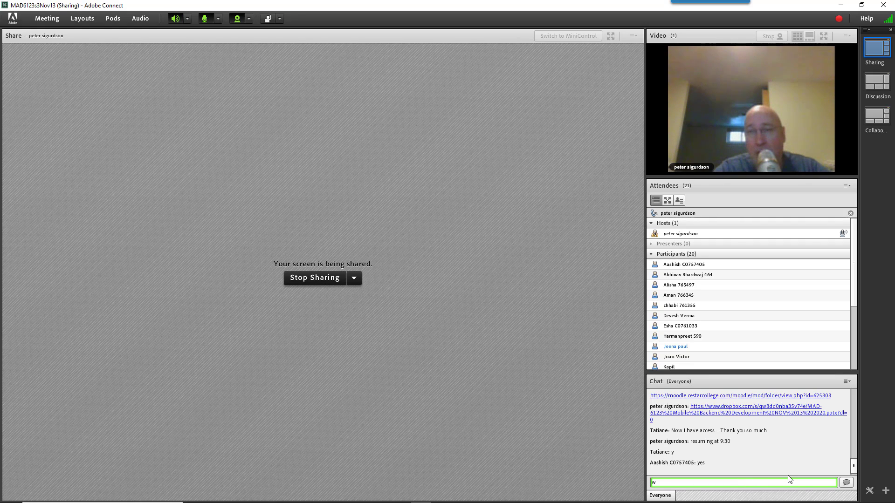
pyautogui.write('hat ')
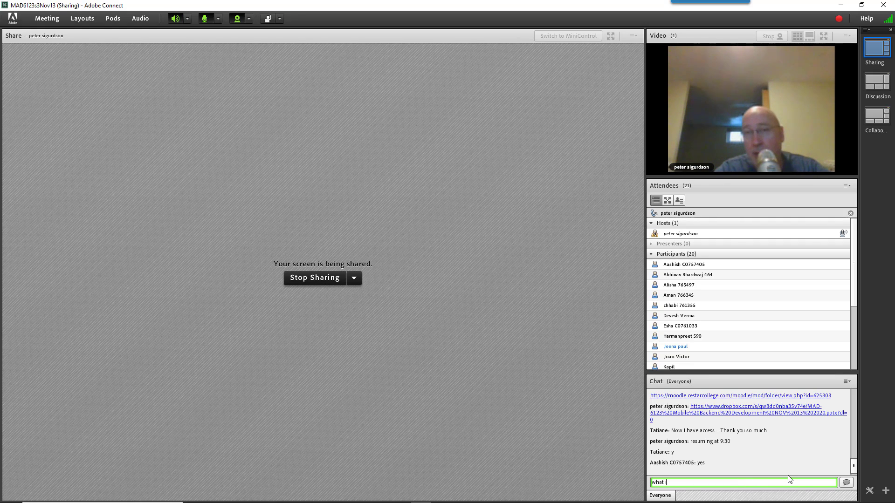
pyautogui.write('is t')
pyautogui.write(' it called')
pyautogui.write(' w')
pyautogui.write('hen')
pyautogui.write(' you')
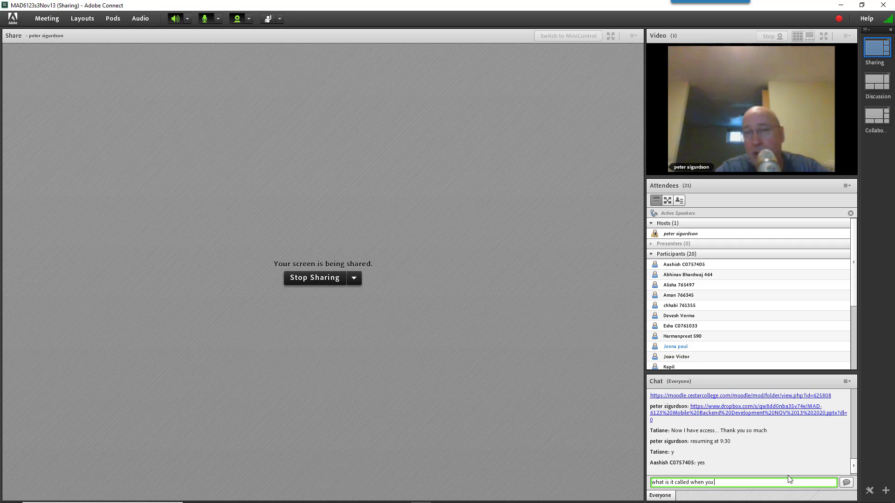
pyautogui.write(" don't have a primary key ?")
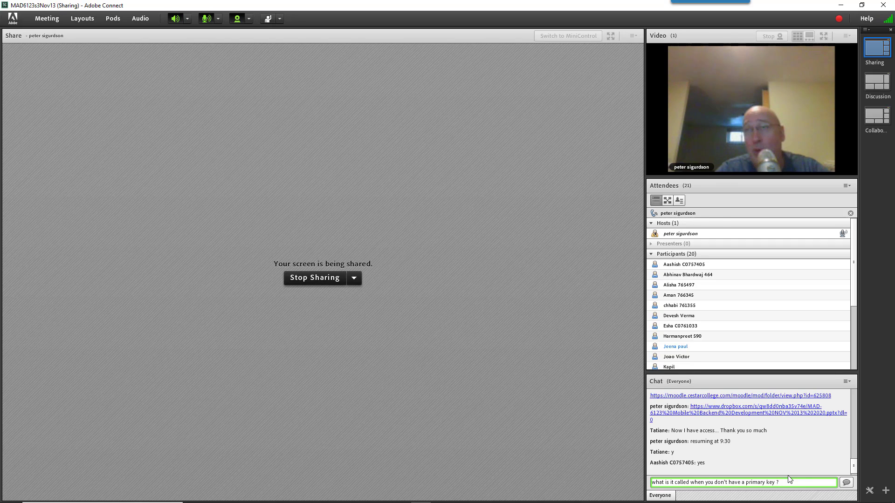
pyautogui.press('Return')
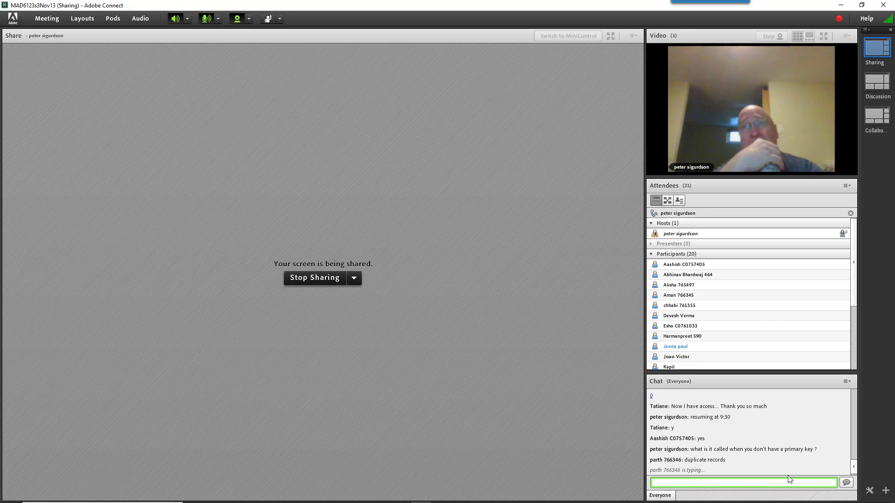
# Send the answer "big data" in the meeting chat.
pyautogui.write('big')
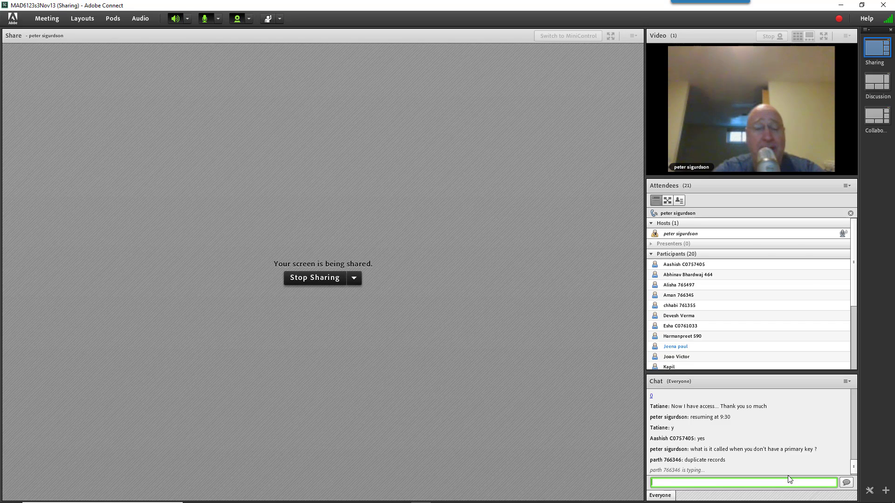
pyautogui.write(' data')
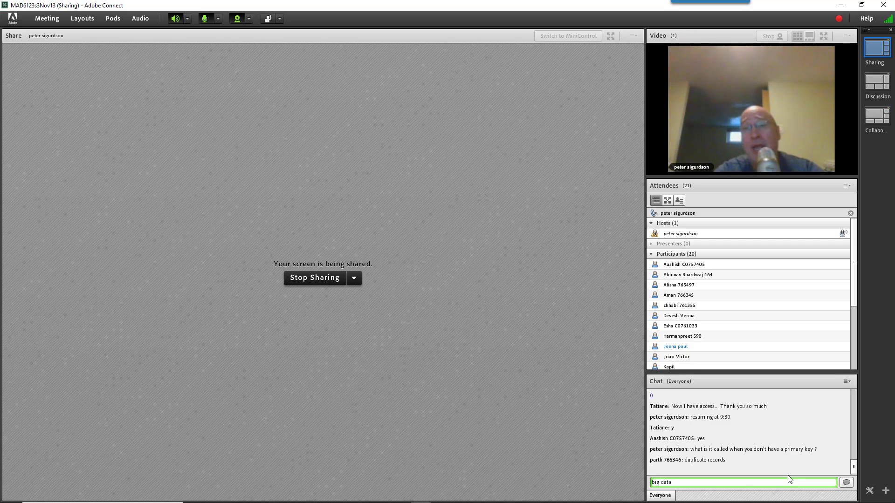
pyautogui.press('Return')
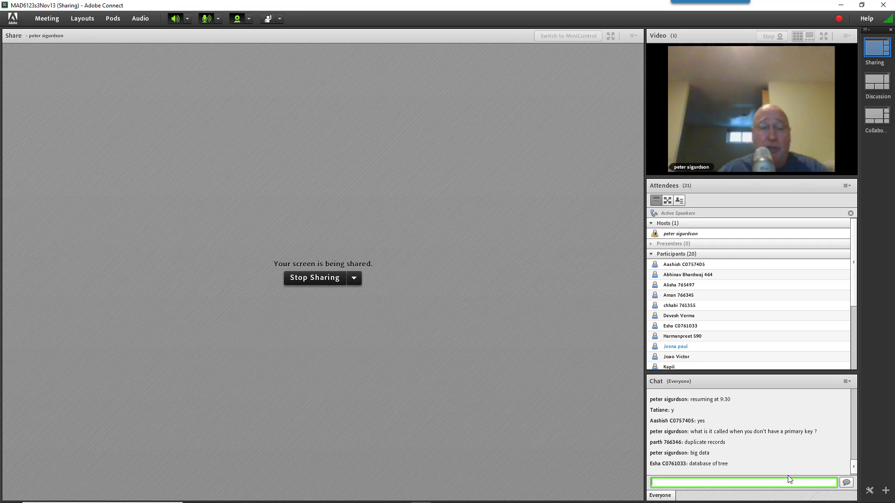
# Switch back to the Excel workbook and reorder the Students fields so studentID is in B6 and studentName in B7.
pyautogui.hotkey('alt', 'Tab')
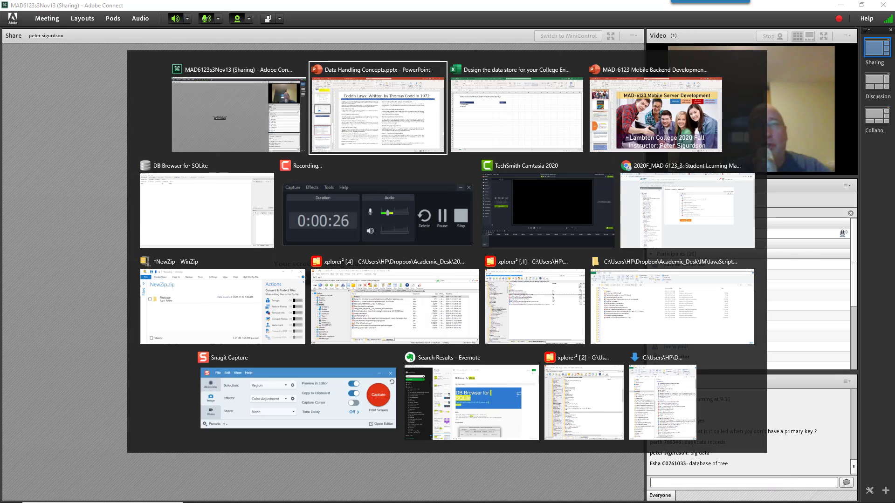
pyautogui.hotkey('alt', 'Tab')
pyautogui.hotkey('alt', 'Tab')
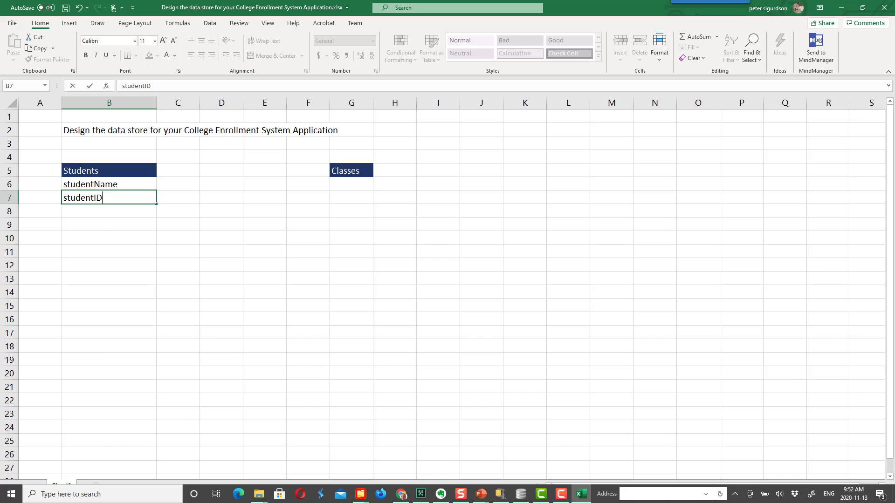
pyautogui.click(75, 184)
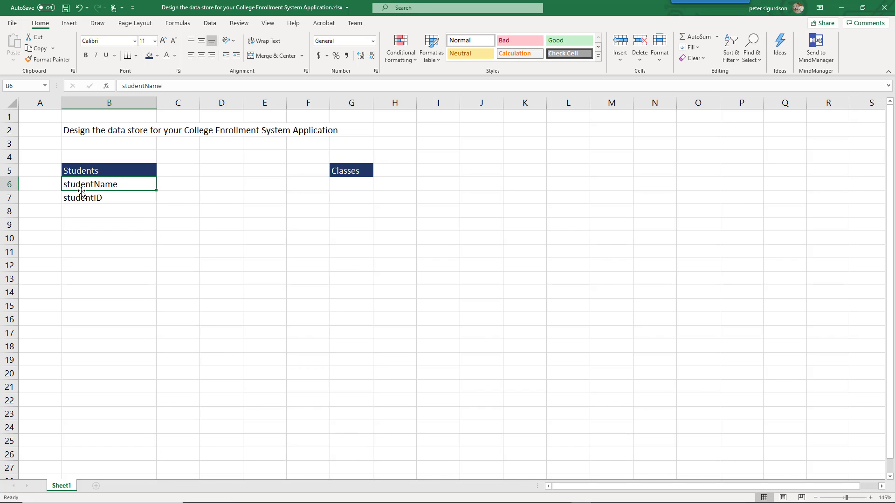
pyautogui.moveTo(81, 192)
pyautogui.mouseDown()
pyautogui.moveTo(79, 216)
pyautogui.moveTo(82, 201)
pyautogui.moveTo(123, 210)
pyautogui.mouseUp()
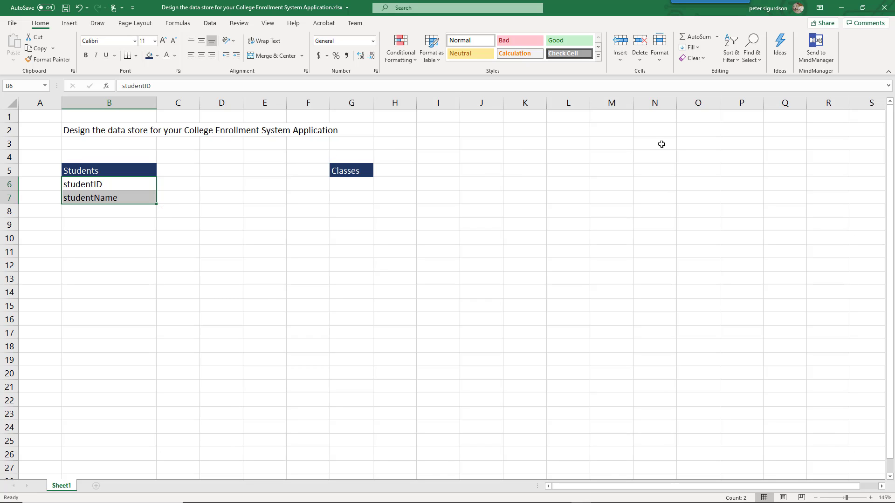
# Enter the note heading "The 3 important Codd's Laws for work a day IT developers" in cell M3.
pyautogui.click(625, 143)
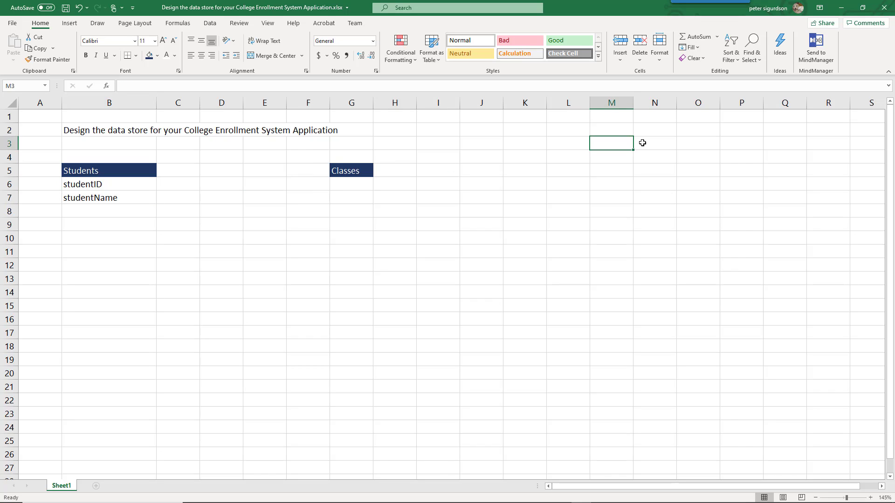
pyautogui.write('S')
pyautogui.press('BackSpace')
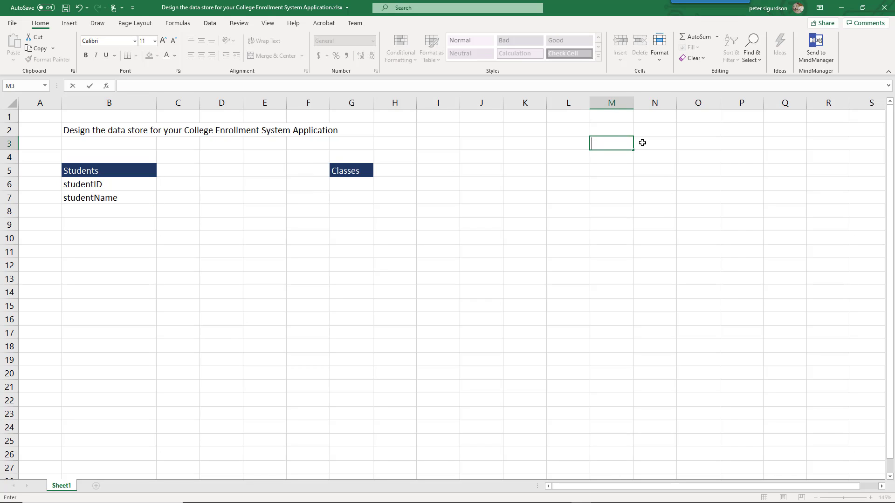
pyautogui.write('The 3 important ')
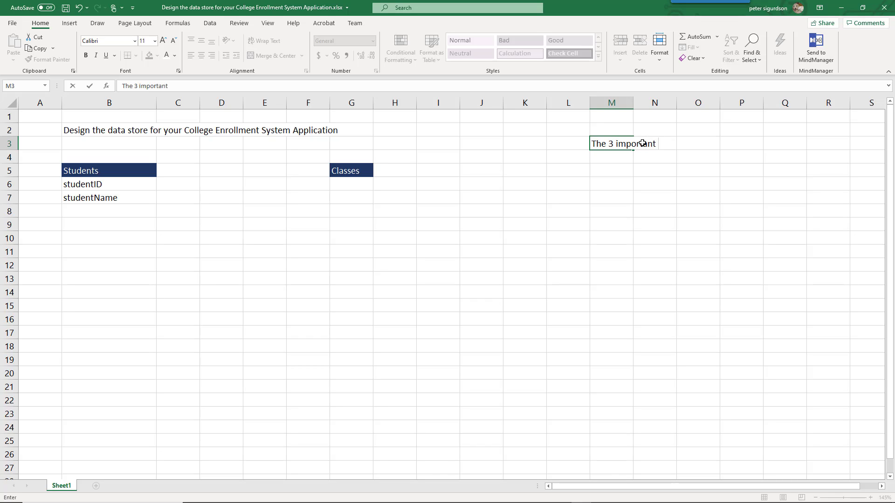
pyautogui.write("Codd's Laws for work a day")
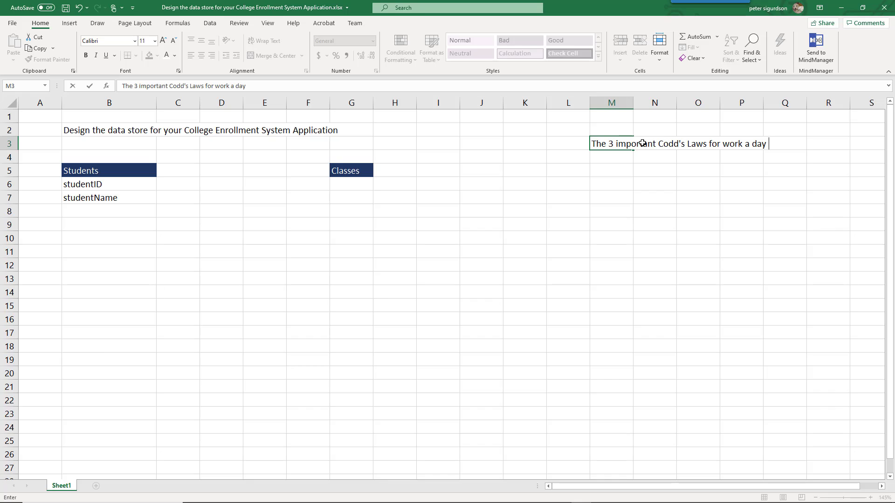
pyautogui.write(' IT developers')
pyautogui.press('Return')
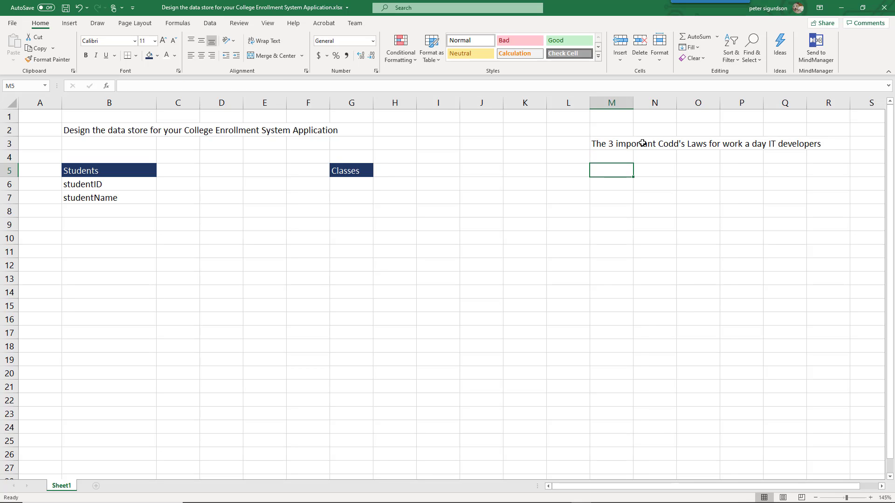
# Enter the notes "1. We must have a primary" in M4 and "2. NF (1, 2, 3, 4, 5, 6)" in M5.
pyautogui.write('1. ')
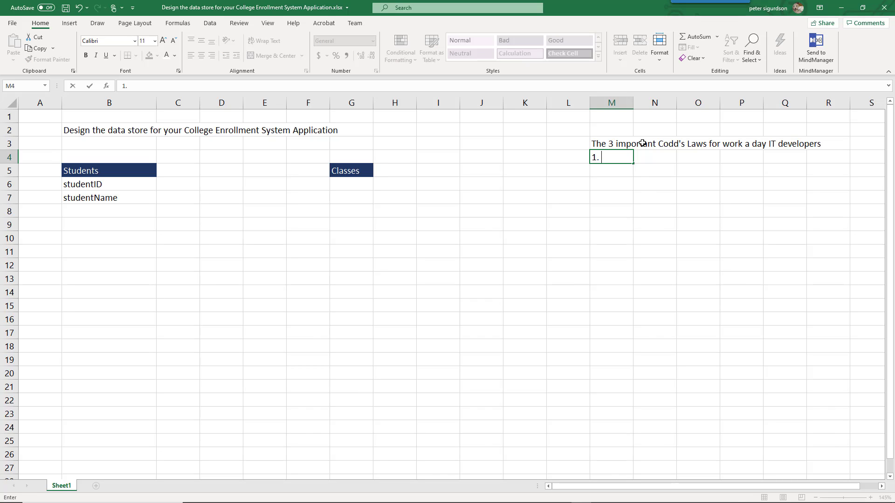
pyautogui.write('We must have a ')
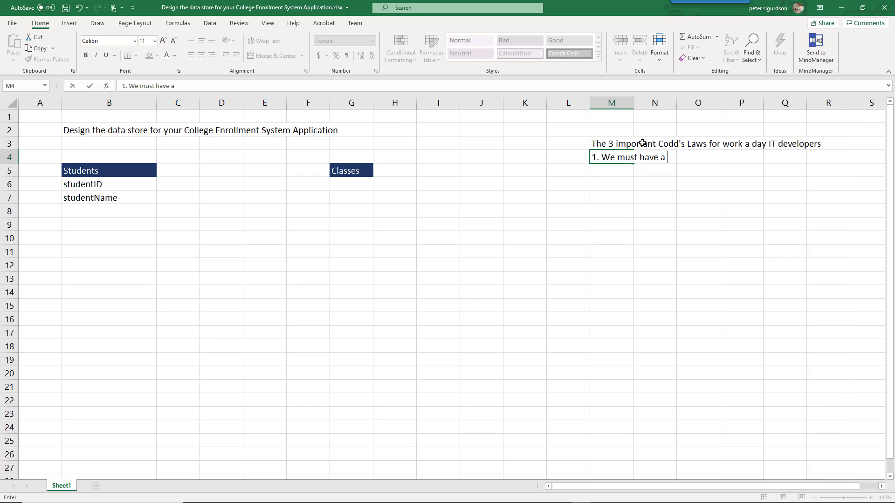
pyautogui.write('primary')
pyautogui.press('Return')
pyautogui.write('2')
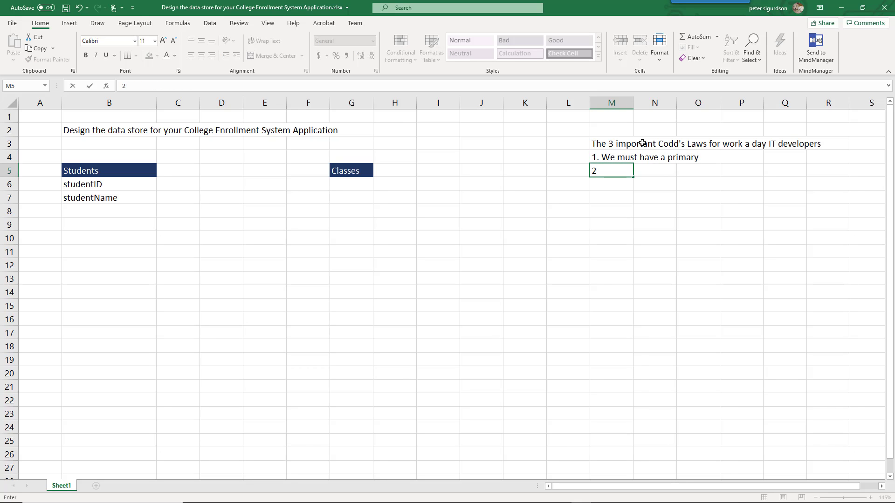
pyautogui.write('. NF (1, 2, 3, 4, 5, 6)')
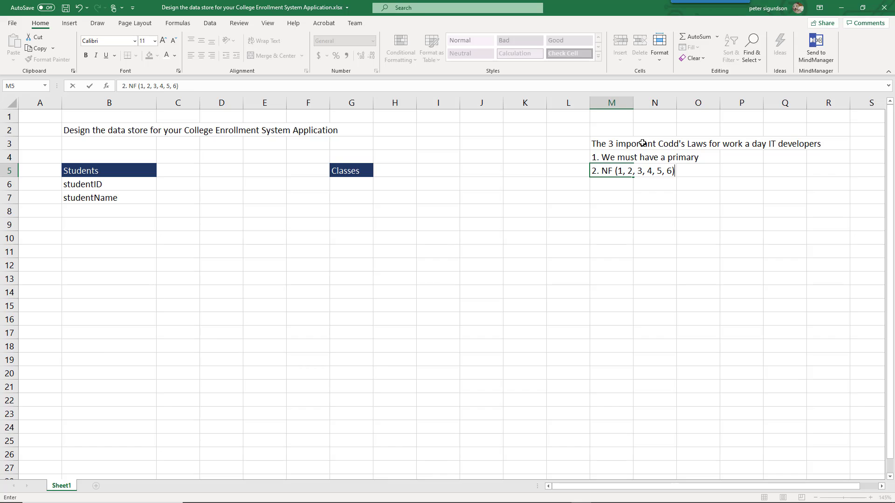
# Complete the first law in M4 so it reads "1. We must have a primary key".
pyautogui.click(601, 158)
pyautogui.click(703, 158)
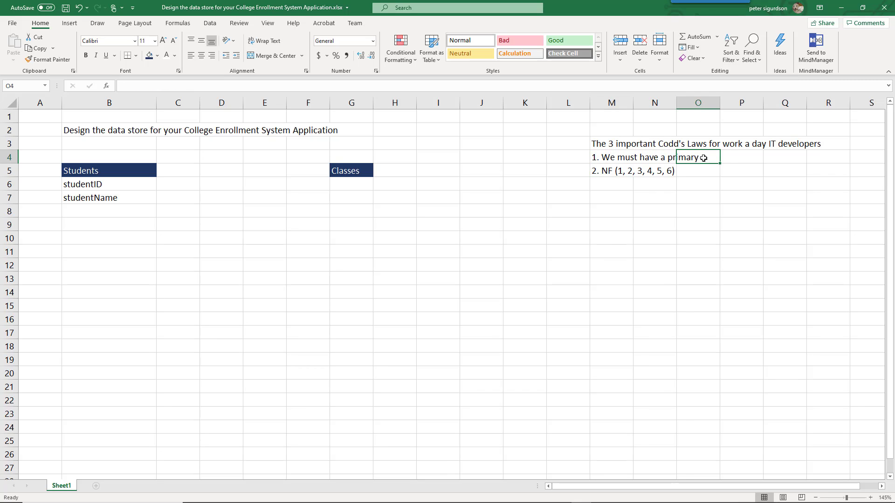
pyautogui.click(611, 155)
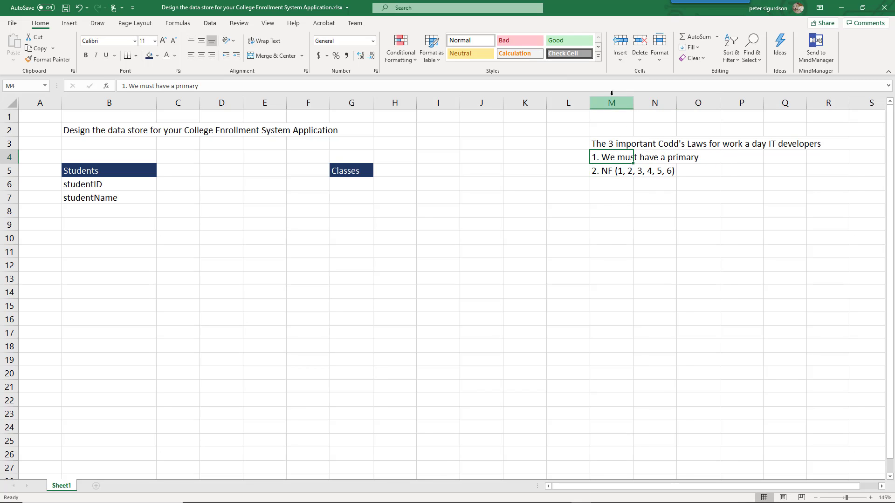
pyautogui.click(445, 87)
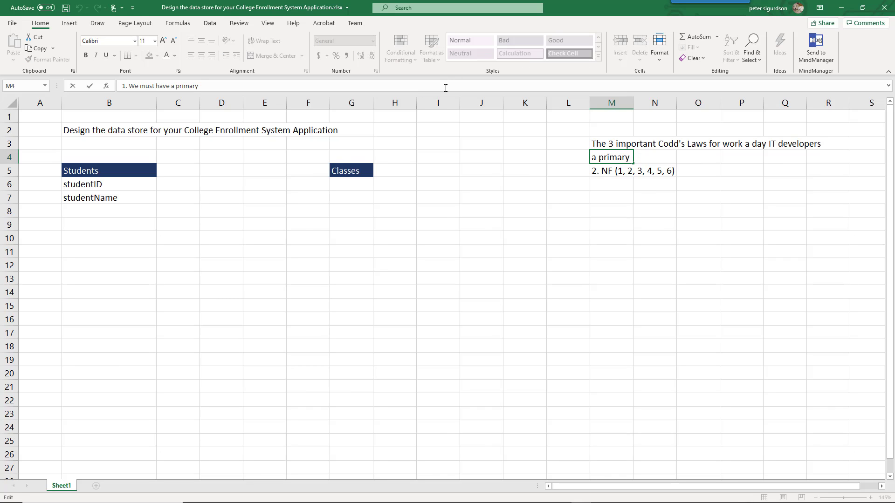
pyautogui.write('key')
pyautogui.click(608, 186)
# Move the NF note down to cell M6 and renumber it as item 3.
pyautogui.click(603, 171)
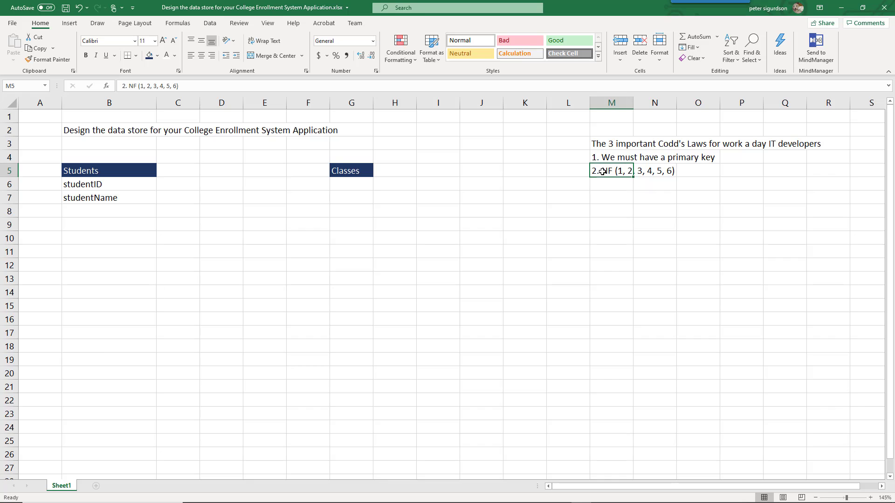
pyautogui.moveTo(601, 179); pyautogui.dragTo(594, 185)
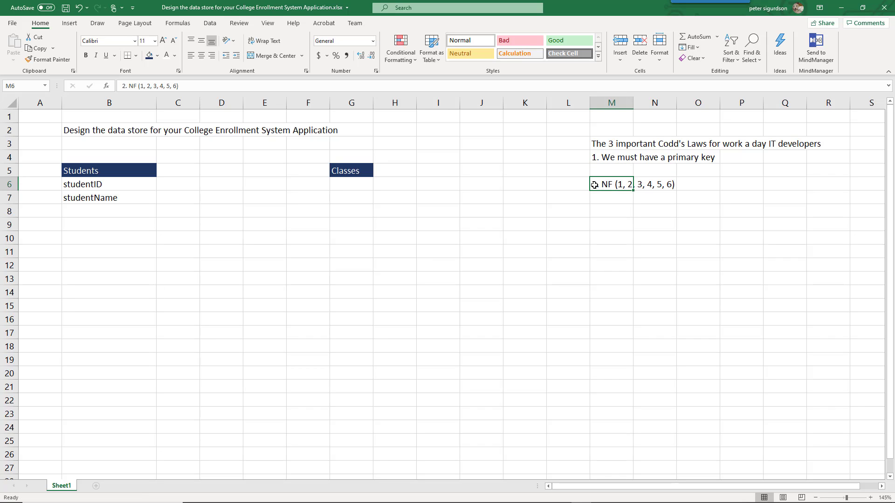
pyautogui.doubleClick(595, 184)
pyautogui.write('343')
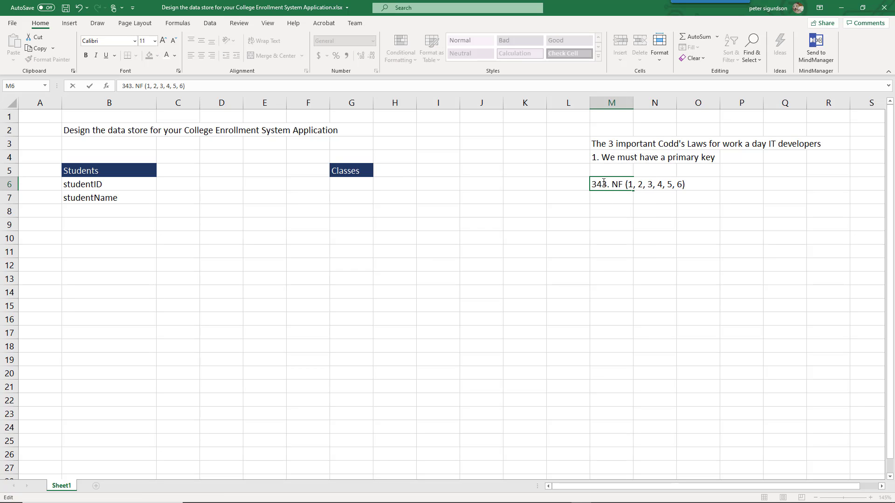
pyautogui.moveTo(597, 184); pyautogui.dragTo(608, 184)
pyautogui.press('Delete')
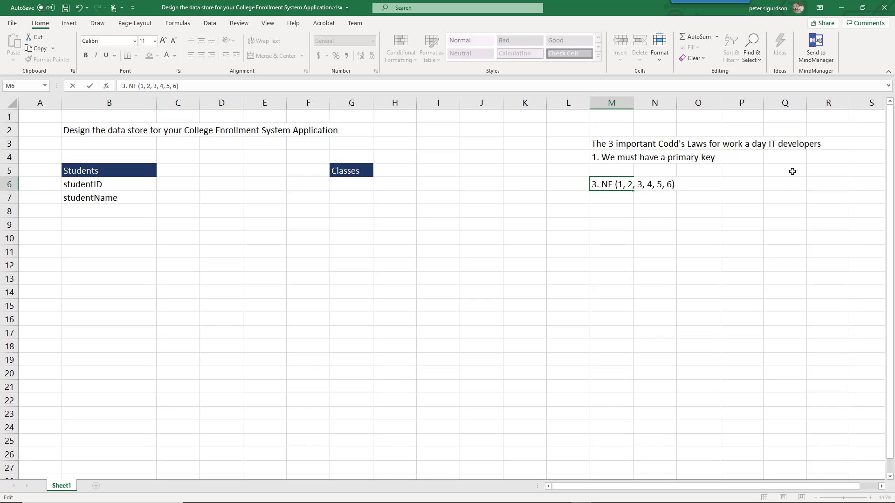
# Enter the item number "2." in the empty cell M5 between the two notes.
pyautogui.click(600, 168)
pyautogui.write('2')
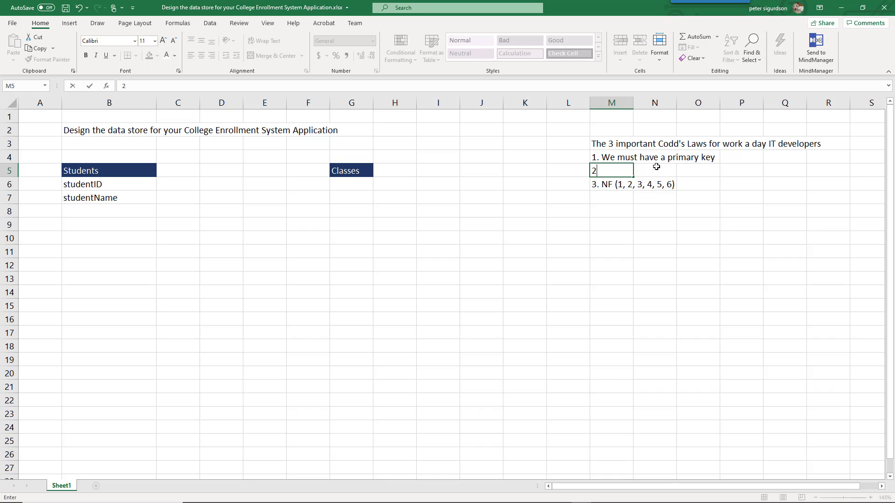
pyautogui.write('.')
pyautogui.press('Return')
# Expand the abbreviation NF in M6 so the note reads "3. Normal Forms (1, 2, 3, 4, 5, 6)".
pyautogui.press('Right')
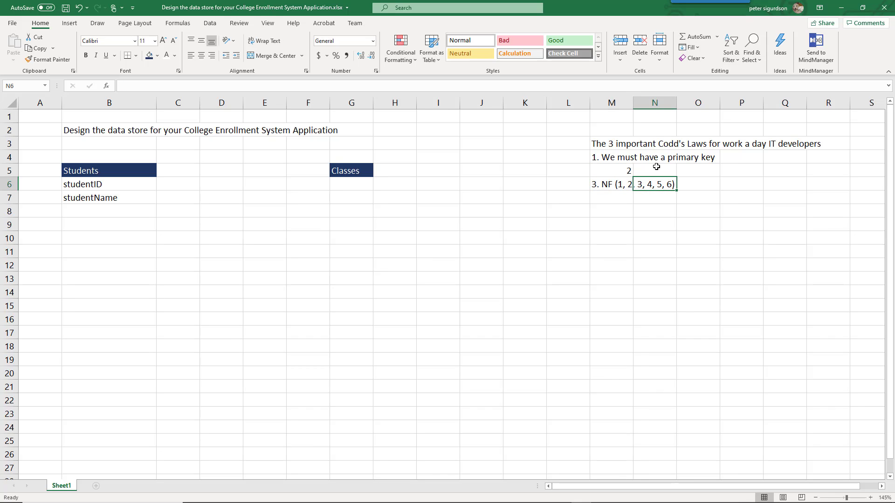
pyautogui.press('Left')
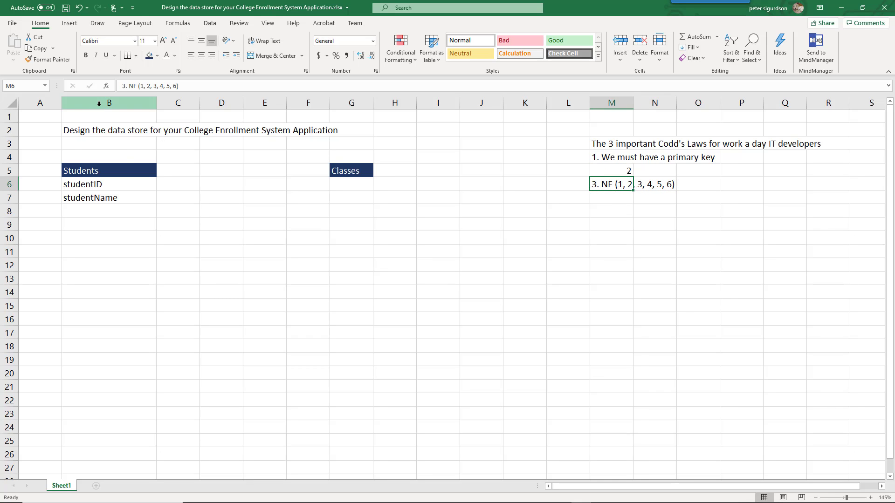
pyautogui.click(132, 86)
pyautogui.write('ormal')
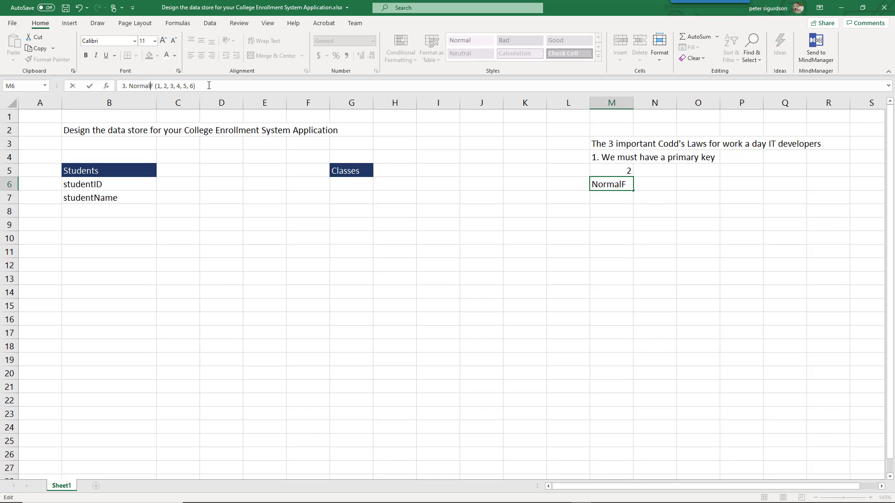
pyautogui.press('Right')
pyautogui.write('orms')
pyautogui.click(608, 197)
# Extend the second law in M5 to read "2 We must NORMALIZE our data".
pyautogui.doubleClick(606, 171)
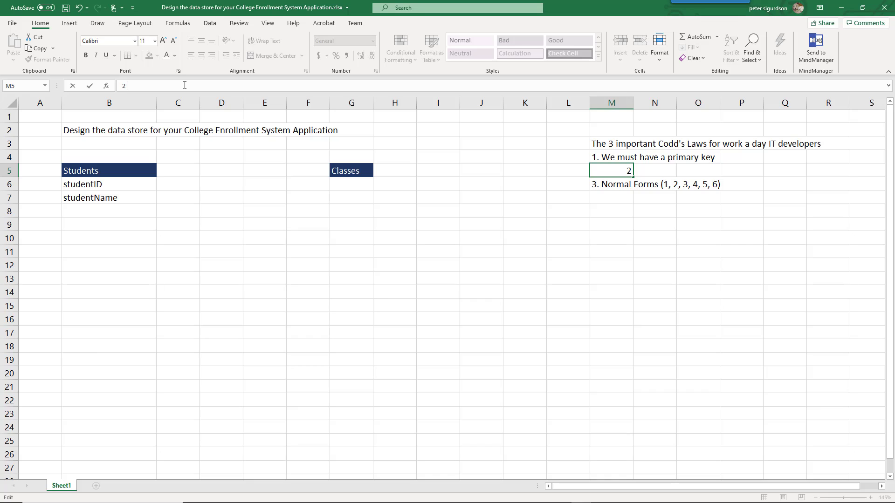
pyautogui.write('We must NORMALIZ')
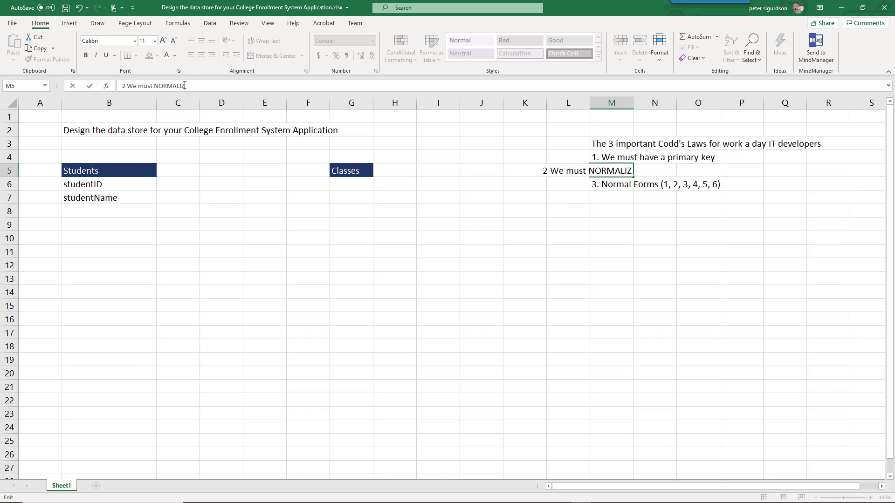
pyautogui.write('E our data')
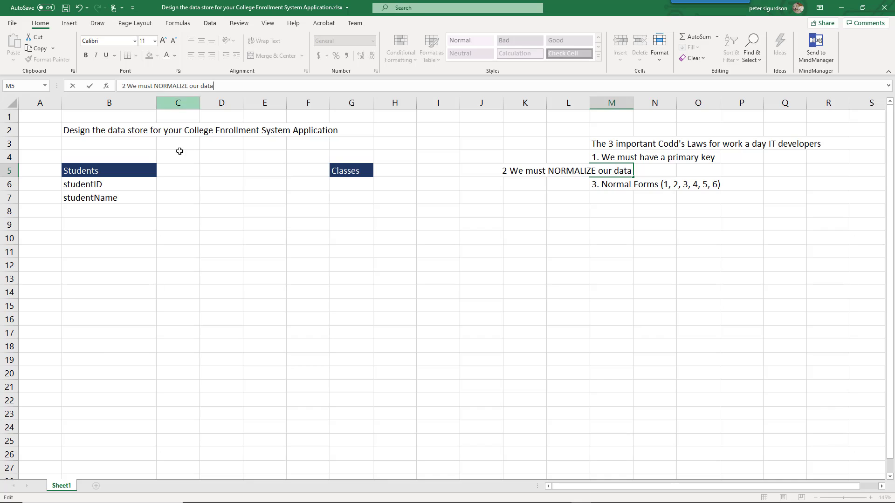
pyautogui.click(165, 199)
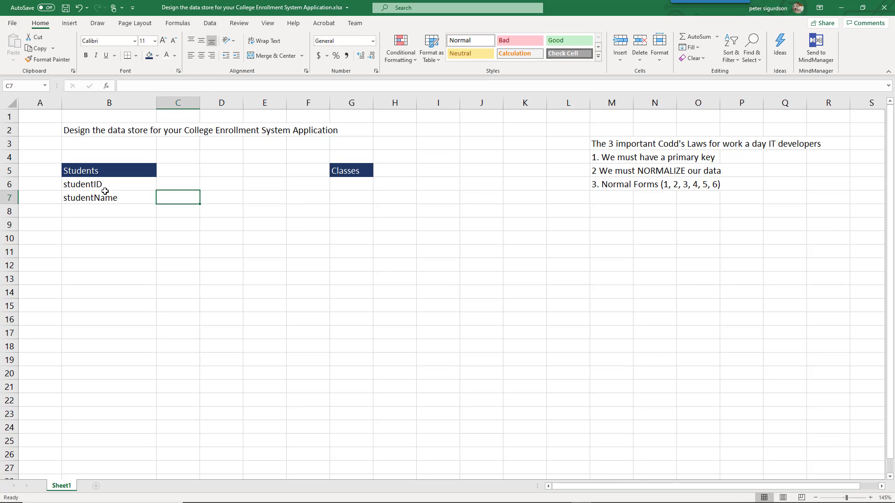
# Move the studentID and studentName fields down to B7:B8 and mark studentID with "PR" in A7.
pyautogui.moveTo(104, 185); pyautogui.dragTo(107, 213)
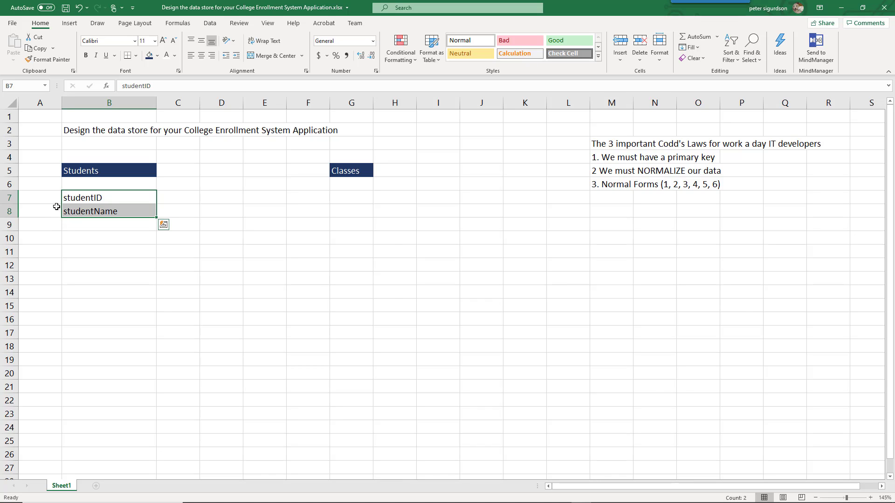
pyautogui.click(43, 201)
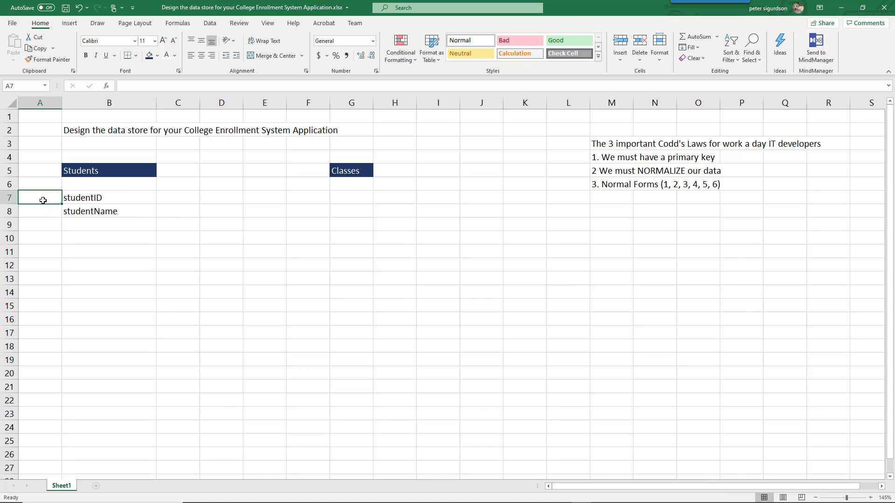
pyautogui.write('PR')
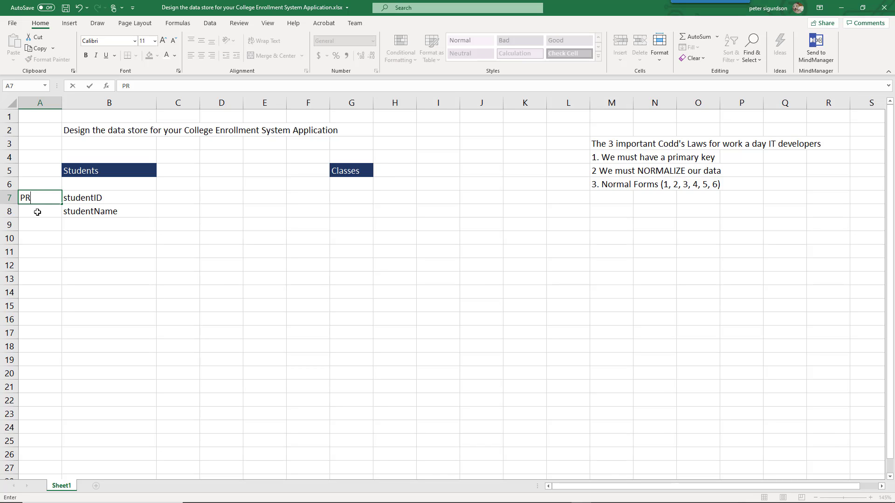
pyautogui.click(37, 212)
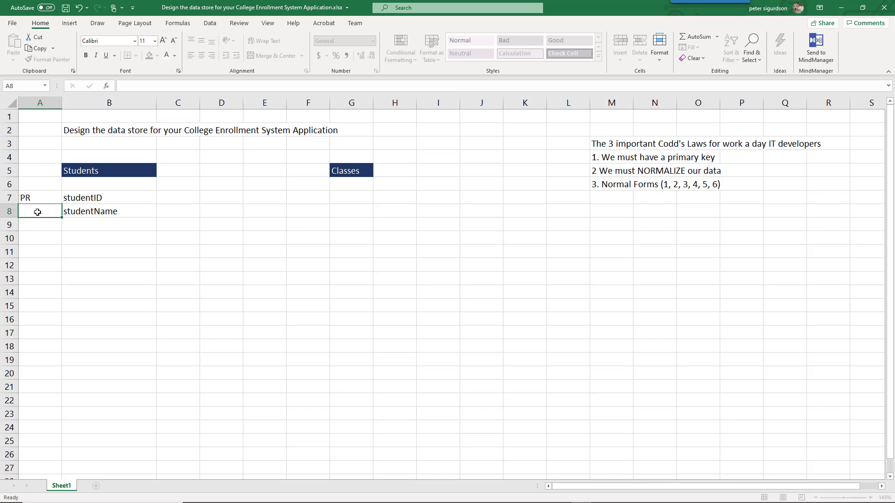
# Enter the explanatory note "Normalization: Every record in a database" in cell M8.
pyautogui.click(601, 211)
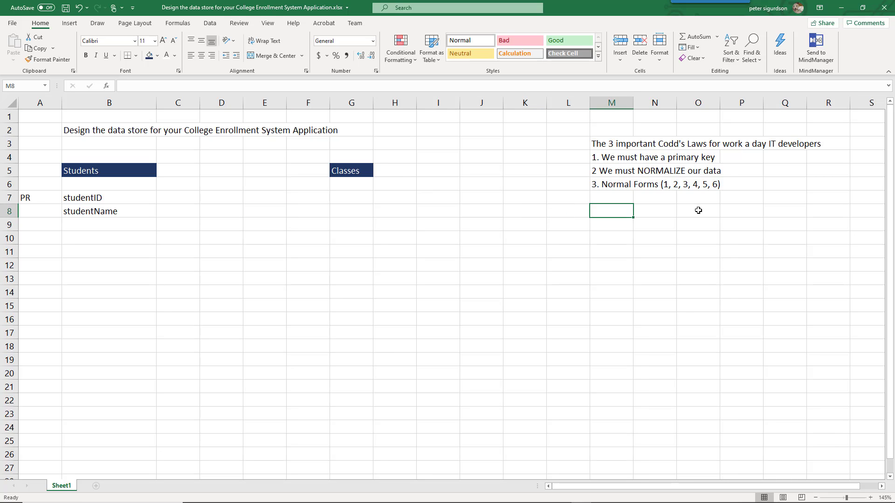
pyautogui.write('N')
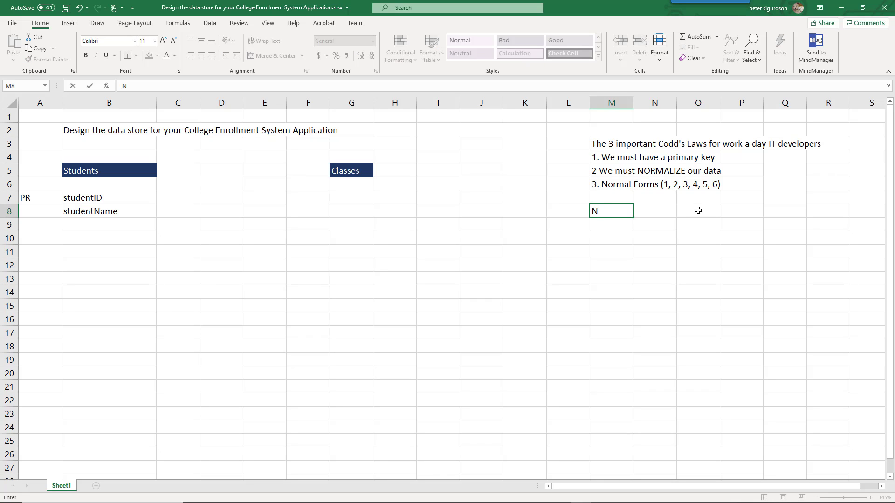
pyautogui.write('ormalization: Every')
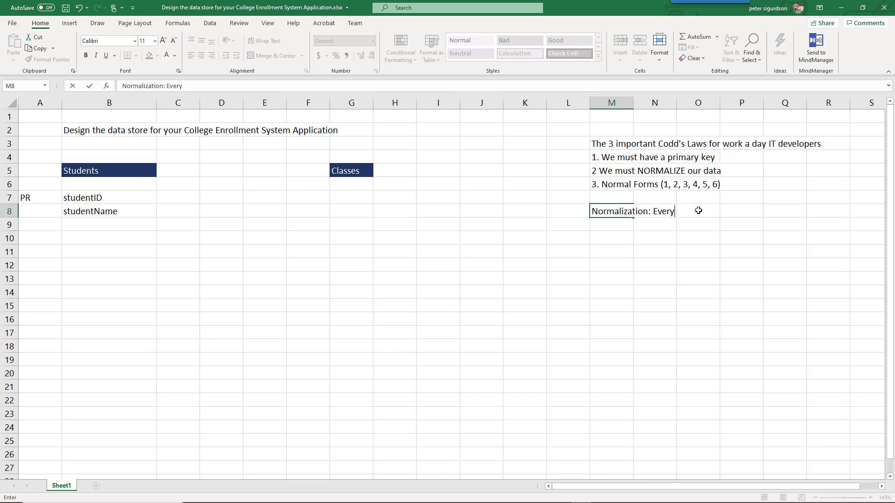
pyautogui.write(' record in a daabase')
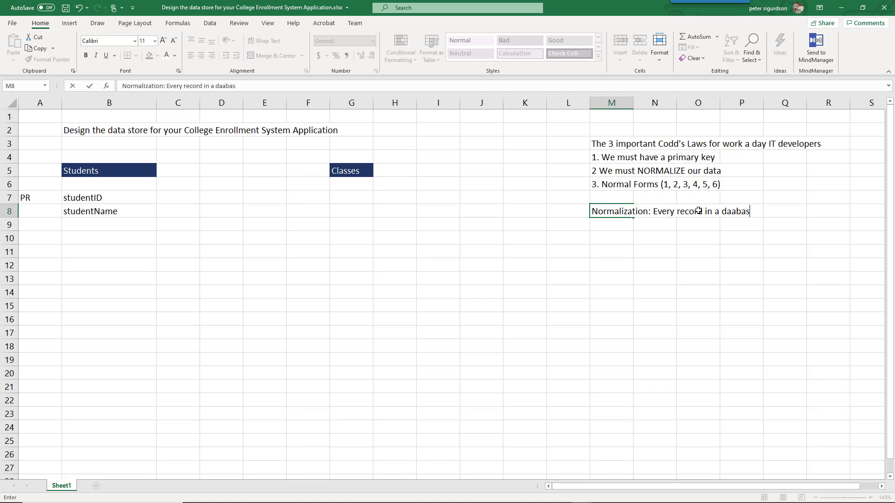
pyautogui.press('BackSpace')
pyautogui.press('BackSpace')
pyautogui.press('BackSpace')
pyautogui.press('BackSpace')
pyautogui.press('BackSpace')
pyautogui.write('base')
pyautogui.press('BackSpace')
pyautogui.press('BackSpace')
pyautogui.press('BackSpace')
pyautogui.press('BackSpace')
pyautogui.write('tabase')
pyautogui.press('Return')
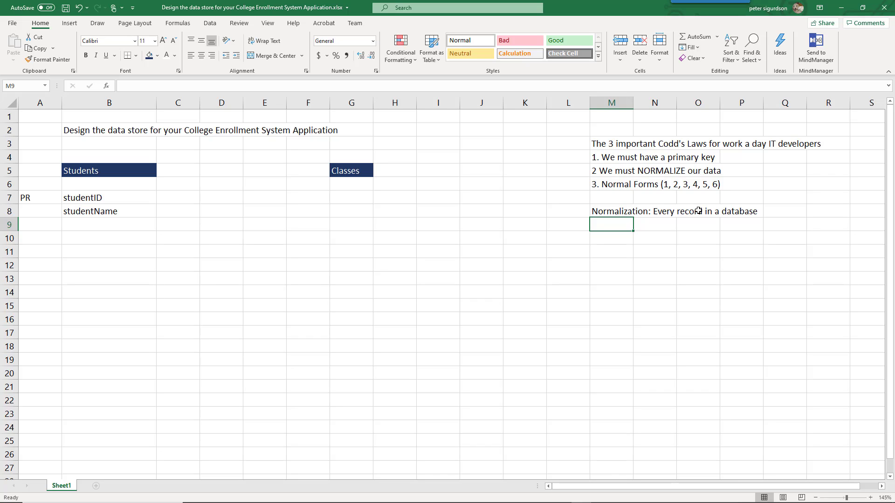
# Continue the normalization note in M9 with "must have a "1 and only" relationship to the primary key".
pyautogui.write('must have ')
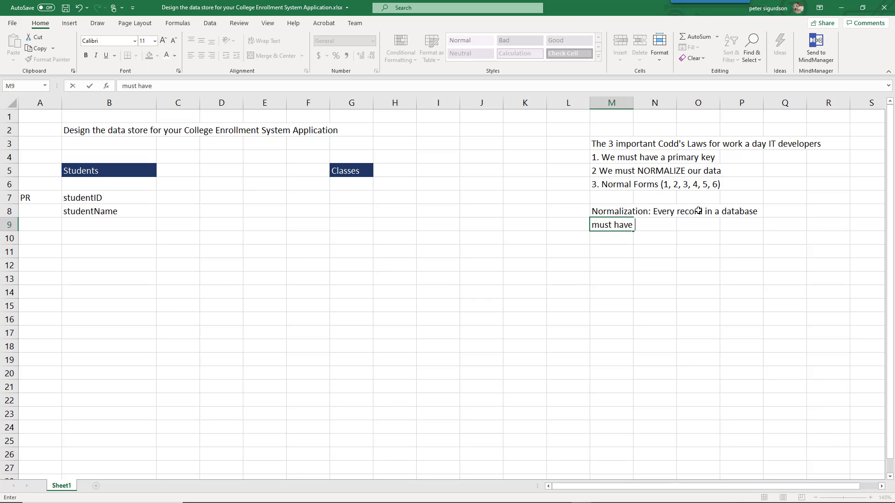
pyautogui.write('a "1 and only" relationshii')
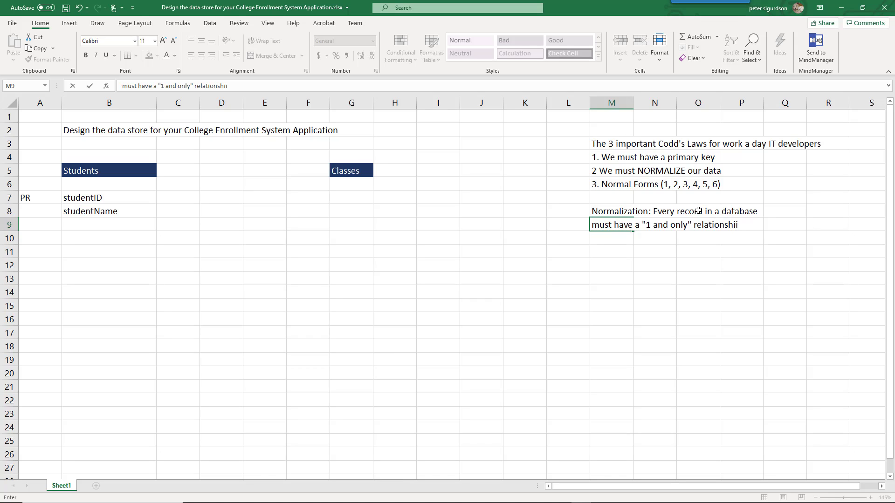
pyautogui.press('BackSpace')
pyautogui.write('p to the primary key')
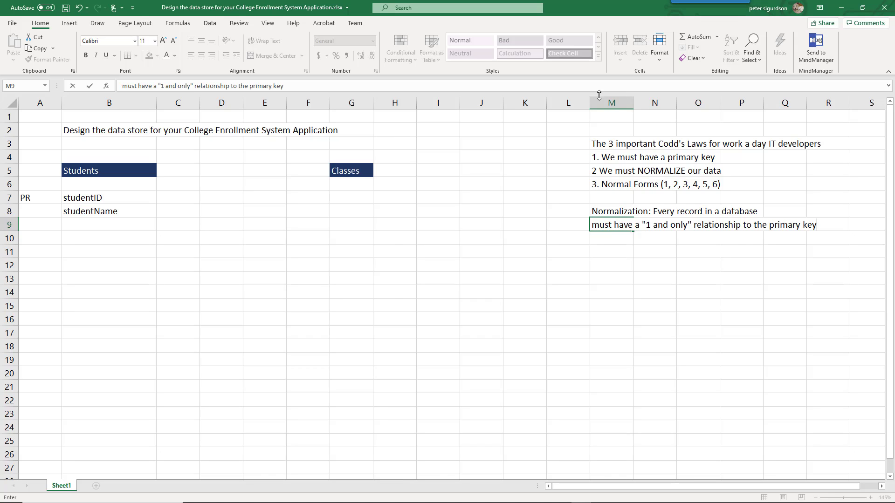
# List the first two fields of the Classes table as classID in G7 and className in G8.
pyautogui.click(351, 197)
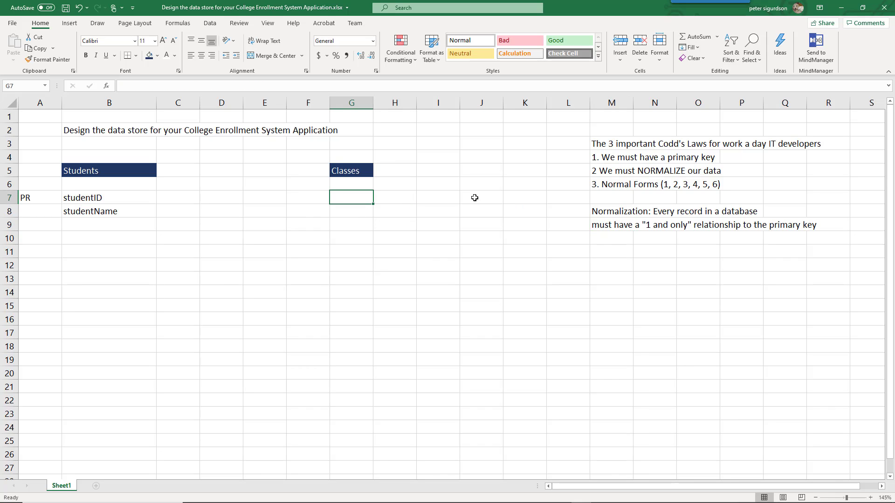
pyautogui.write('class')
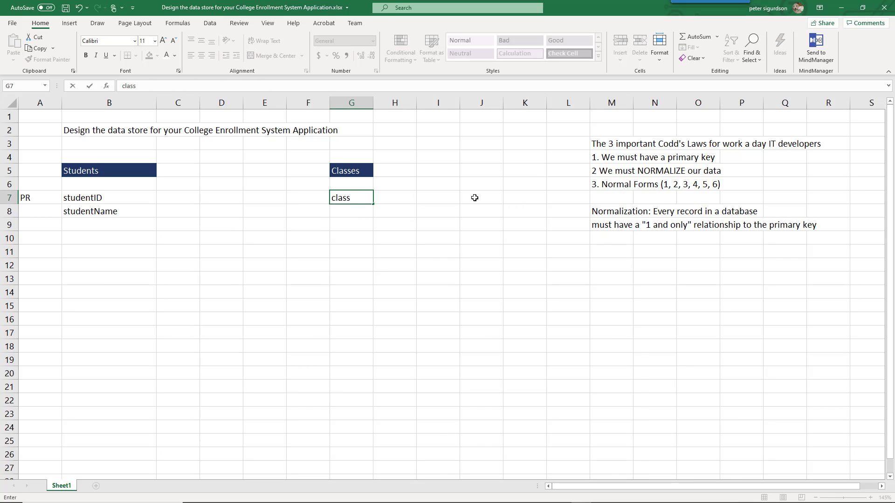
pyautogui.write('ID')
pyautogui.press('Return')
pyautogui.write('classN')
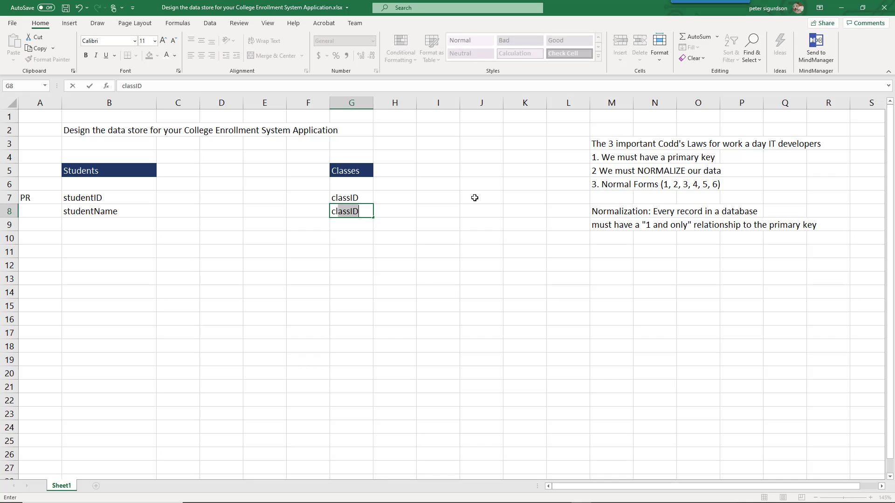
pyautogui.write('M')
pyautogui.press('BackSpace')
pyautogui.write('ame')
pyautogui.press('Return')
# Add the fields classURL, dateTime and Instructor to the Classes list in G9:G11.
pyautogui.write('c')
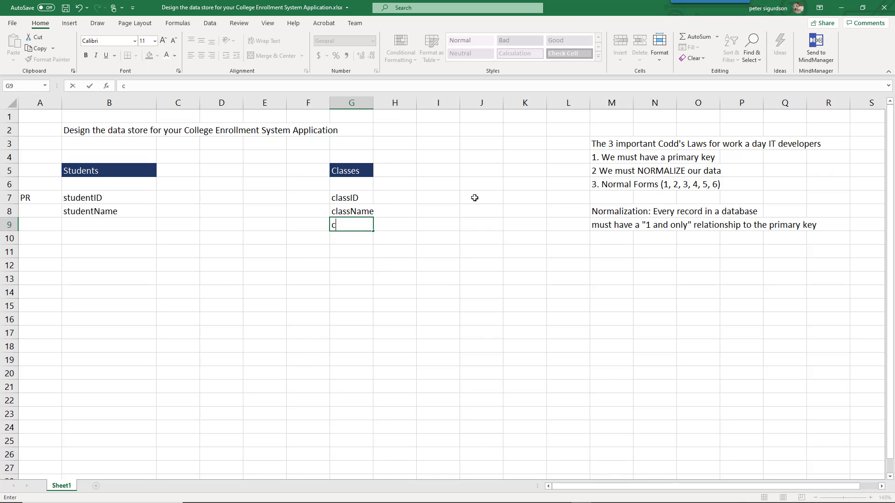
pyautogui.write('lassURL')
pyautogui.press('Return')
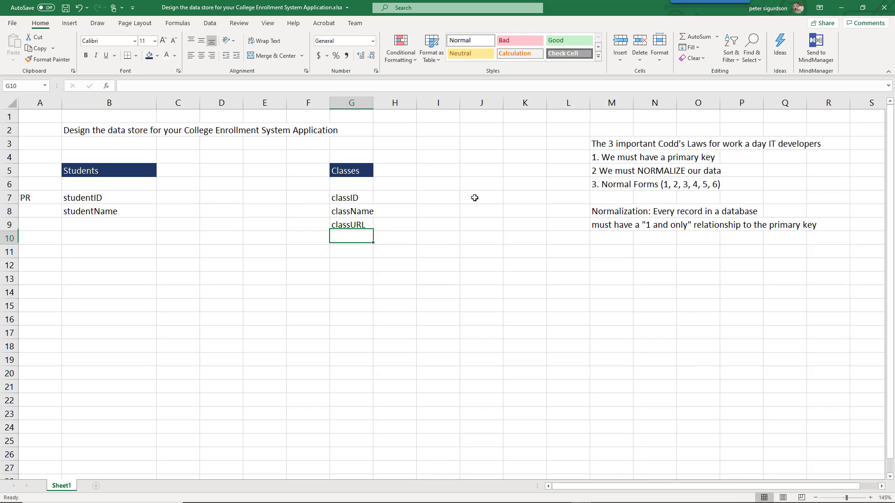
pyautogui.write('dateTime')
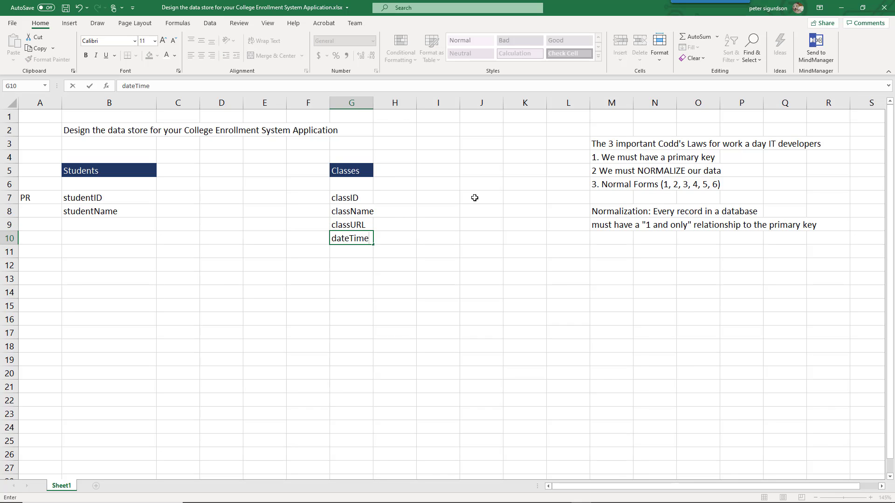
pyautogui.press('Return')
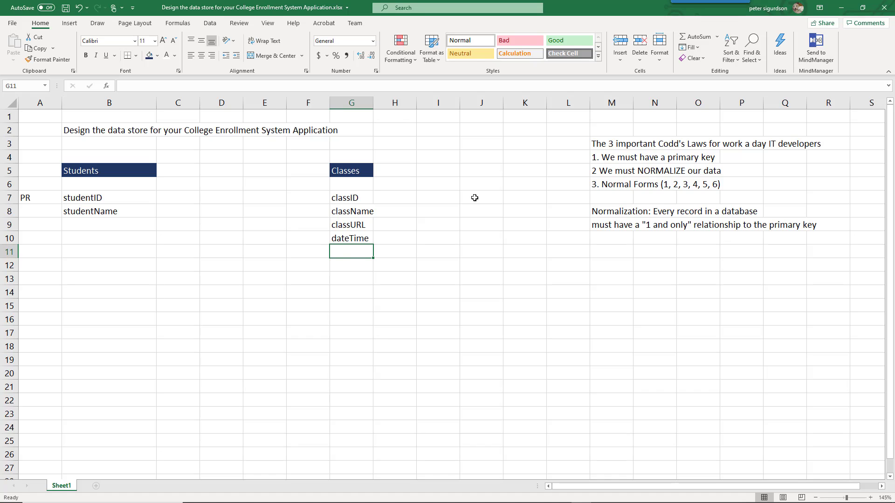
pyautogui.write('Instructor')
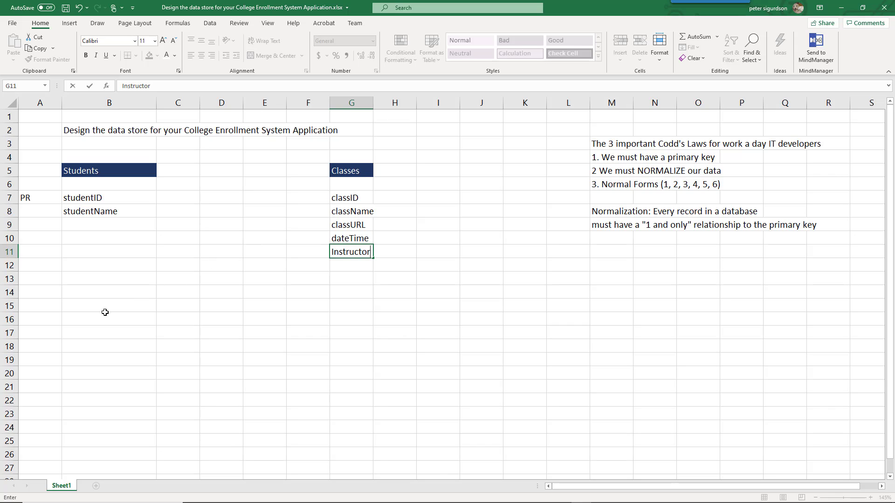
# Enter the instruction "Create database records which will result in the Following Data State" in B16.
pyautogui.click(83, 315)
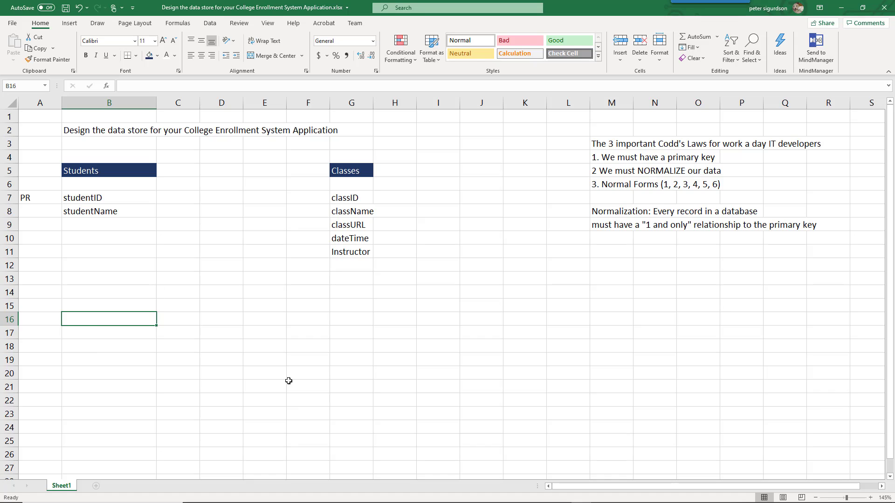
pyautogui.write('Create datab')
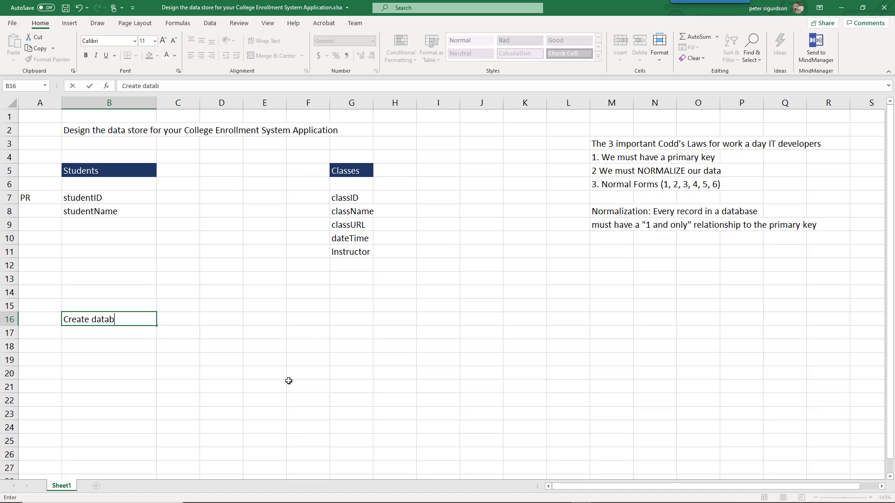
pyautogui.write('ase records as')
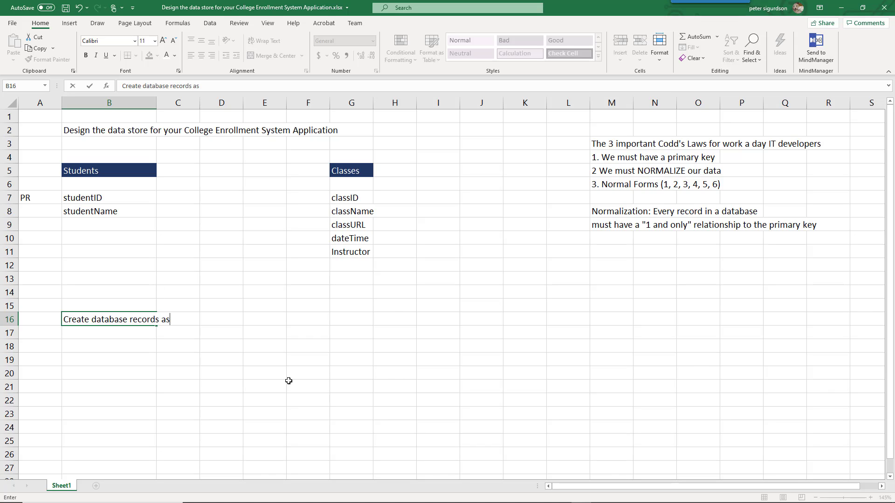
pyautogui.press('BackSpace')
pyautogui.press('BackSpace')
pyautogui.write('which will resul ')
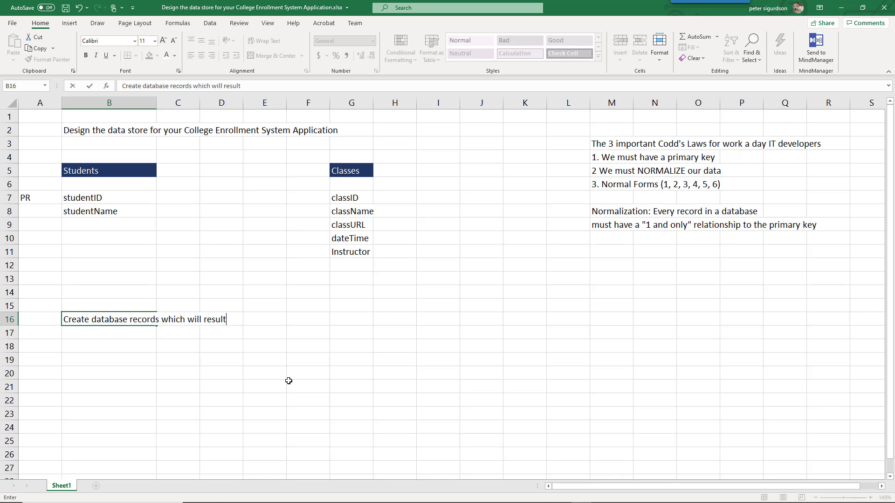
pyautogui.write(' in the Following Data S')
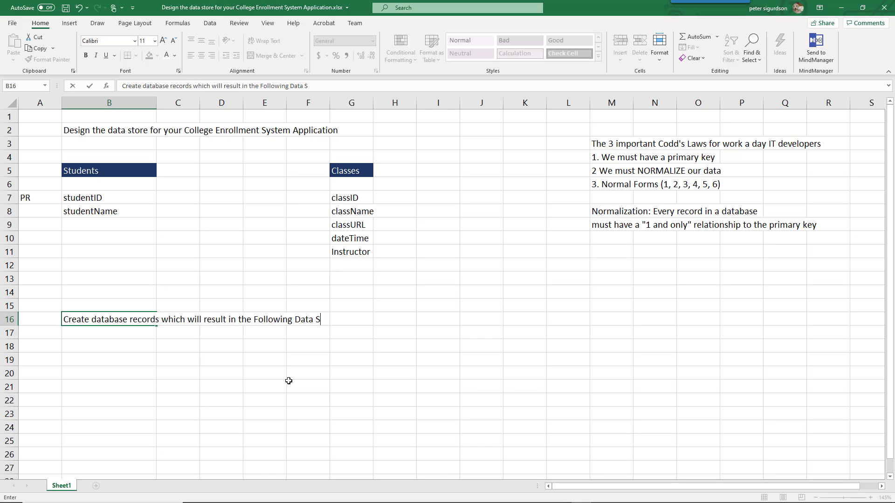
pyautogui.write('tate')
pyautogui.press('Return')
pyautogui.press('Return')
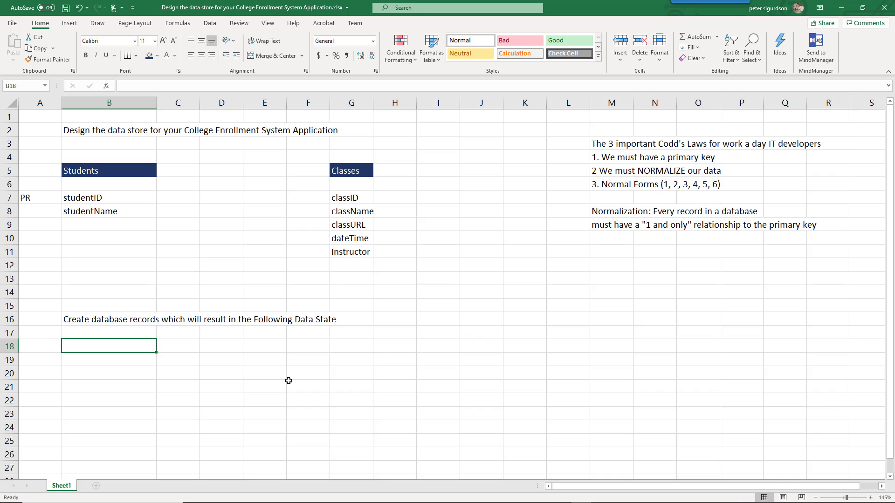
# Enter the first sample record in row 18 with a student's first name in B18, Java101 in C18 and MONAM in D18.
pyautogui.write('Mary')
pyautogui.press('Tab')
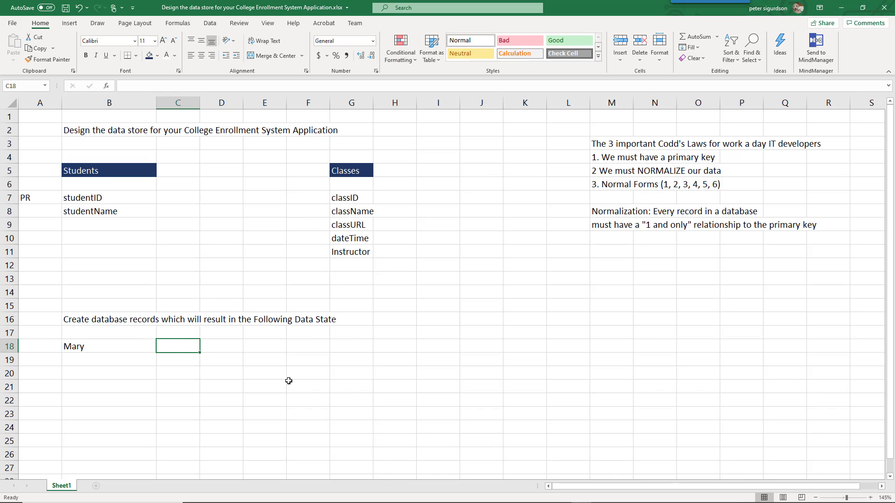
pyautogui.write('Java')
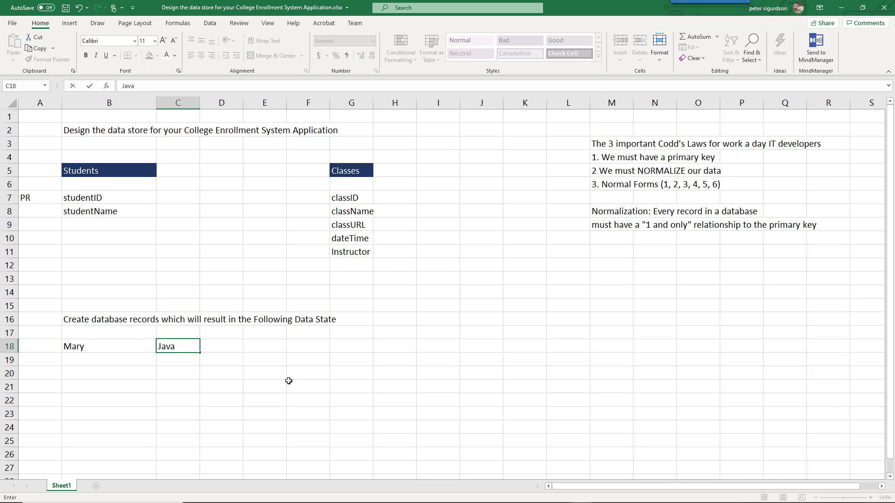
pyautogui.write('101')
pyautogui.press('Tab')
pyautogui.write('MON')
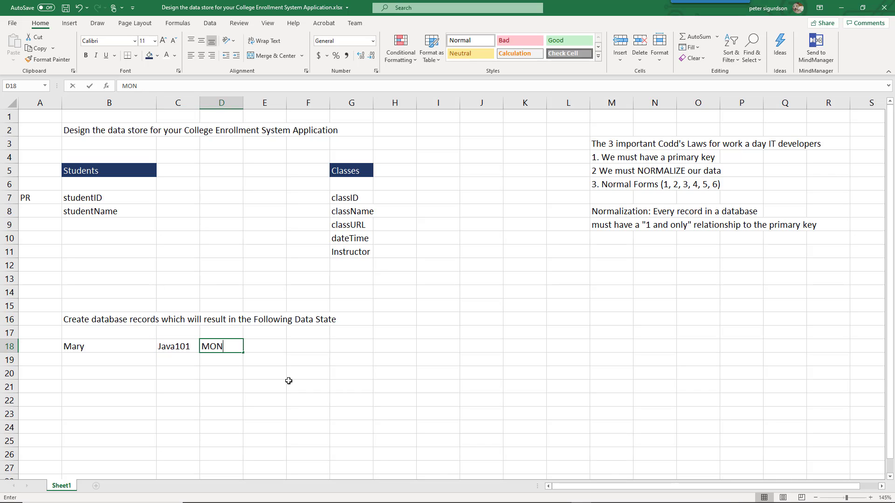
pyautogui.write('AM')
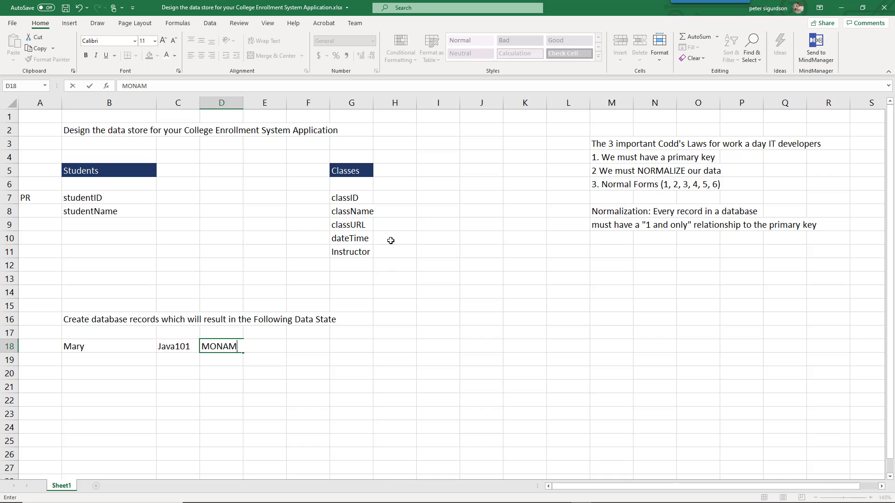
# Change the classURL field in G9 to classRoom and add "Room 2" to the first record in E18.
pyautogui.click(358, 228)
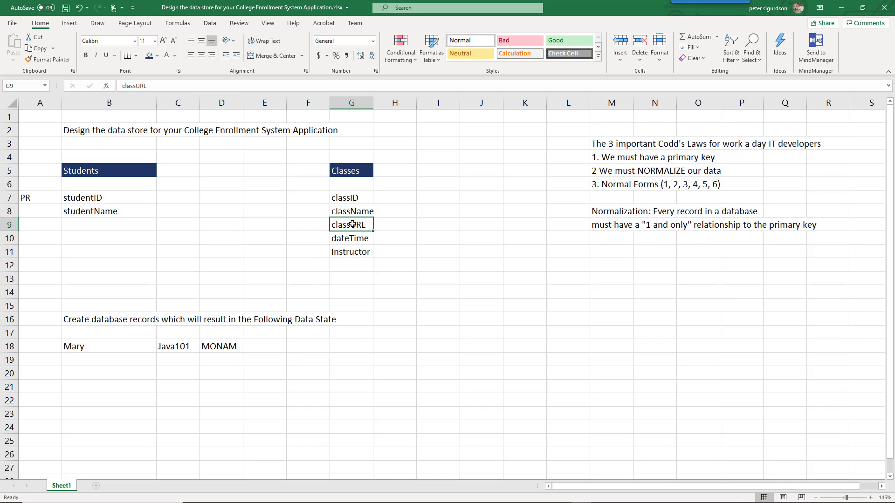
pyautogui.doubleClick(350, 226)
pyautogui.moveTo(350, 225); pyautogui.dragTo(370, 224)
pyautogui.write('R')
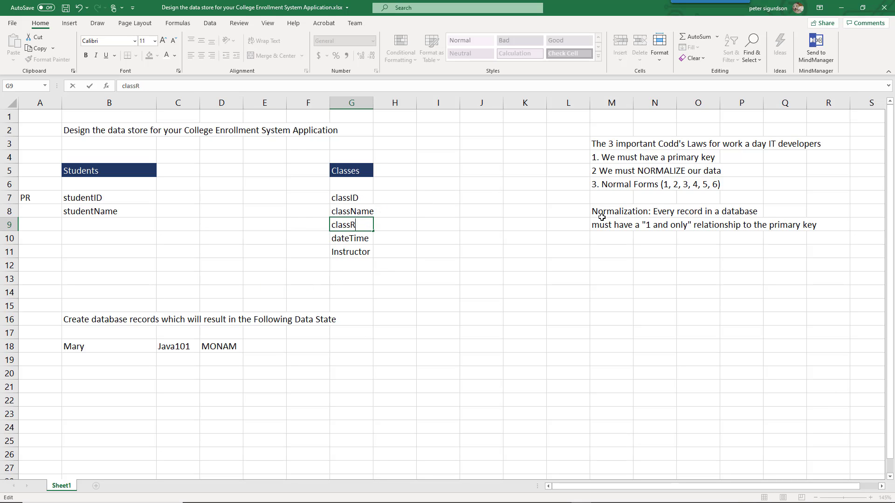
pyautogui.write('oom')
pyautogui.click(277, 344)
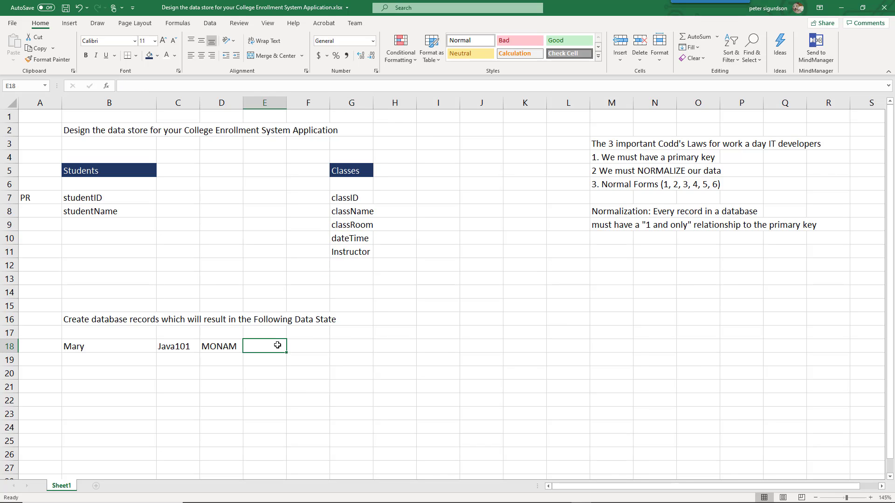
pyautogui.write('Room 2')
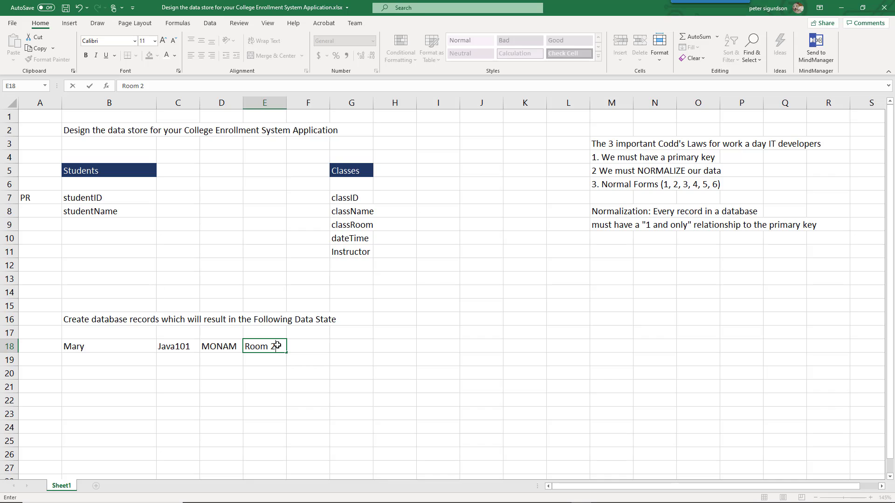
# Start a second sample record in row 19 with another student's first name in B19 and Math201 in C19.
pyautogui.click(86, 359)
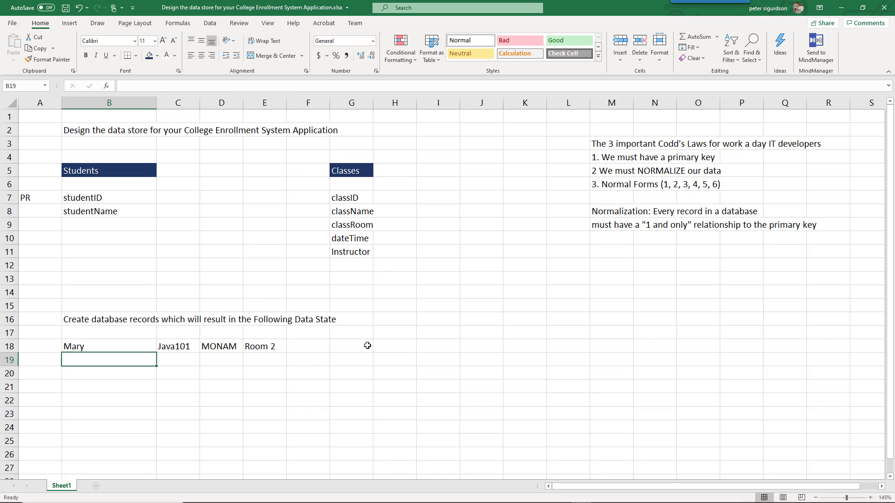
pyautogui.write('John')
pyautogui.press('Tab')
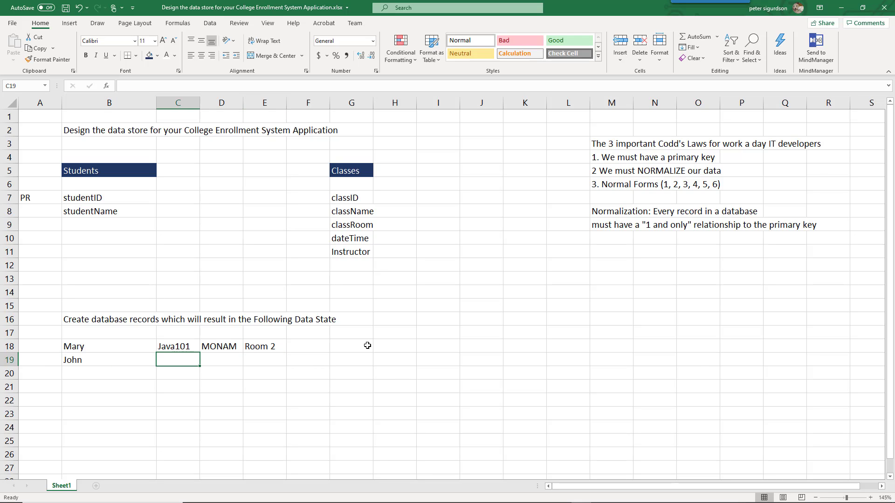
pyautogui.write('Math ')
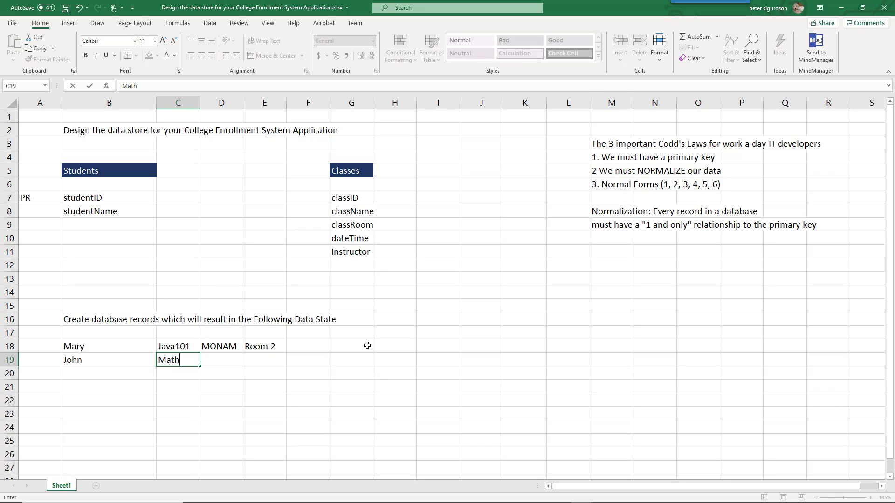
pyautogui.write('2001')
pyautogui.press('BackSpace')
pyautogui.press('BackSpace')
pyautogui.write('1')
# Complete the second record with FRIAM in D19 and "Room 1" in E19.
pyautogui.press('Tab')
pyautogui.write('FRIAM')
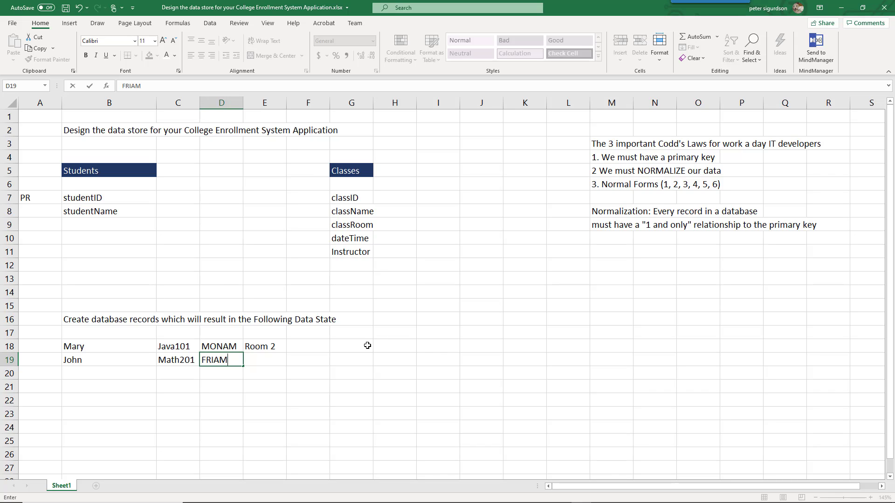
pyautogui.press('Tab')
pyautogui.write('Ro')
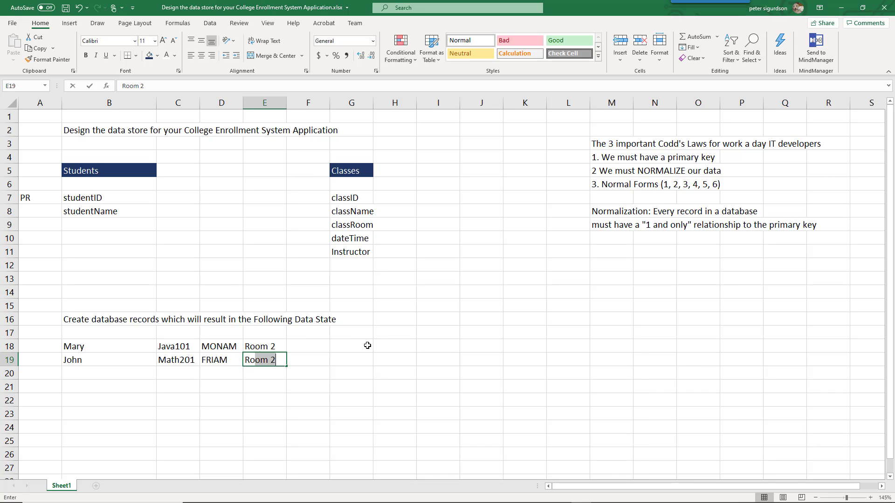
pyautogui.write('om 1')
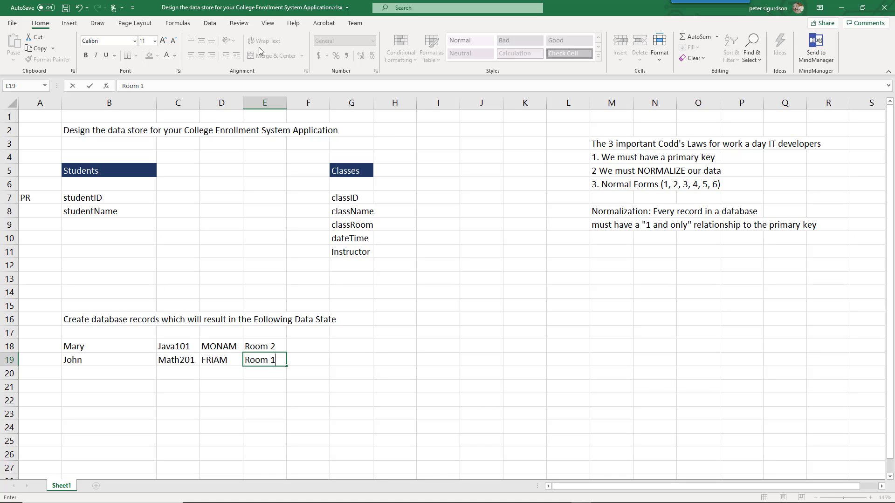
# Narrow column B so that it is only slightly wider than the studentName field.
pyautogui.click(156, 103)
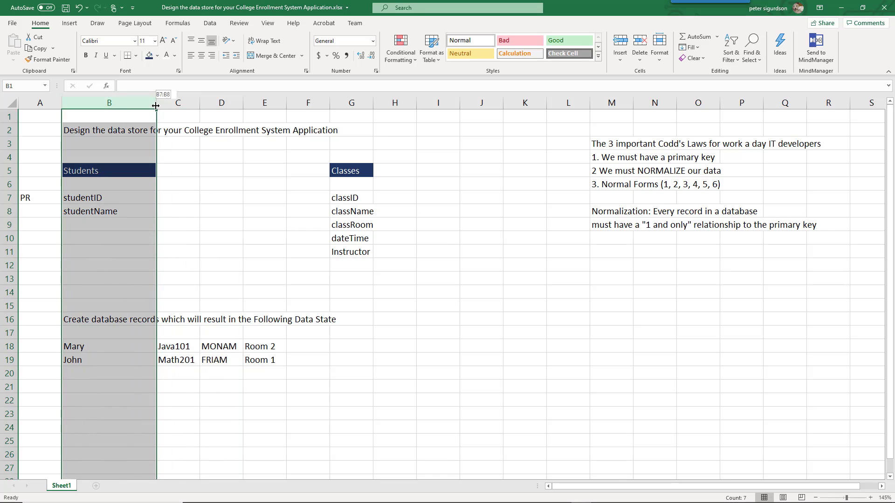
pyautogui.moveTo(157, 103); pyautogui.dragTo(131, 103)
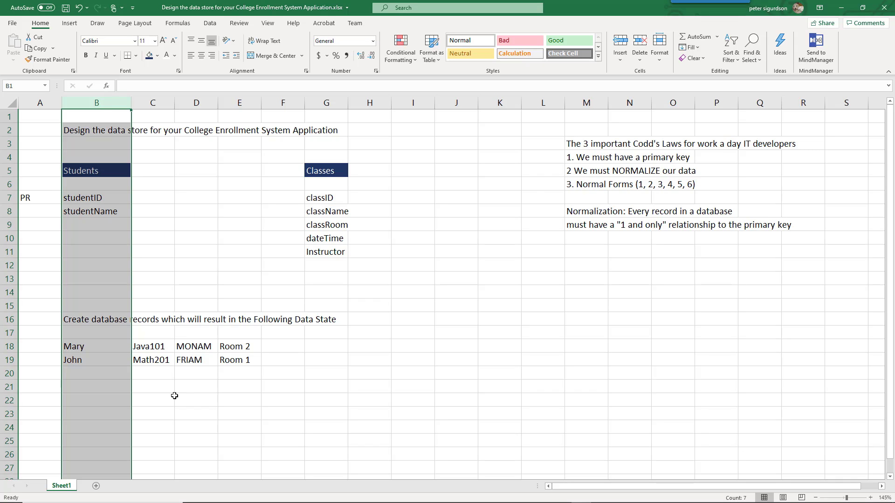
# Fill in the first student's ID in C7 and first name in C8, beside the Students fields.
pyautogui.click(140, 198)
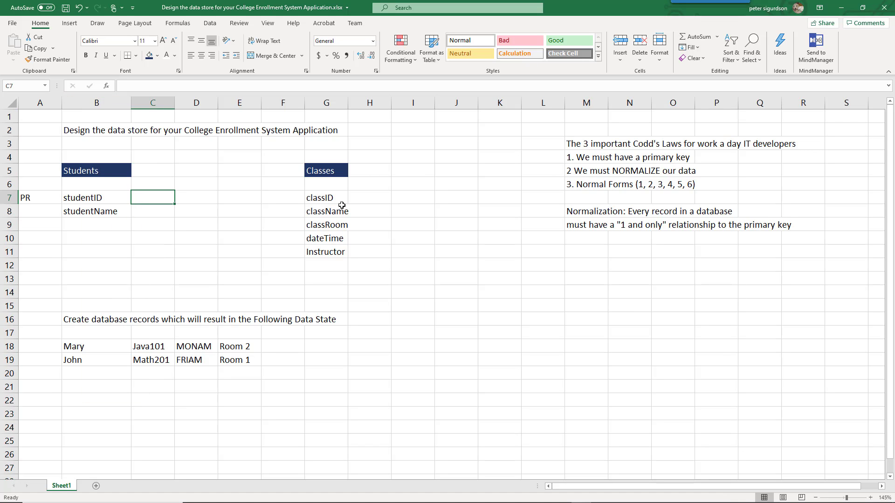
pyautogui.write('101')
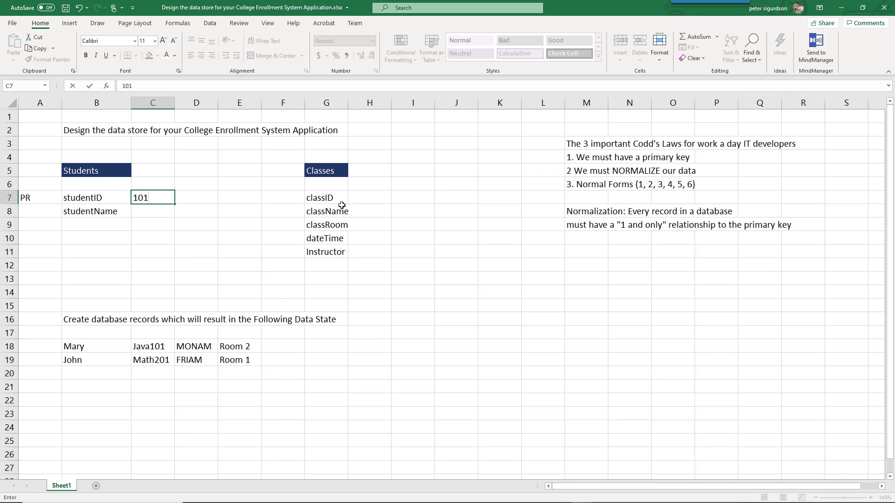
pyautogui.press('Return')
pyautogui.write('Mary')
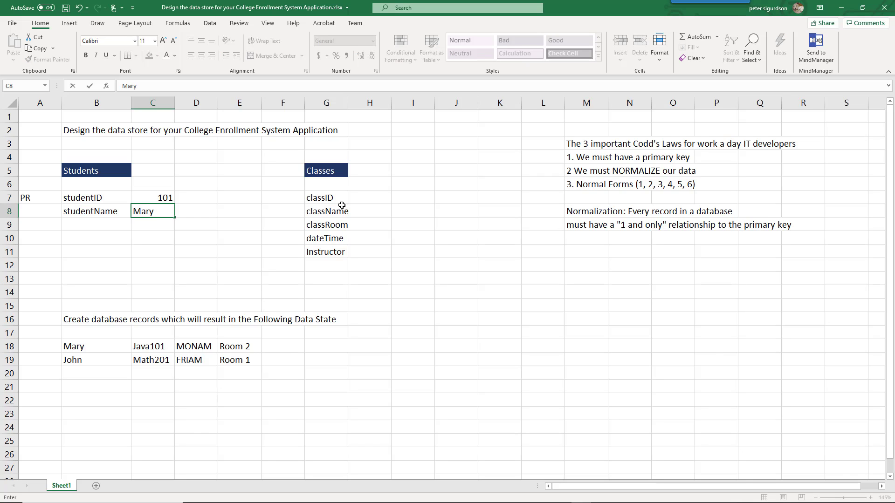
pyautogui.press('Return')
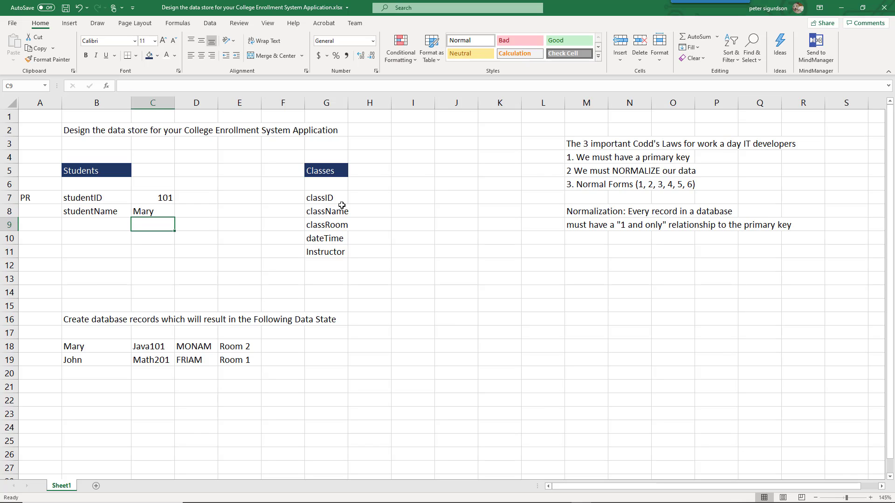
pyautogui.press('Up')
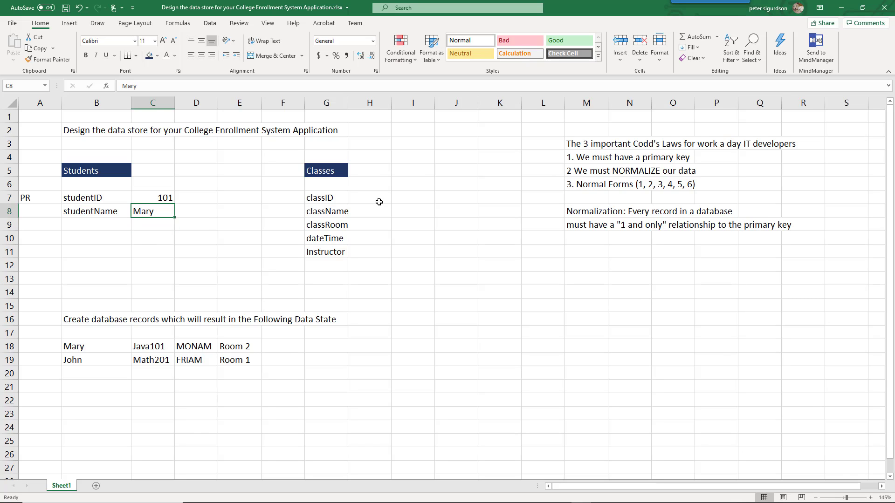
# Right-align the first student's values in C7:C10, and fill in the second student's ID in D7 and first name in D8.
pyautogui.moveTo(156, 198); pyautogui.dragTo(156, 236)
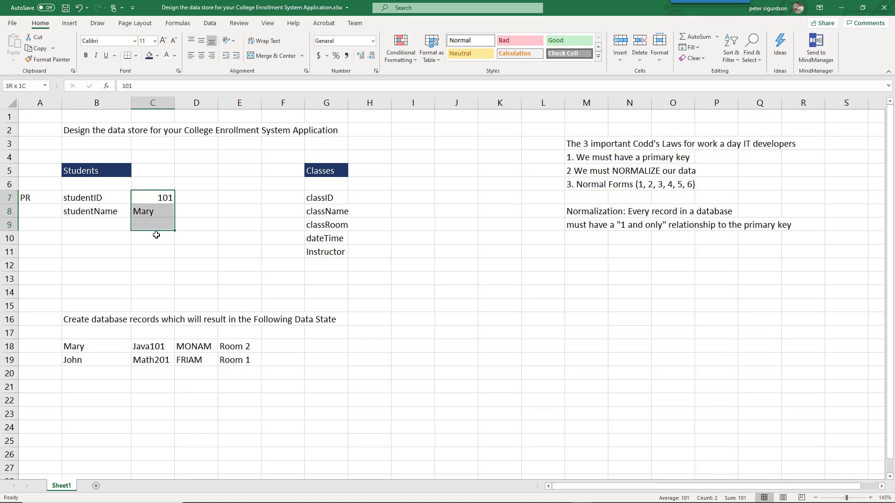
pyautogui.click(212, 56)
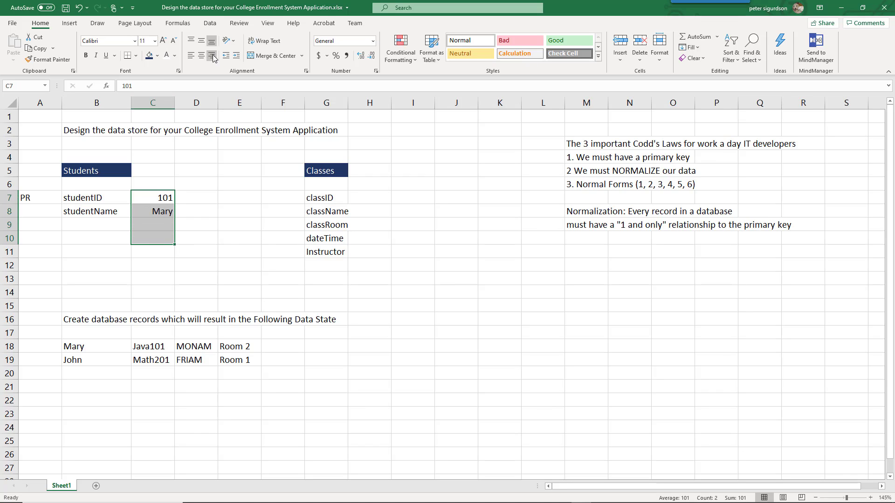
pyautogui.click(193, 198)
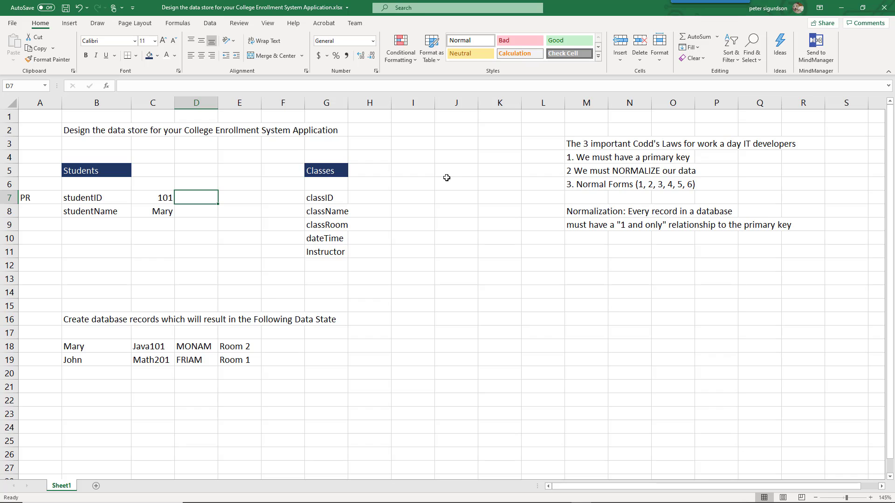
pyautogui.write('102')
pyautogui.press('Return')
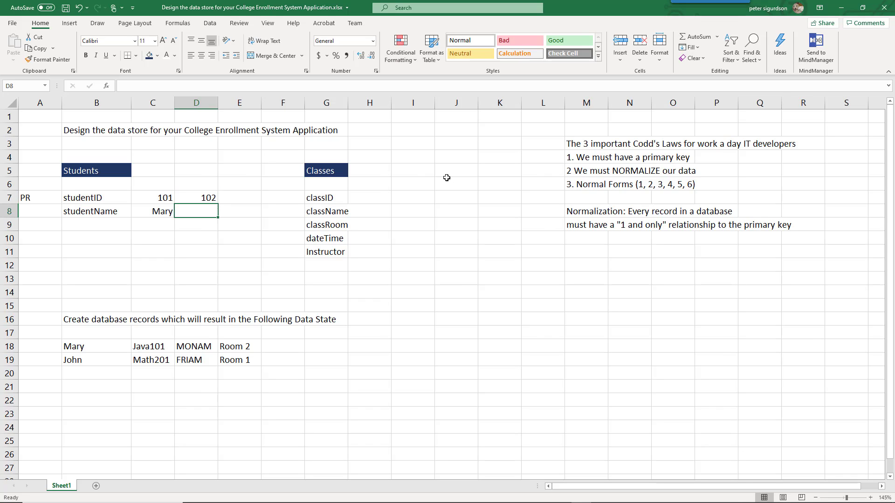
pyautogui.write('John')
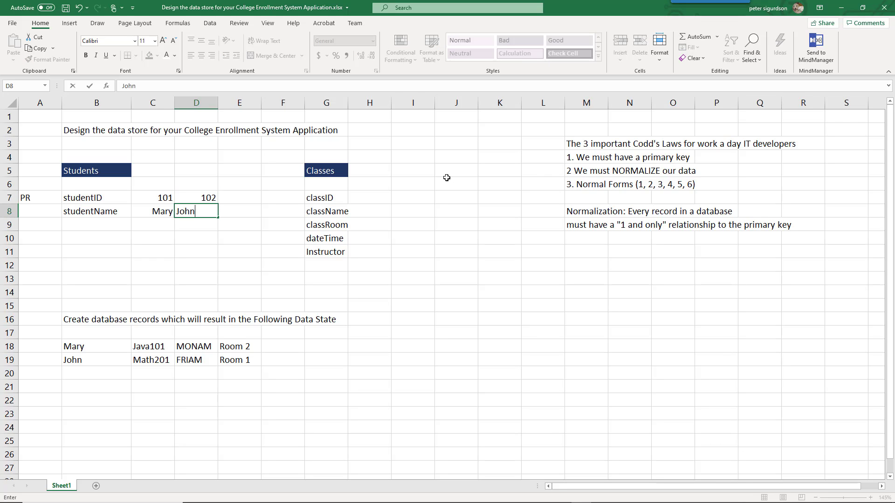
pyautogui.press('Return')
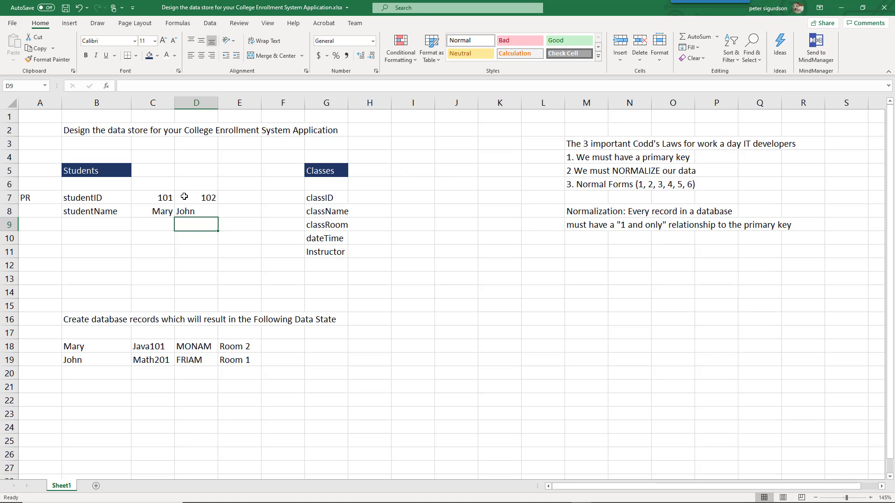
# Copy the right-aligned formatting of C8 onto the second student's values in D7:D8.
pyautogui.click(154, 212)
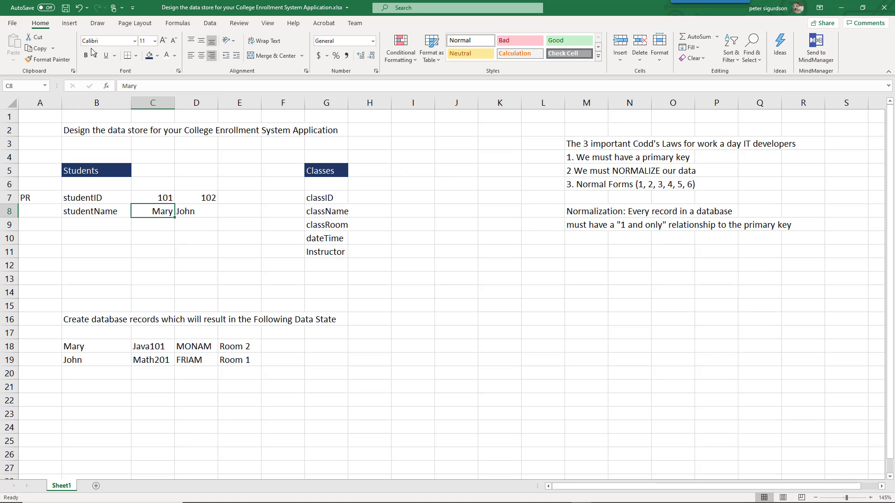
pyautogui.click(48, 59)
pyautogui.moveTo(194, 197); pyautogui.dragTo(200, 213)
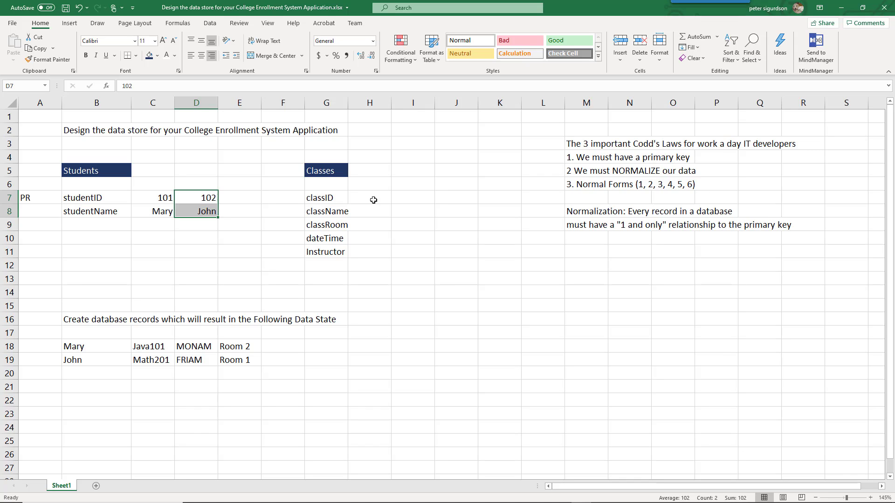
# Fill in the class IDs beside classID, with Java101 in H7 and Math201 in I7.
pyautogui.click(373, 200)
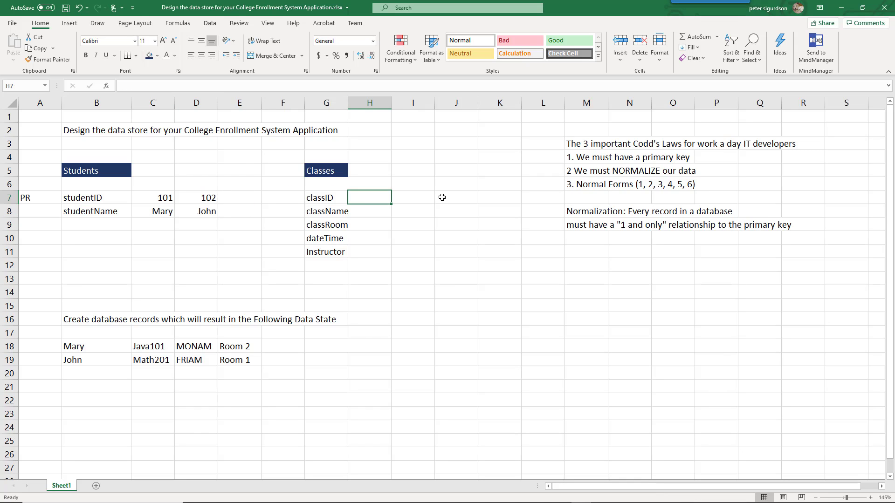
pyautogui.write('Jav')
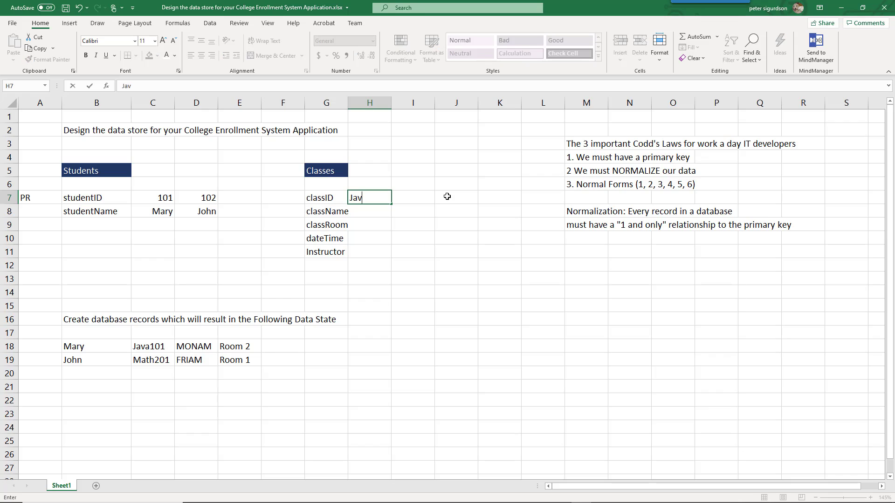
pyautogui.write('a101')
pyautogui.press('Tab')
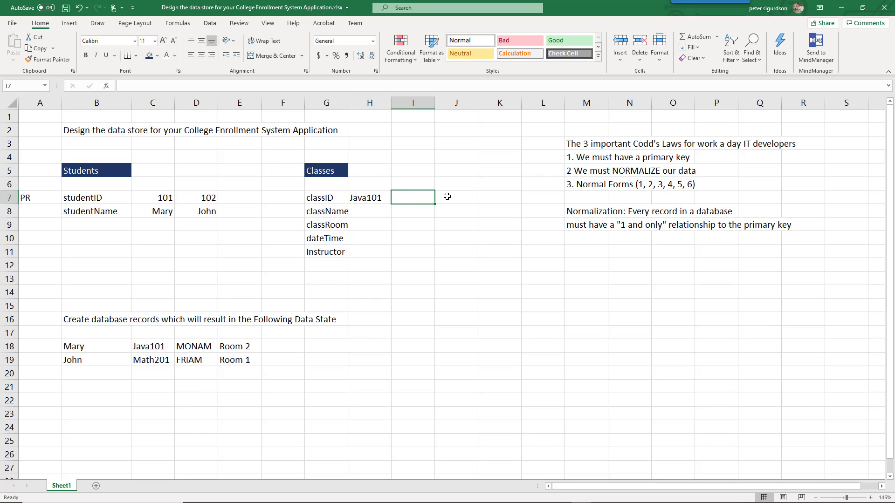
pyautogui.write('Math201')
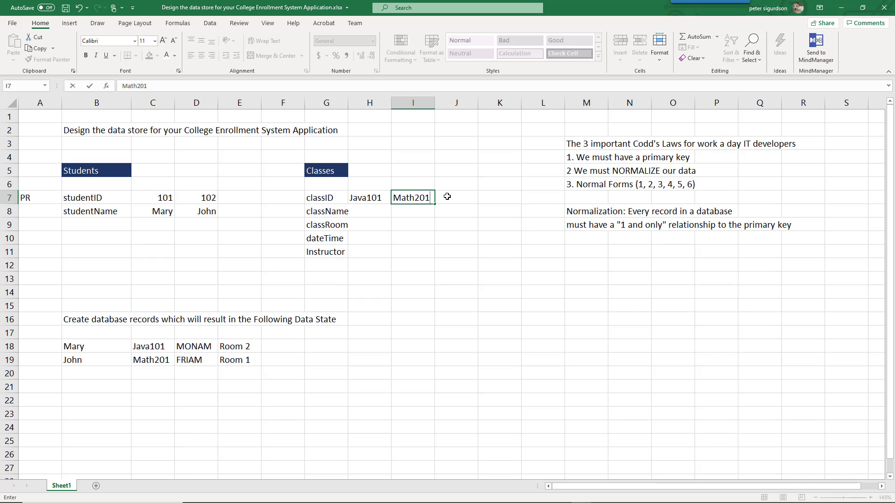
pyautogui.press('Return')
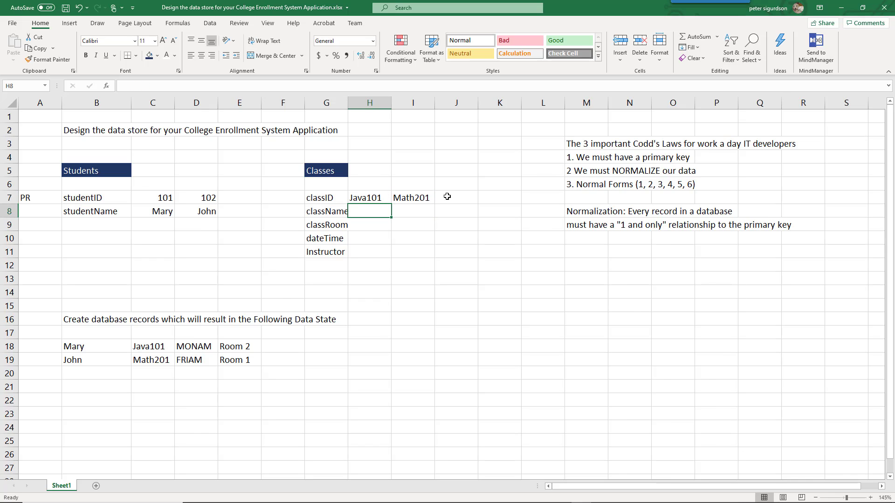
# Enter "Intro to Java" as the first class name in H8 and widen column H to fit it.
pyautogui.write('Jva')
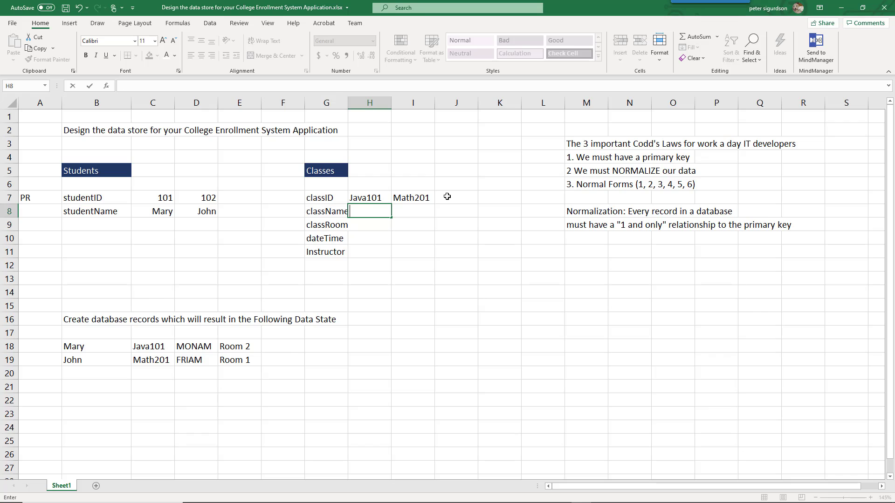
pyautogui.write('Intro to Java')
pyautogui.click(395, 103)
pyautogui.moveTo(391, 103); pyautogui.dragTo(409, 103)
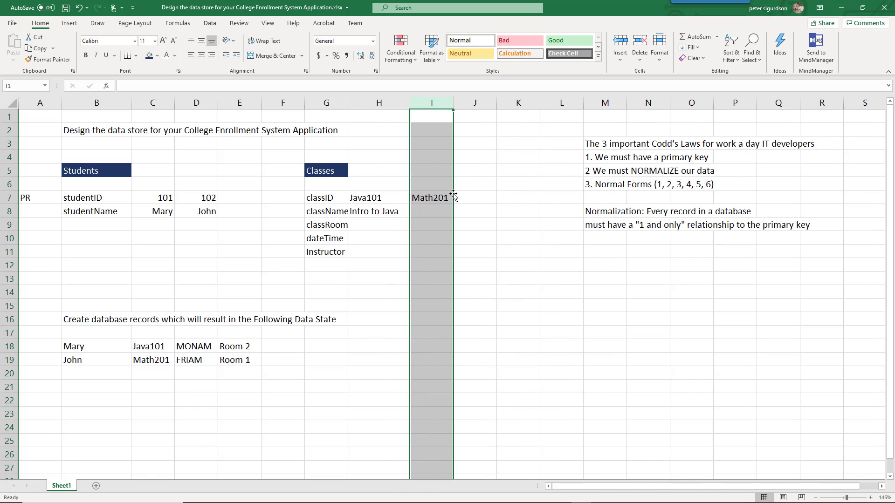
# Enter "Math for Business" as the second class name in I8 and widen column I to fit it.
pyautogui.click(445, 212)
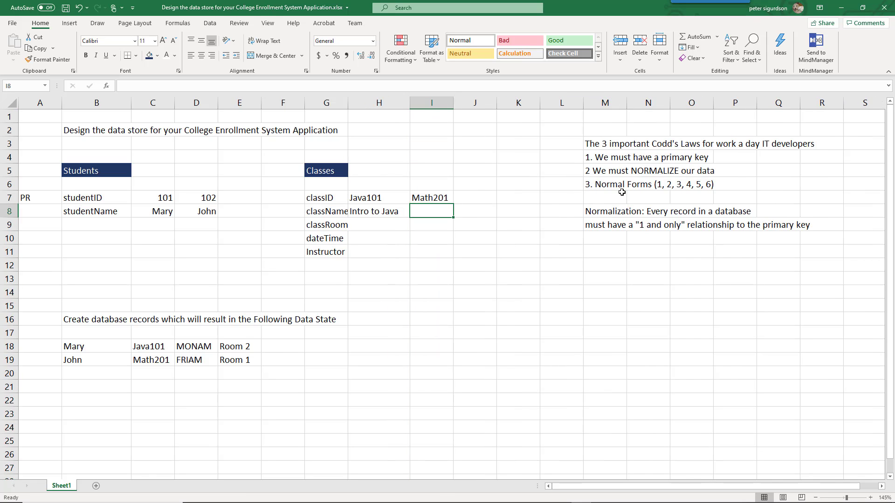
pyautogui.write('Math for Busine')
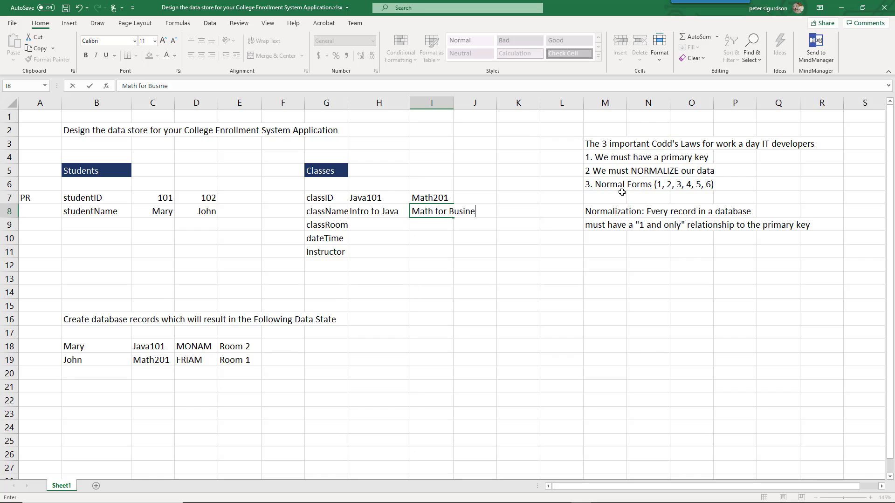
pyautogui.write('ss')
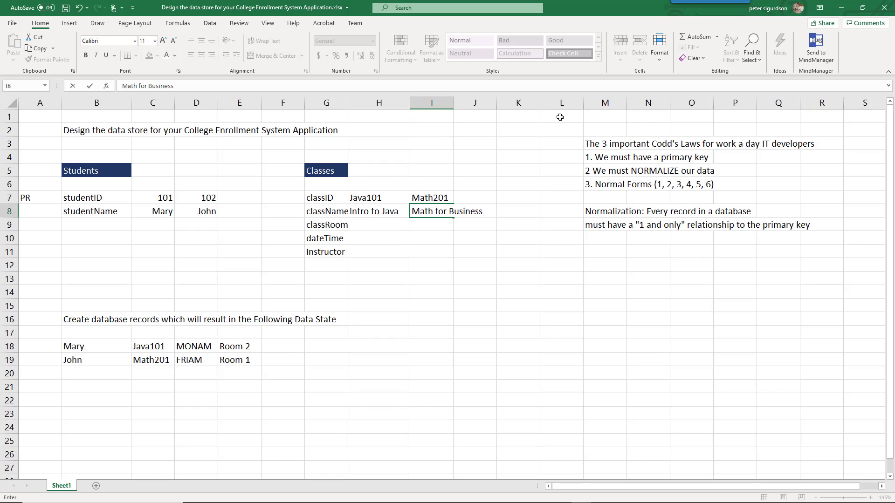
pyautogui.click(451, 103)
pyautogui.moveTo(453, 106); pyautogui.dragTo(482, 107)
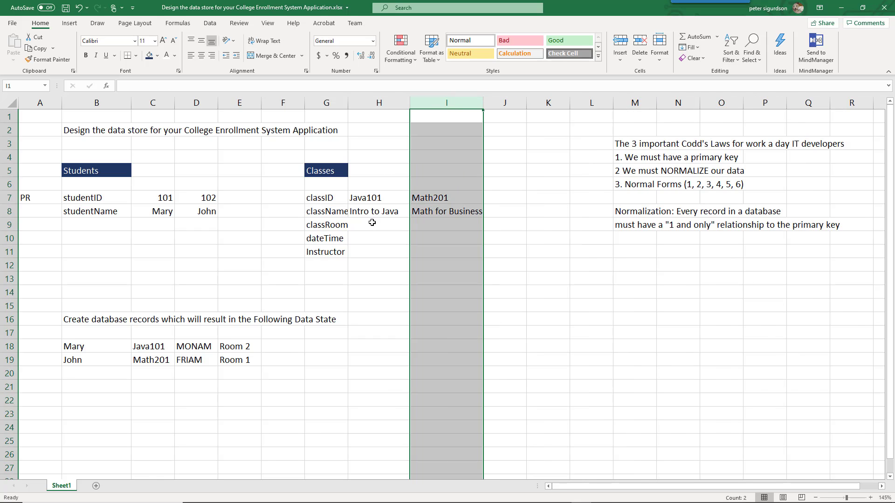
# Fill in the classRoom row with "Room 2" in H9 and "Room 1" in I9.
pyautogui.click(375, 224)
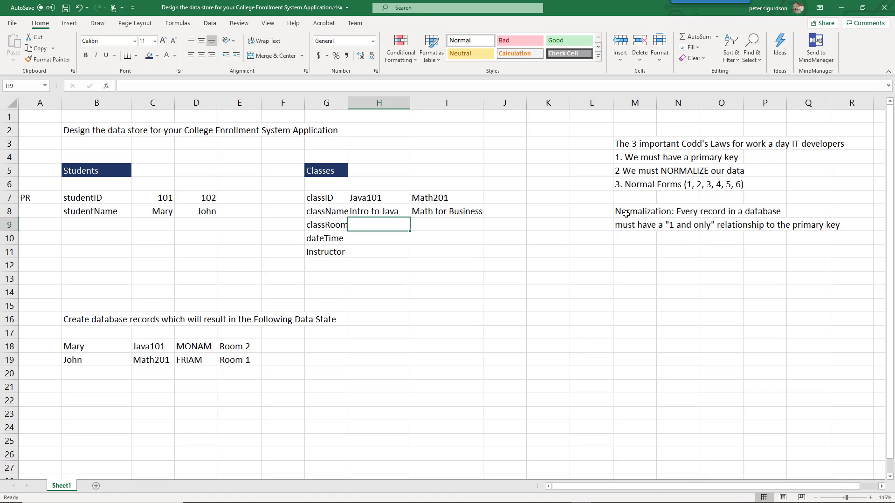
pyautogui.write('Room')
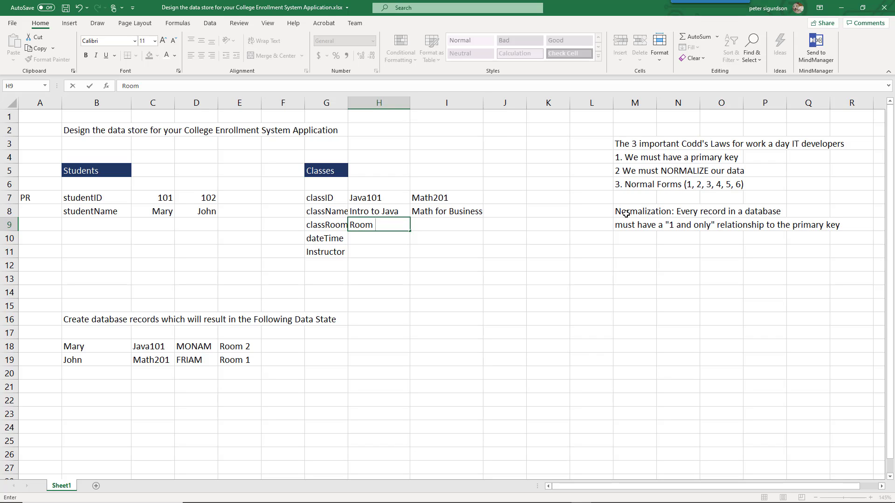
pyautogui.write(' 2')
pyautogui.press('Tab')
pyautogui.write('Room ')
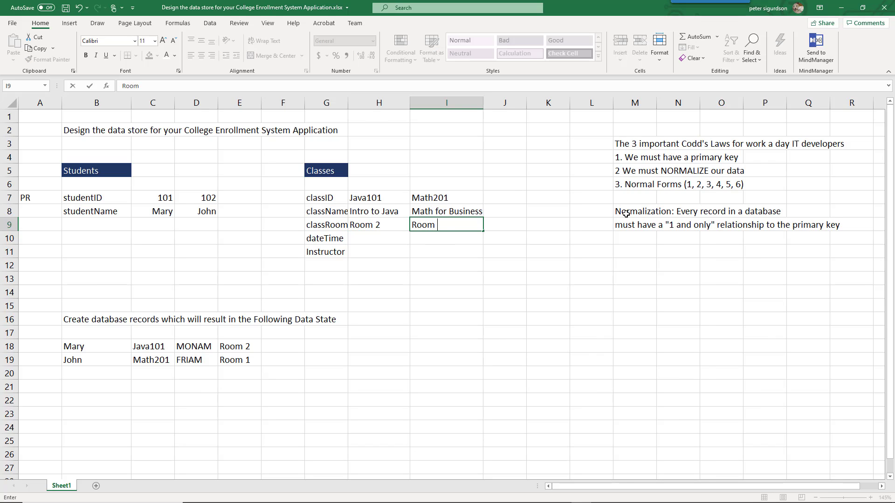
pyautogui.write('1')
pyautogui.press('Return')
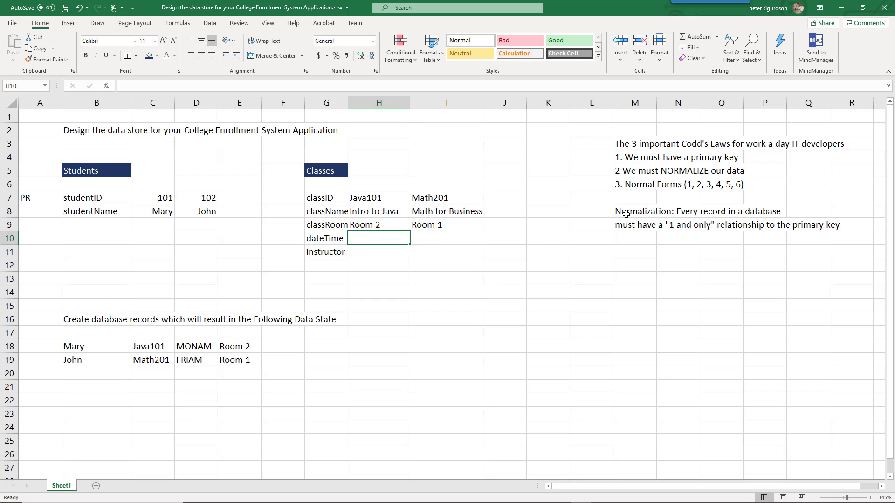
# Fill in the dateTime row with MONAM in H10 and FRIAM in I10.
pyautogui.write('MONAM')
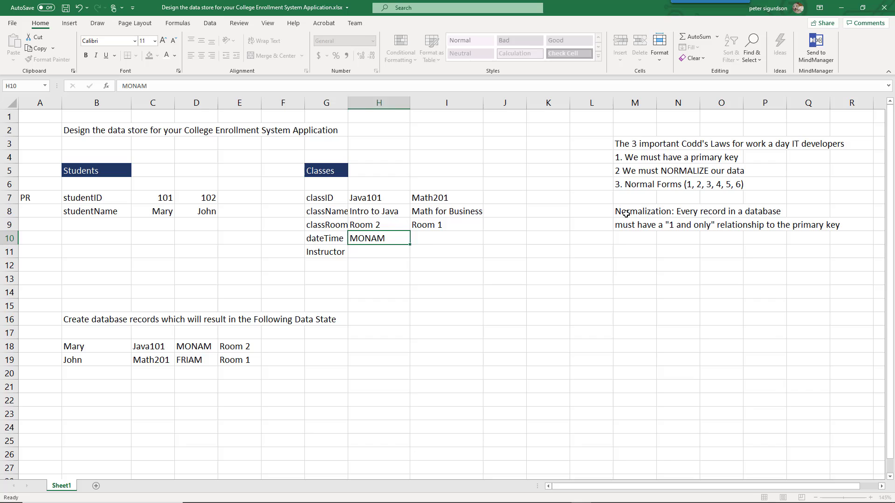
pyautogui.press('Tab')
pyautogui.write('FRI')
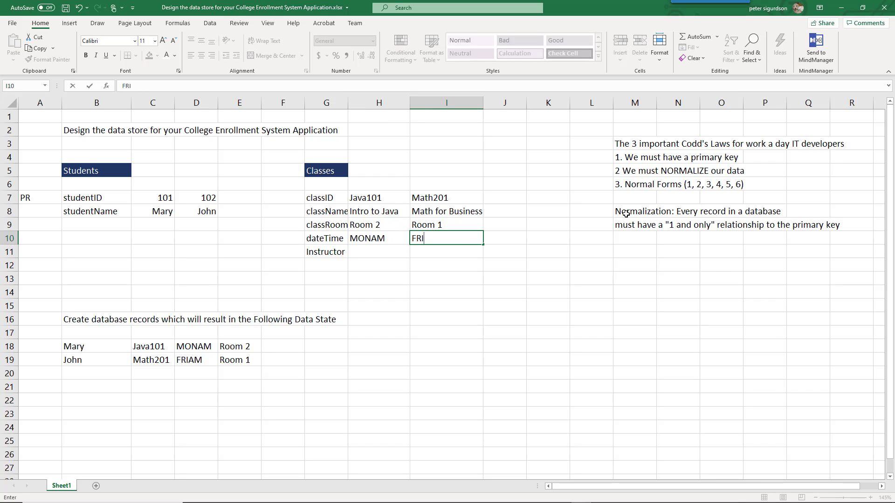
pyautogui.write('AM')
pyautogui.press('Return')
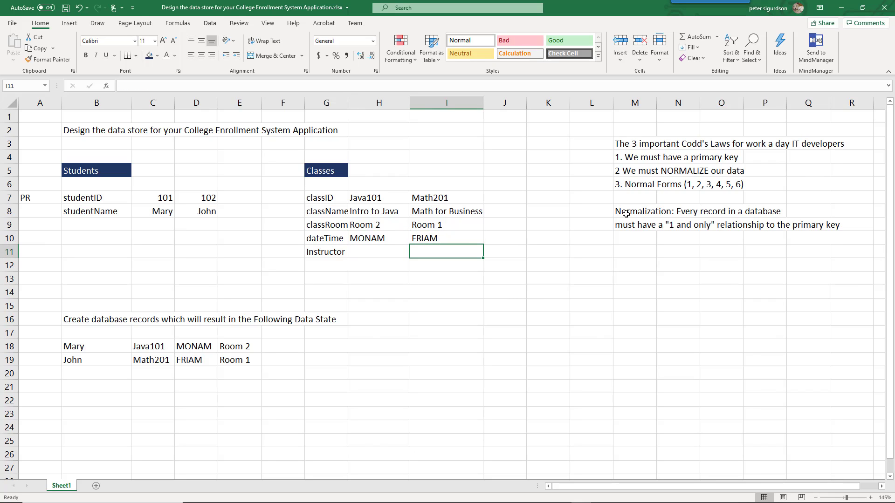
# Enter the first names of the two instructors in H11 and I11, beside the Instructor field.
pyautogui.write('Bill')
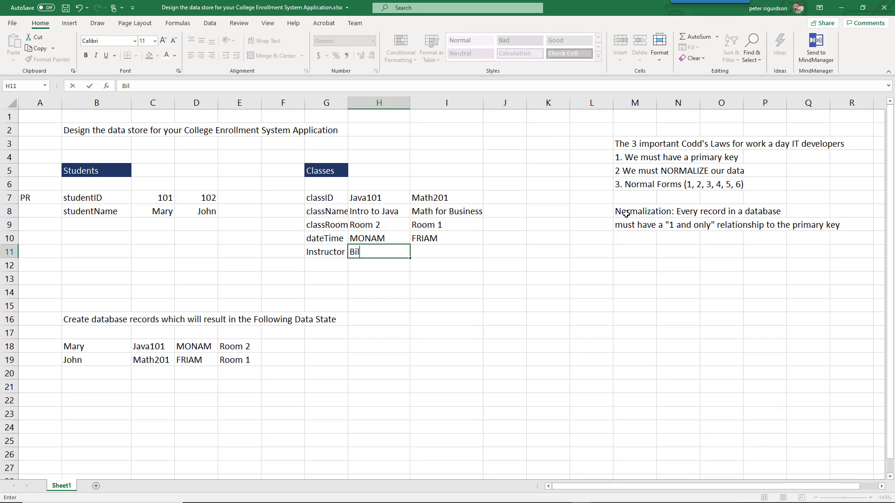
pyautogui.press('Tab')
pyautogui.write('Jene')
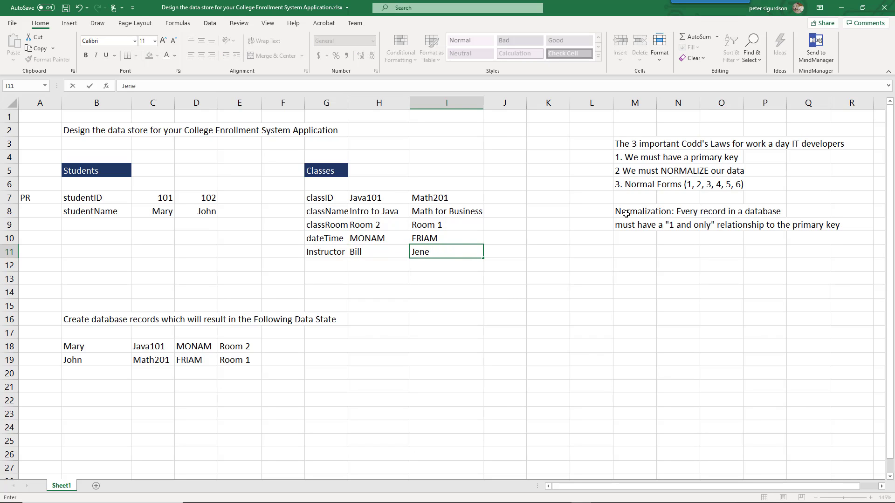
pyautogui.write('lle')
# Add the line "This schedule should be presented by our Database:" in B17, above the sample records.
pyautogui.click(92, 330)
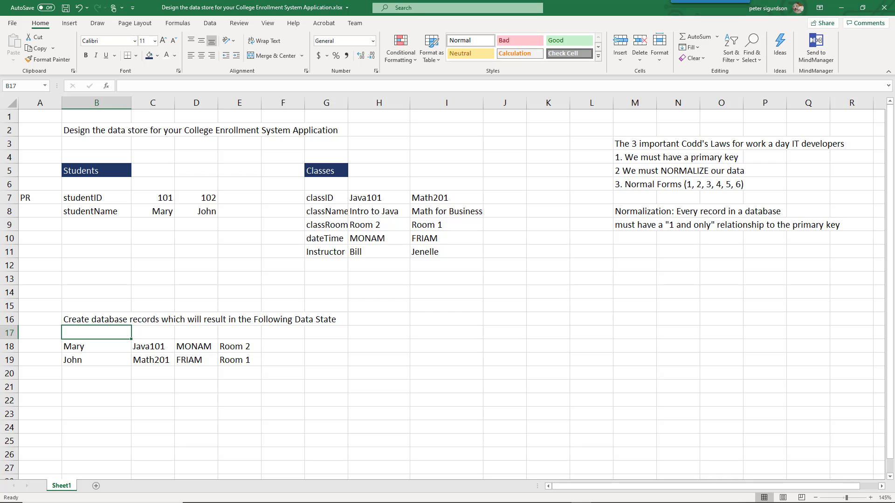
pyautogui.write('This')
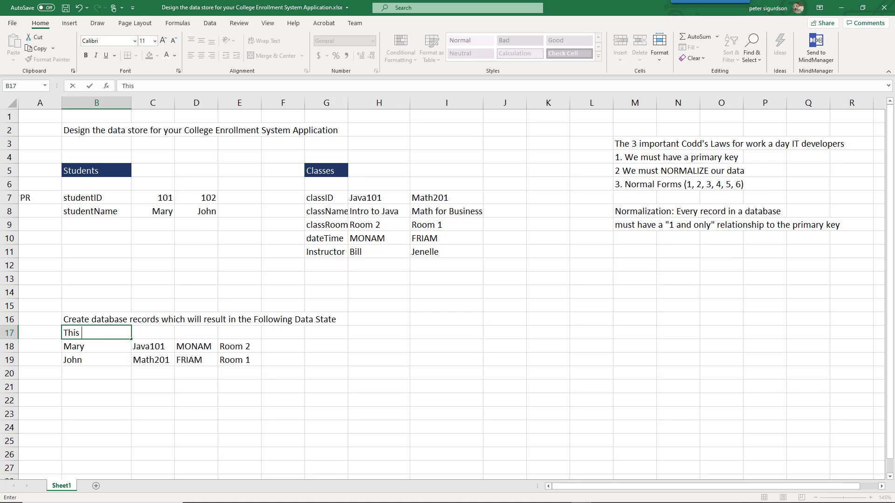
pyautogui.write(' schedule should be presente')
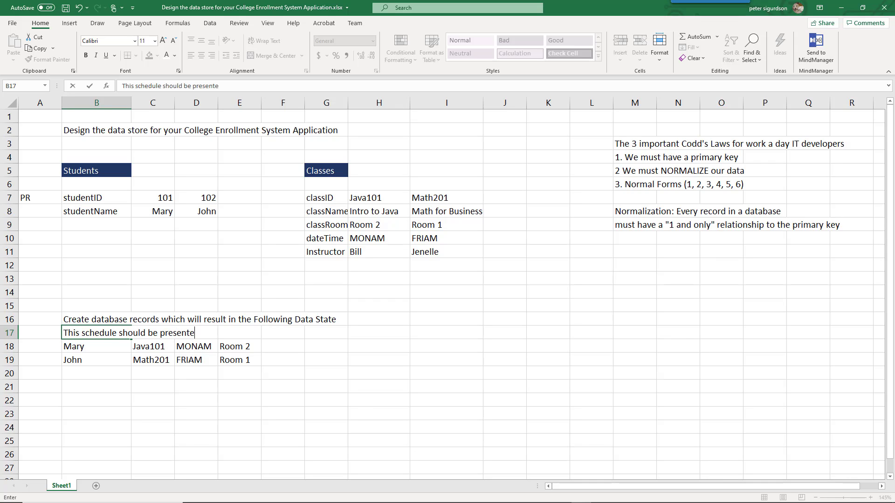
pyautogui.write('d by our Database:')
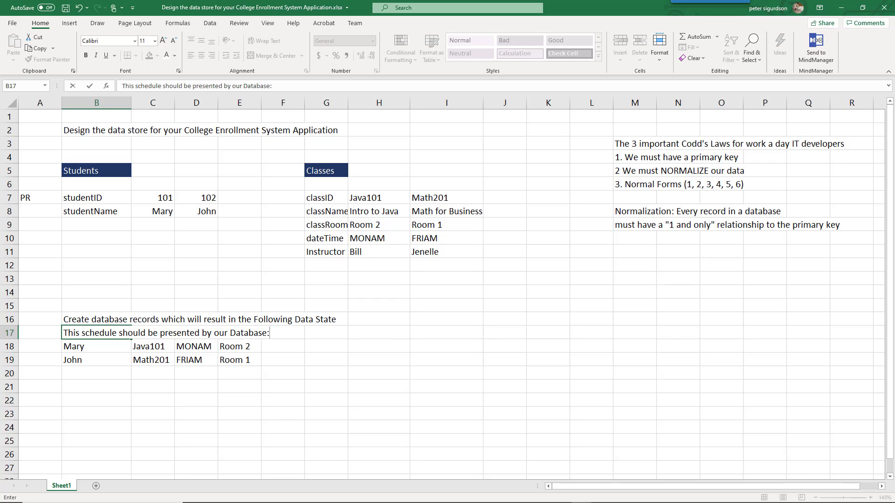
# Shade the two sample records in B18:E19 with a light gold theme fill colour.
pyautogui.moveTo(96, 346); pyautogui.dragTo(260, 364)
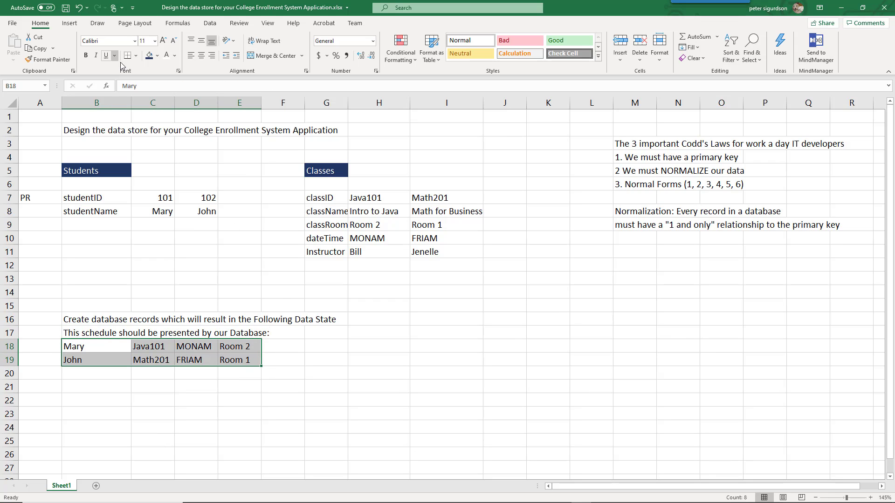
pyautogui.click(157, 55)
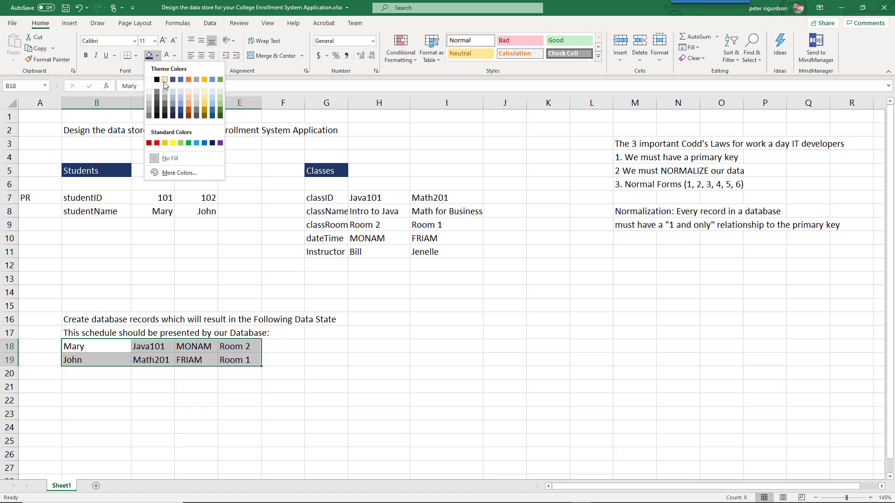
pyautogui.click(205, 100)
# Switch to the Adobe Connect meeting to check the class chat, and return to the workbook.
pyautogui.hotkey('alt', 'Tab')
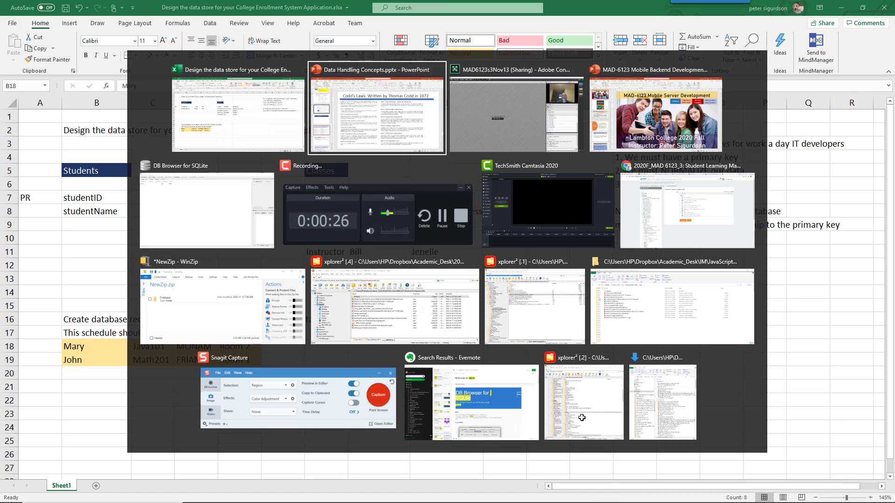
pyautogui.hotkey('alt', 'Tab')
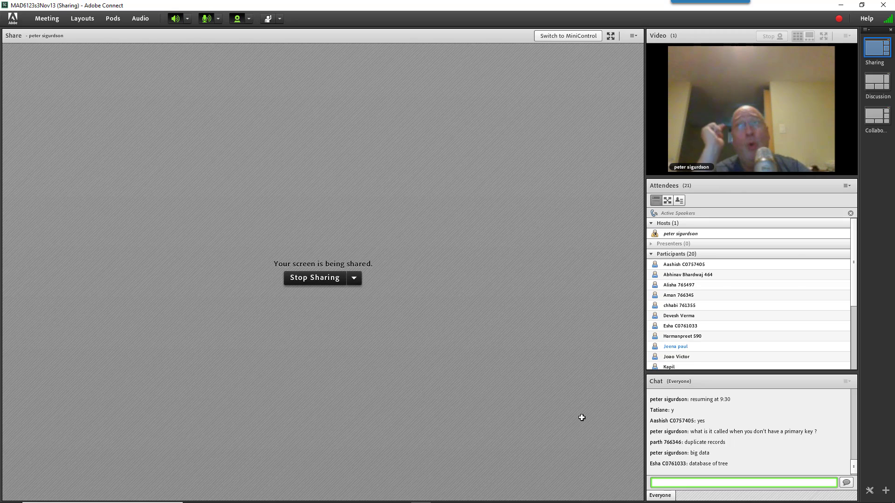
pyautogui.hotkey('alt', 'Tab')
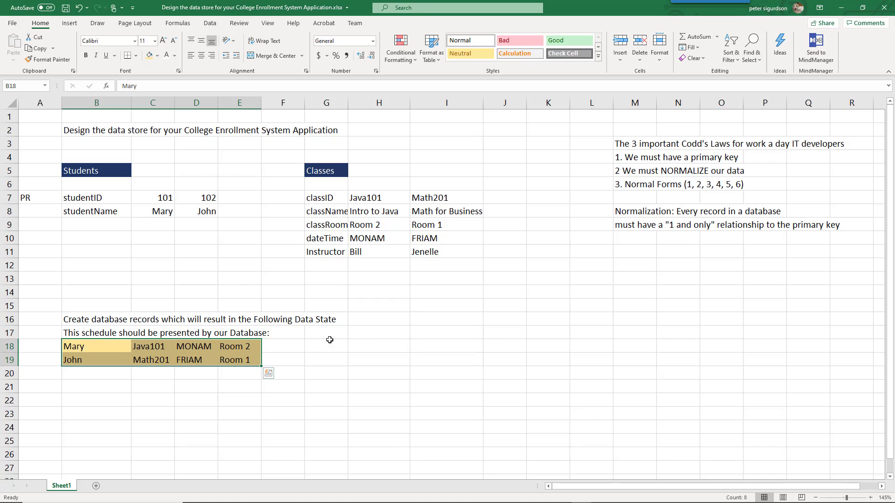
# Try adding a classID field in B9 below studentName, with ??? as its value in C9.
pyautogui.click(89, 221)
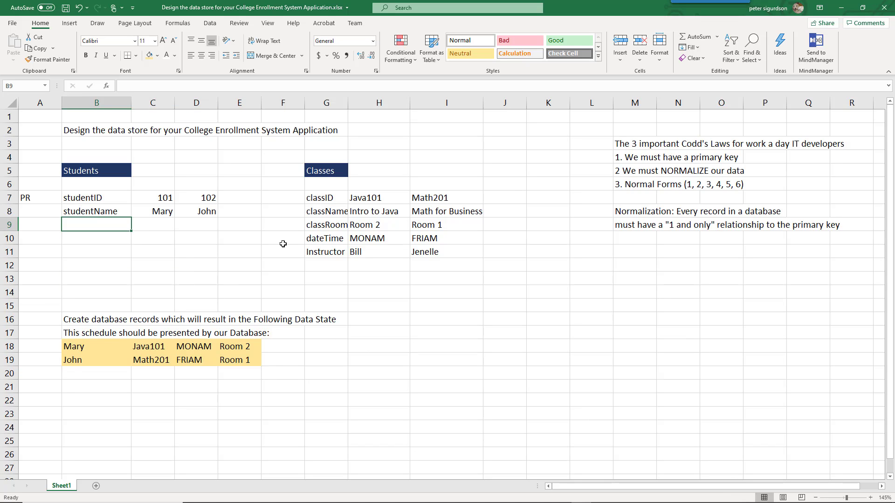
pyautogui.write('classID')
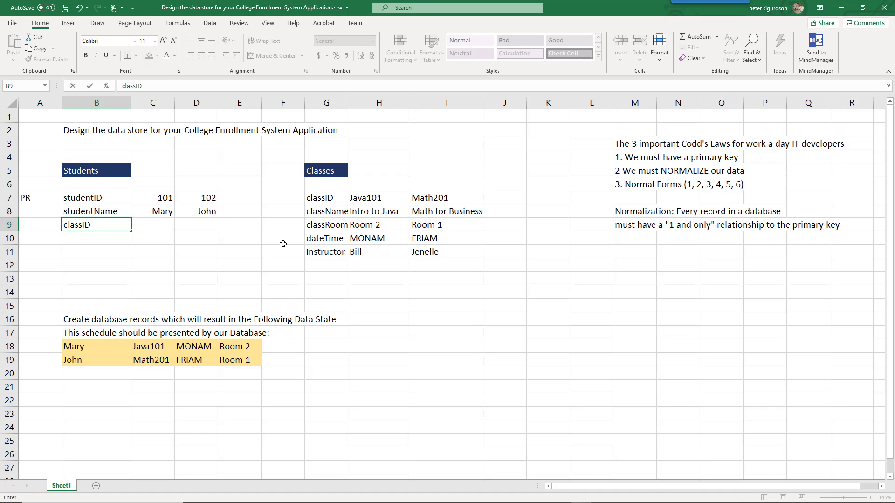
pyautogui.press('Tab')
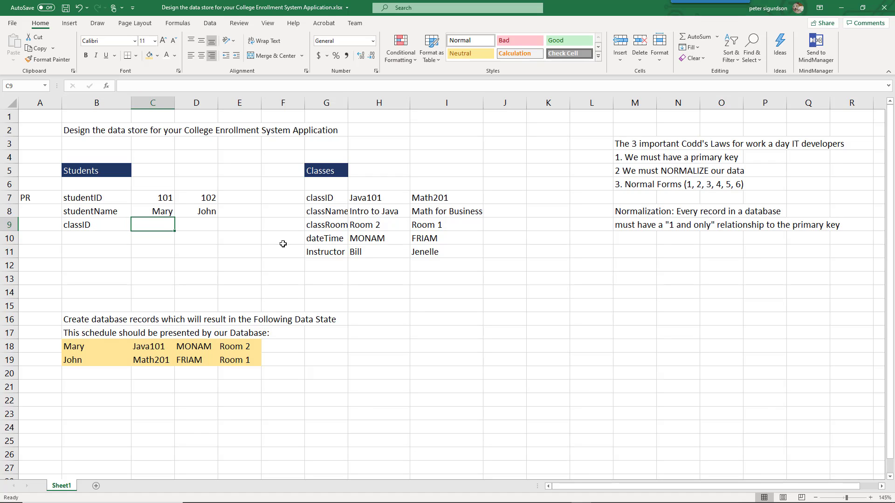
pyautogui.write('?')
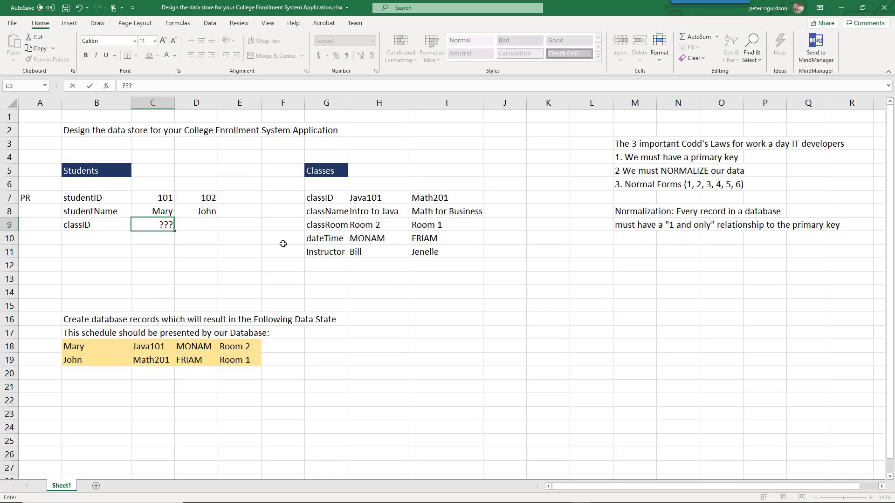
pyautogui.press('Return')
# Switch to Adobe Connect, shrink its window so the Students and Classes tables stay visible, and return to the workbook.
pyautogui.hotkey('alt', 'Tab')
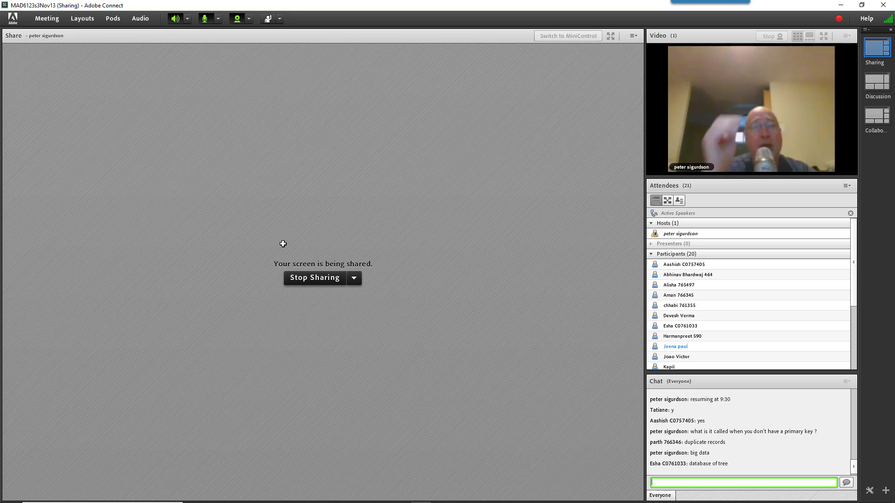
pyautogui.click(862, 6)
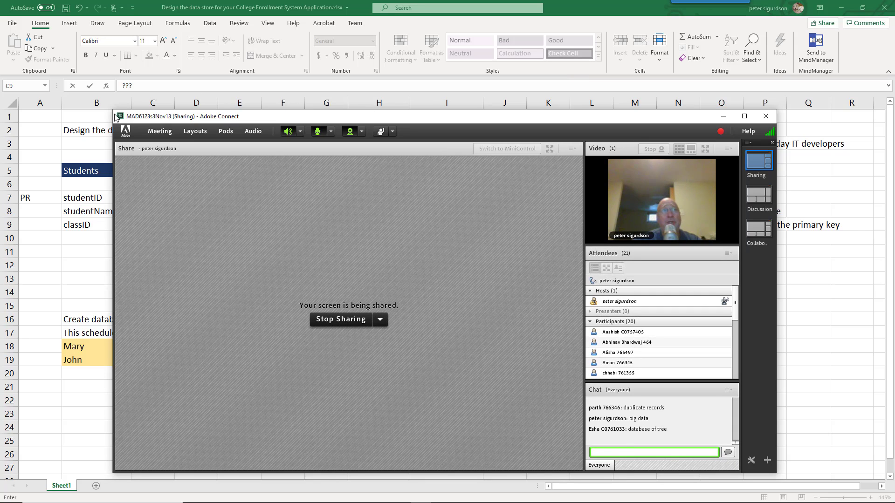
pyautogui.moveTo(115, 116); pyautogui.dragTo(272, 39)
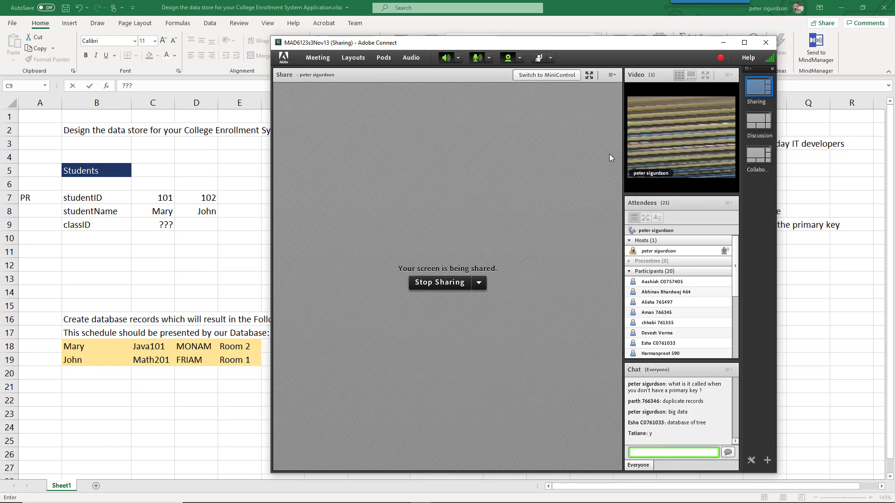
pyautogui.moveTo(776, 179); pyautogui.dragTo(856, 186)
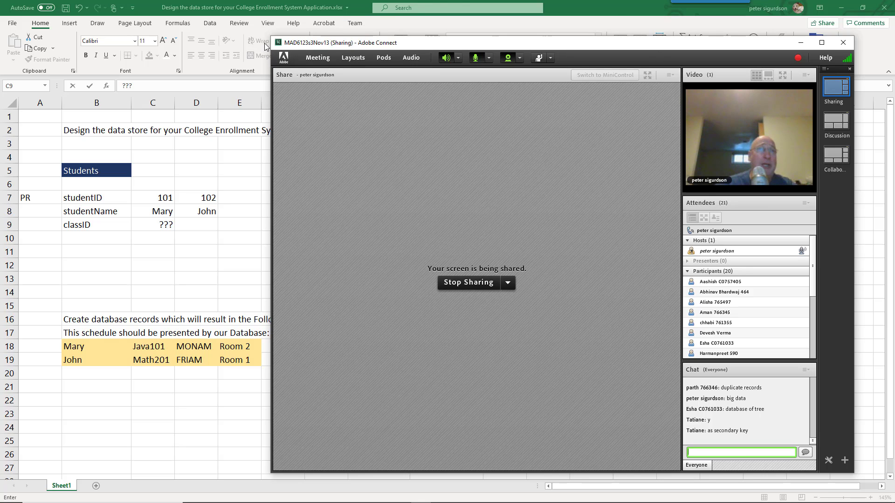
pyautogui.moveTo(271, 35); pyautogui.dragTo(441, 216)
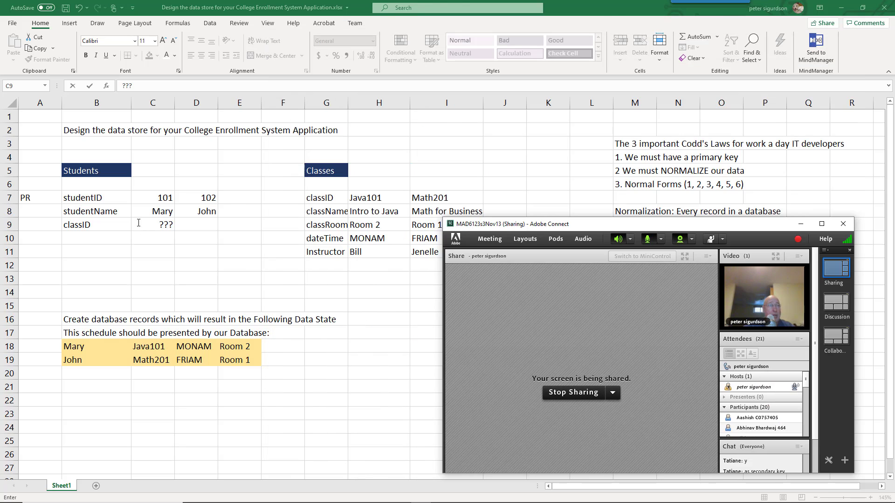
pyautogui.click(100, 225)
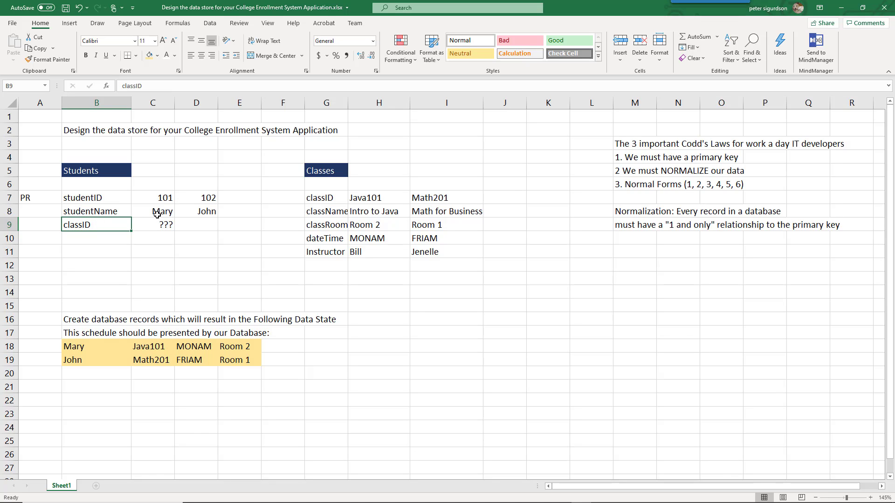
# Shade student record 101 in C7:C8 with the light gold fill and record 102 in D7:D8 with the full gold theme colour.
pyautogui.moveTo(157, 213); pyautogui.dragTo(158, 203)
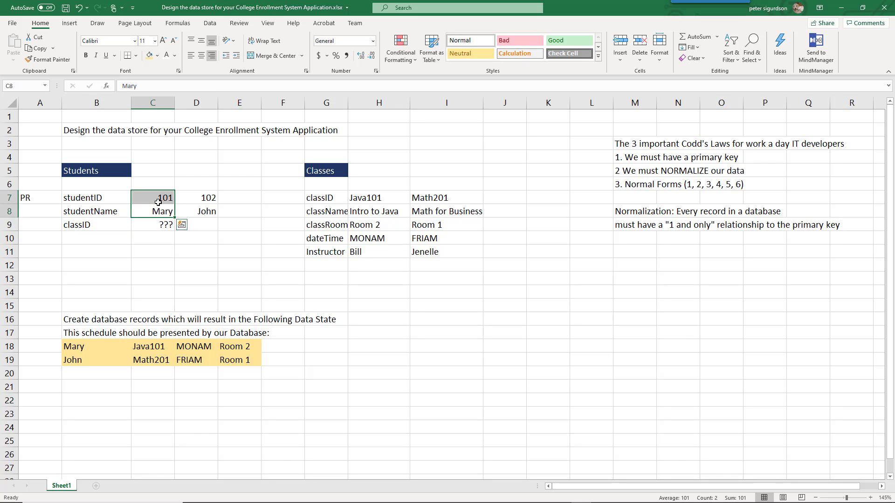
pyautogui.click(149, 55)
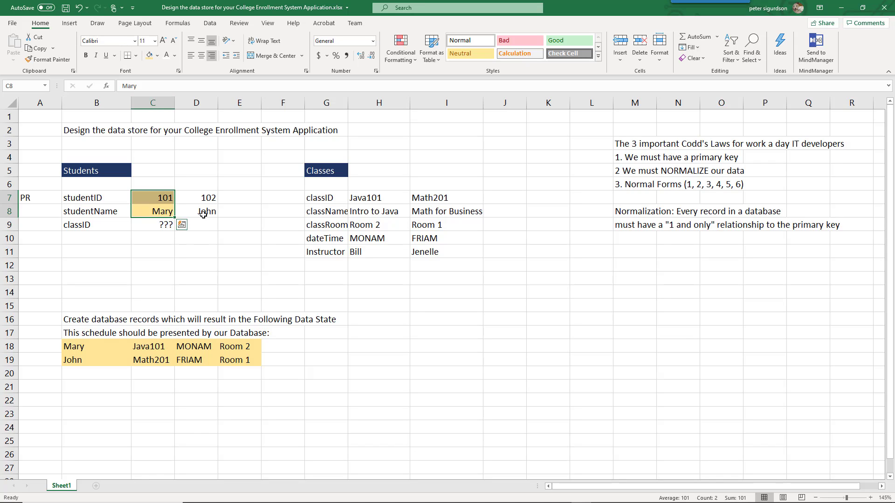
pyautogui.moveTo(204, 214); pyautogui.dragTo(205, 200)
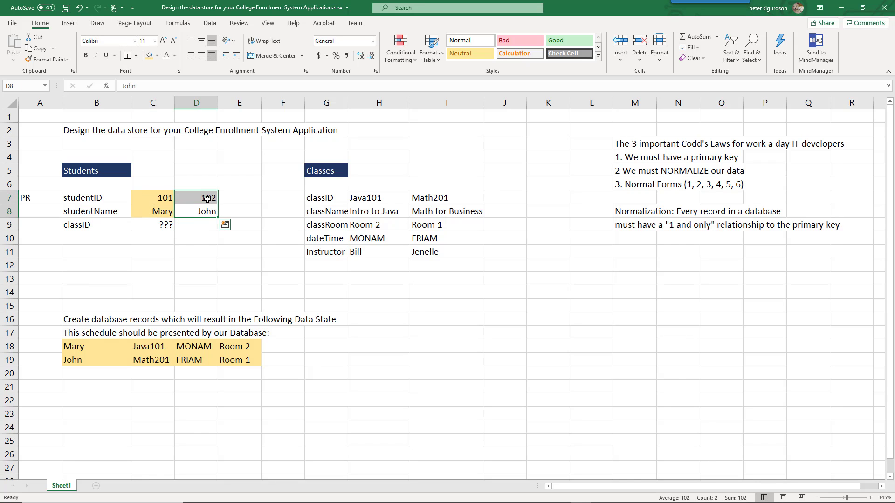
pyautogui.click(158, 56)
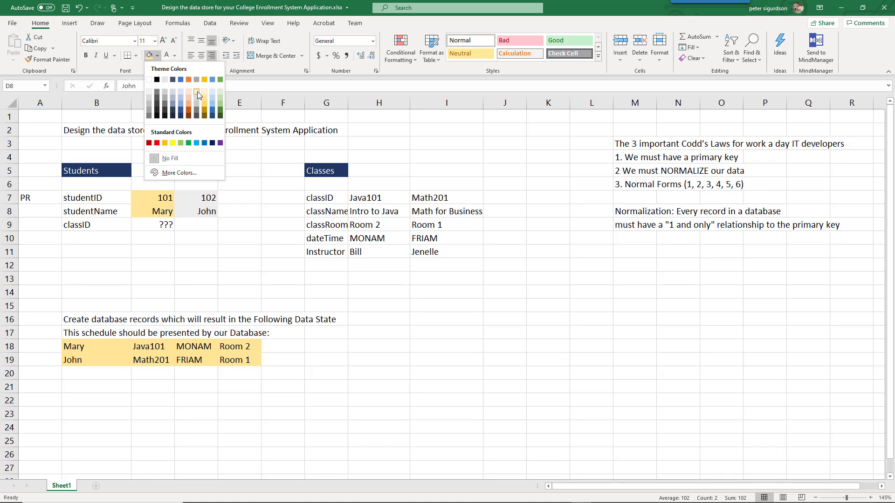
pyautogui.click(205, 81)
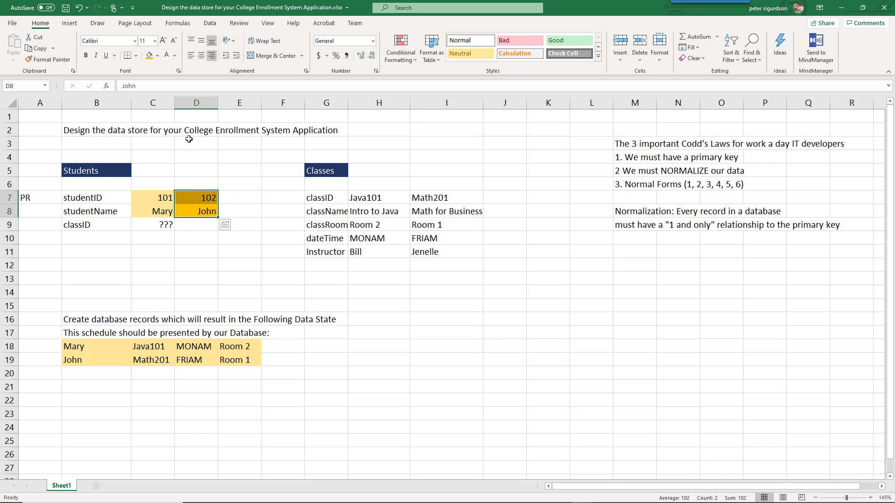
# Highlight the first line of the Normalization note, M8:P8, with the gold fill.
pyautogui.moveTo(628, 213); pyautogui.dragTo(778, 203)
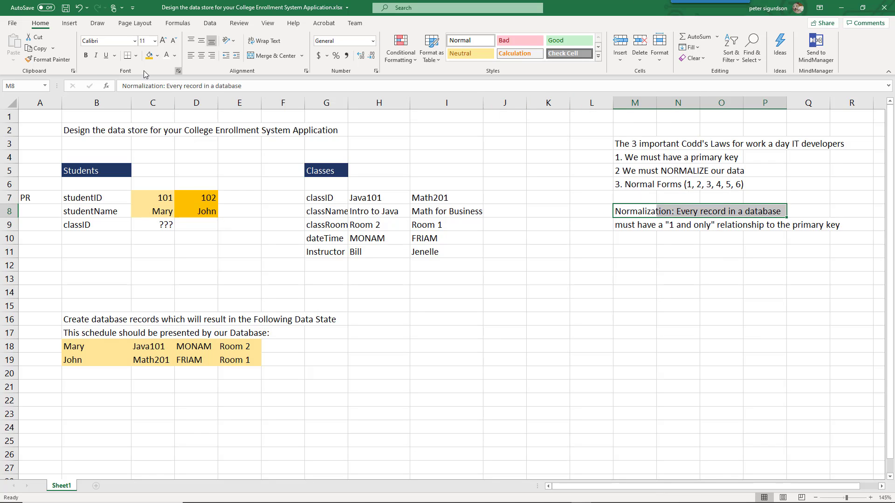
pyautogui.click(149, 56)
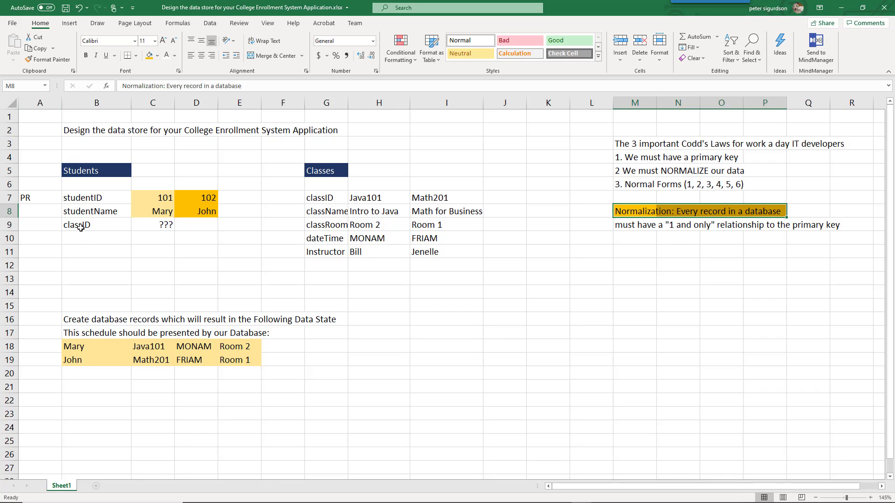
# Clear classID and its ??? value from B9:C9 in the Students table.
pyautogui.moveTo(80, 227); pyautogui.dragTo(142, 224)
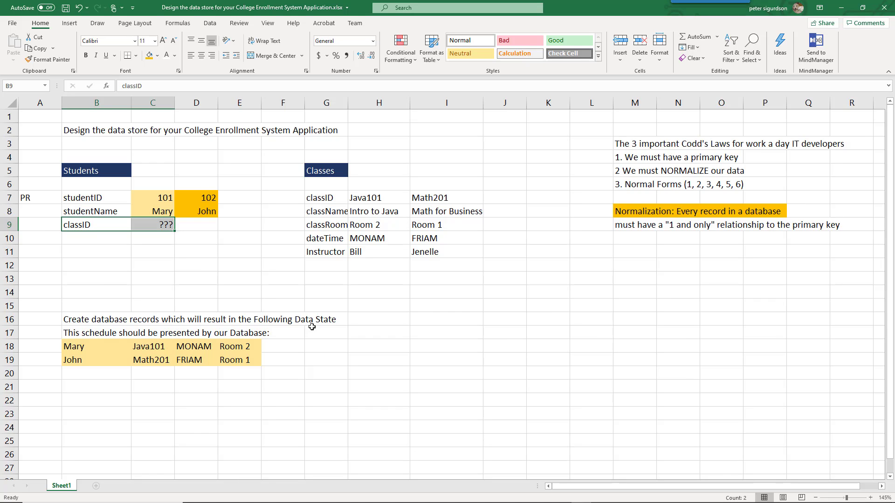
pyautogui.press('Delete')
# Try a studentid field in G12 below Instructor in the Classes table, and delete it again.
pyautogui.click(332, 265)
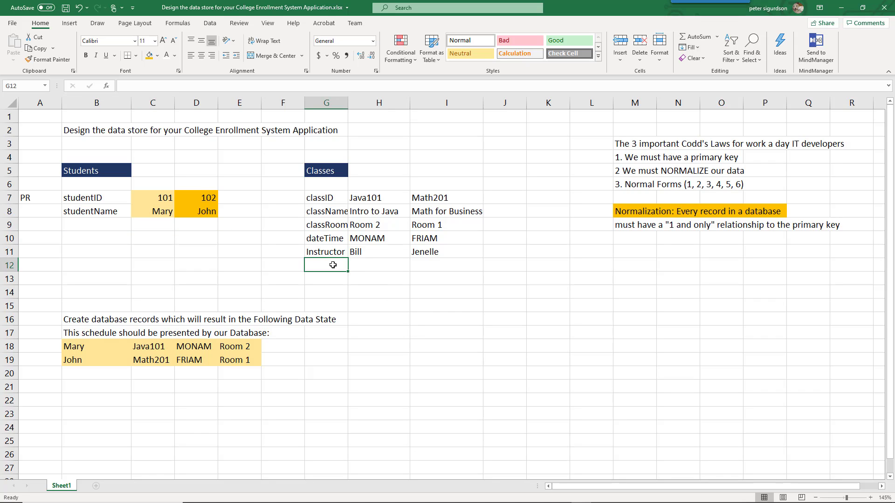
pyautogui.write('studentid')
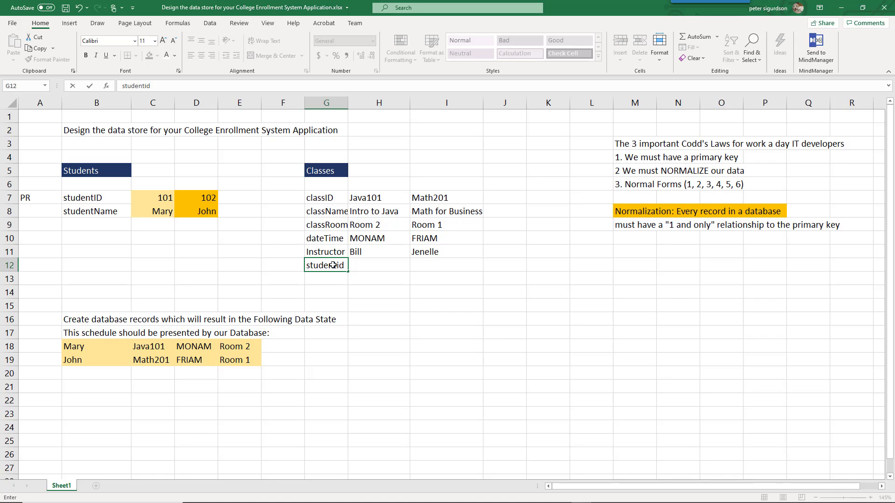
pyautogui.click(337, 280)
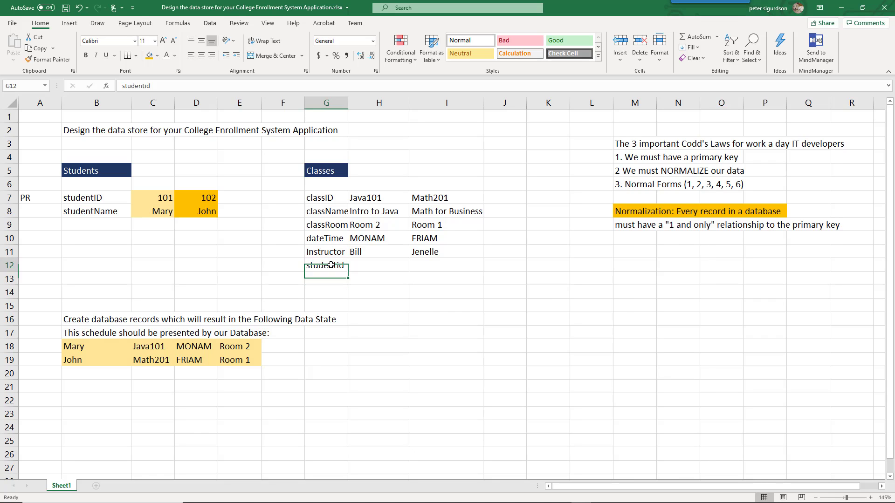
pyautogui.click(331, 265)
pyautogui.press('Delete')
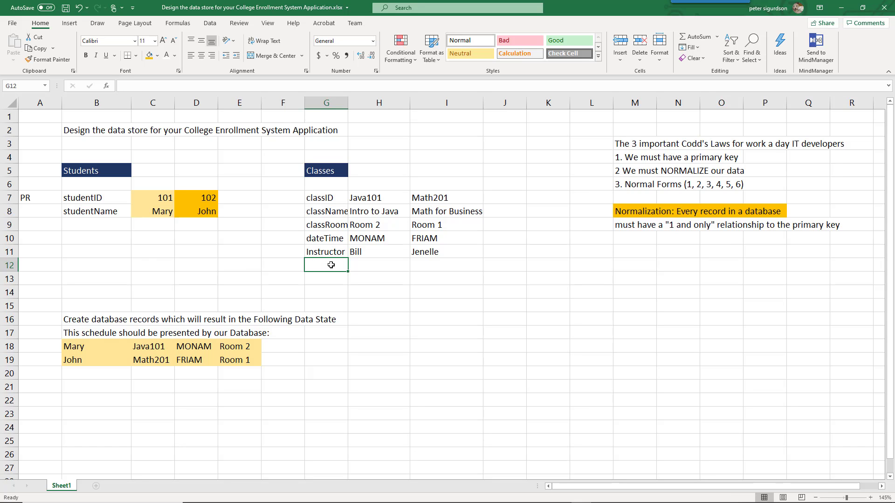
# Check the class chat in Adobe Connect, and shrink and move its window clear of the worksheet notes.
pyautogui.hotkey('alt', 'Tab')
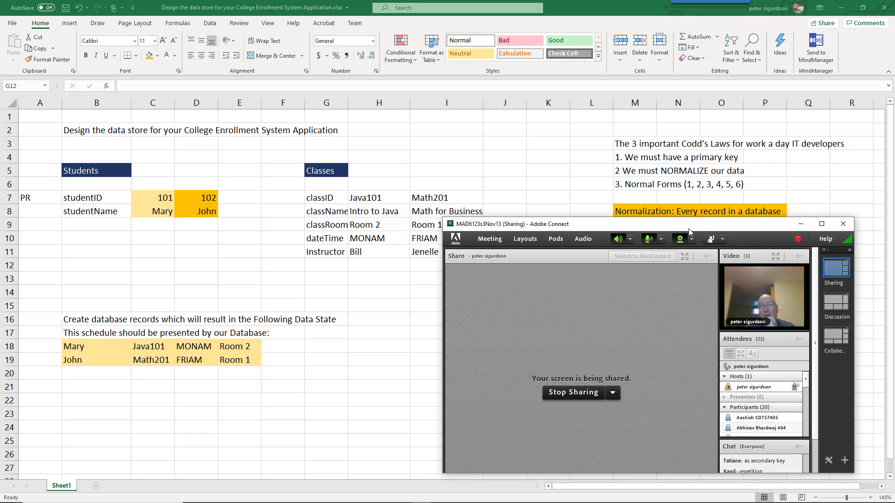
pyautogui.moveTo(693, 221); pyautogui.dragTo(741, 3)
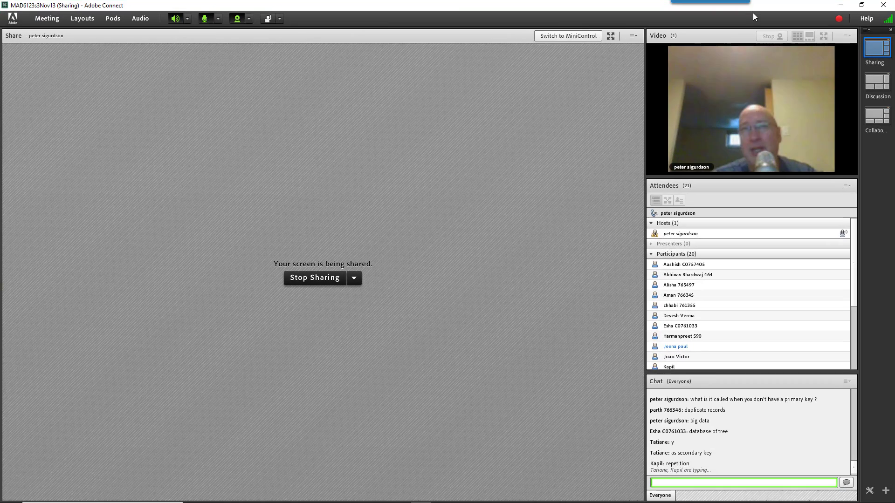
pyautogui.click(861, 6)
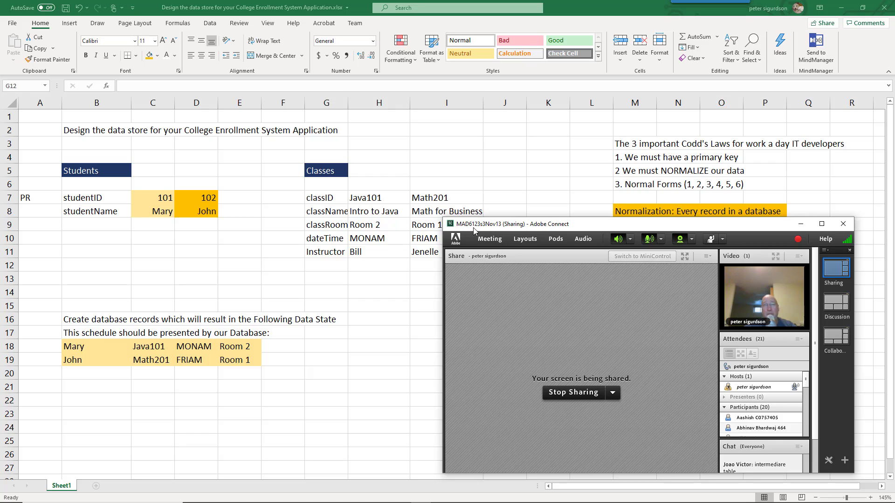
pyautogui.moveTo(444, 216); pyautogui.dragTo(610, 236)
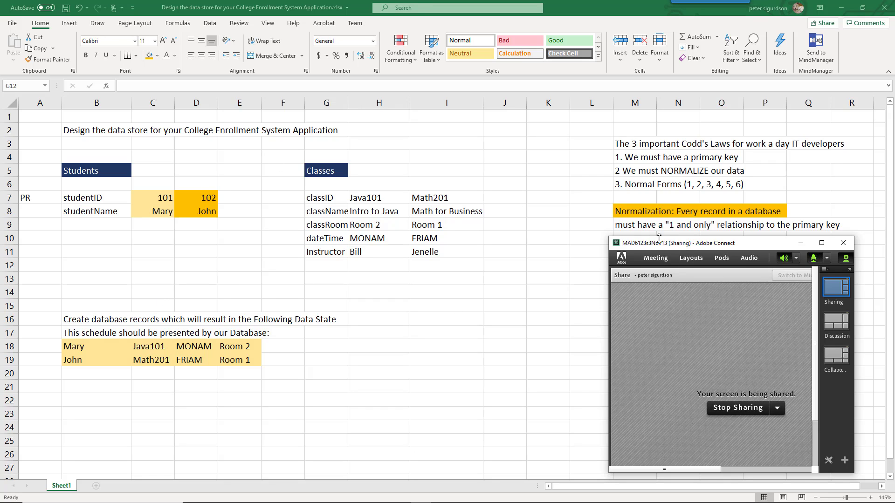
pyautogui.moveTo(653, 246); pyautogui.dragTo(709, 417)
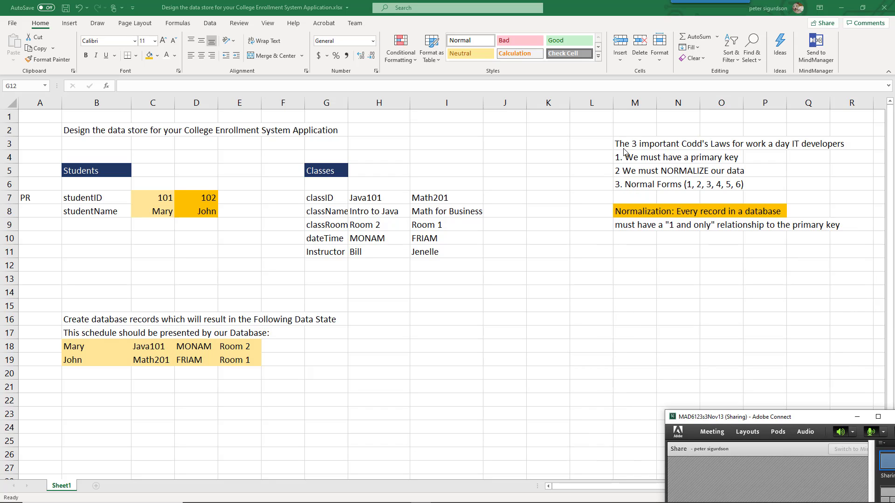
# Move the Codd's Laws and Normalization notes down to start at M16, and the Classes table across to start at L5.
pyautogui.moveTo(623, 145); pyautogui.dragTo(834, 235)
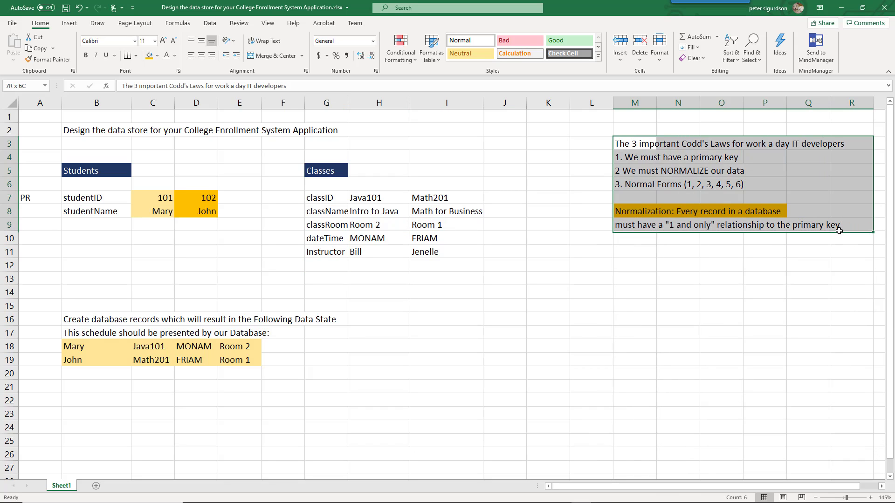
pyautogui.moveTo(642, 232); pyautogui.dragTo(646, 402)
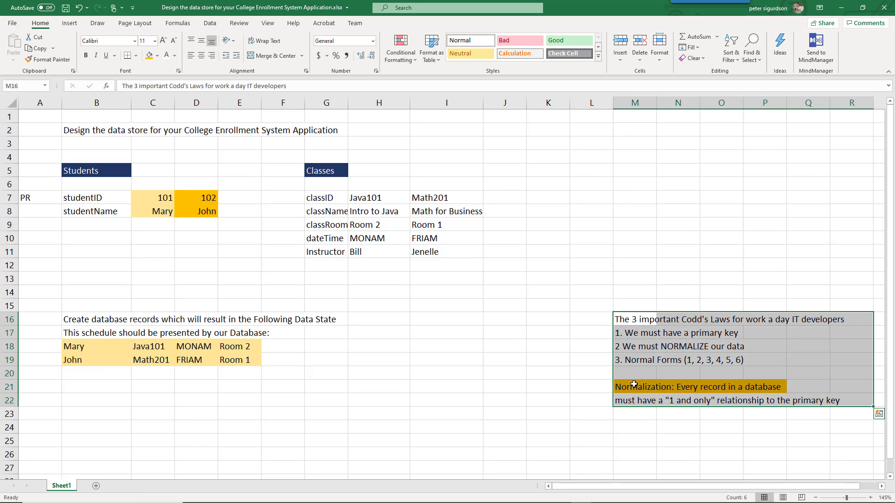
pyautogui.moveTo(321, 167); pyautogui.dragTo(643, 250)
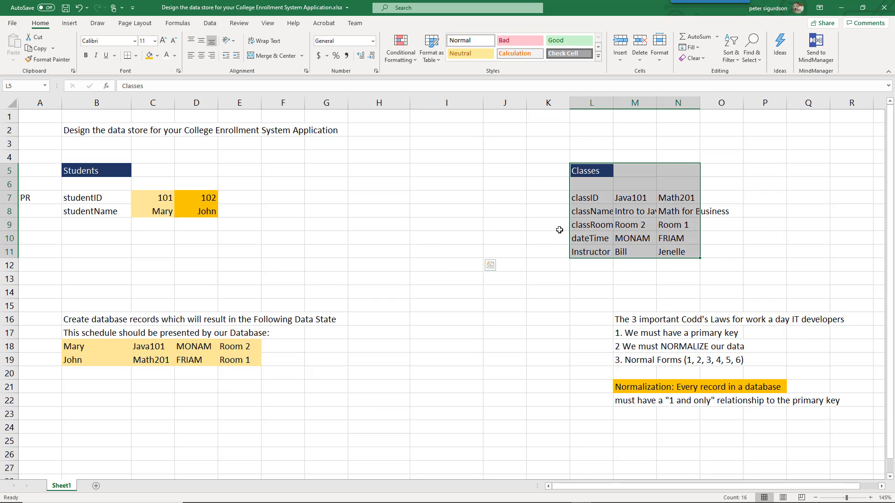
# Add the table heading Enrollments in F5, between the Students and Classes tables.
pyautogui.click(285, 173)
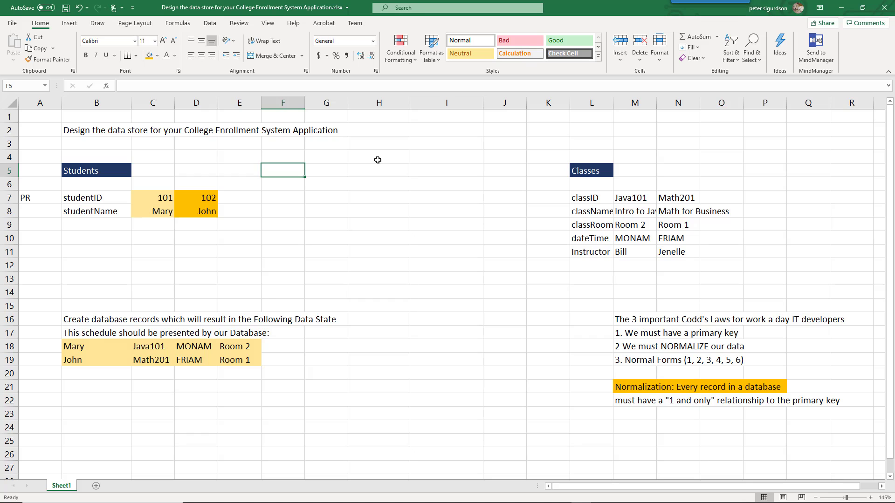
pyautogui.write('Ernoll')
pyautogui.press('BackSpace')
pyautogui.press('BackSpace')
pyautogui.press('BackSpace')
pyautogui.press('BackSpace')
pyautogui.press('BackSpace')
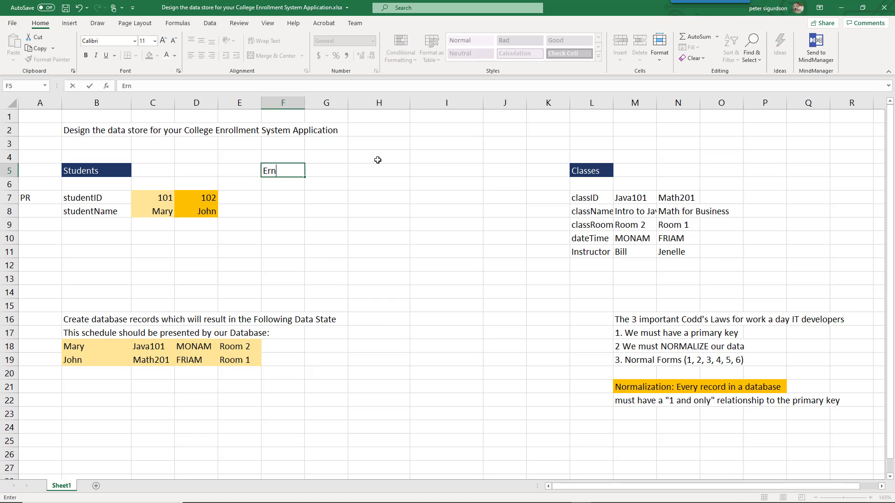
pyautogui.write('nrollments')
pyautogui.press('Return')
pyautogui.press('Return')
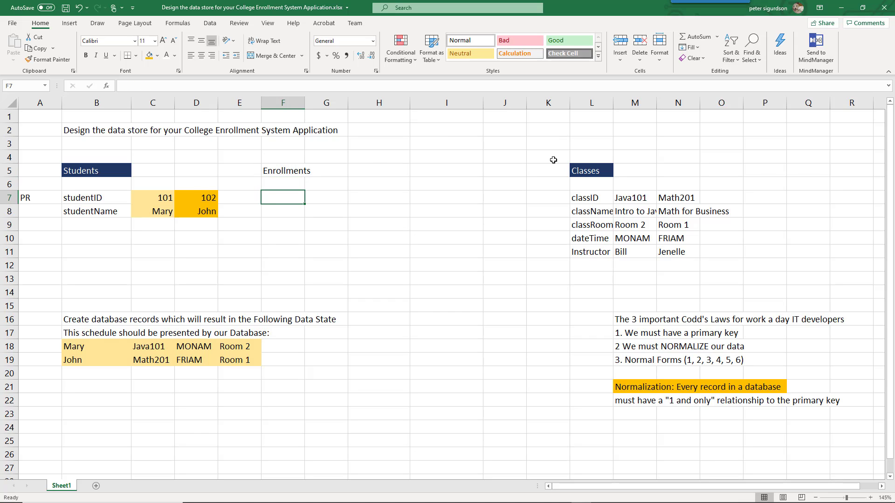
# Copy the dark blue formatting of the Students heading onto the Enrollments heading across F5:G5.
pyautogui.click(103, 171)
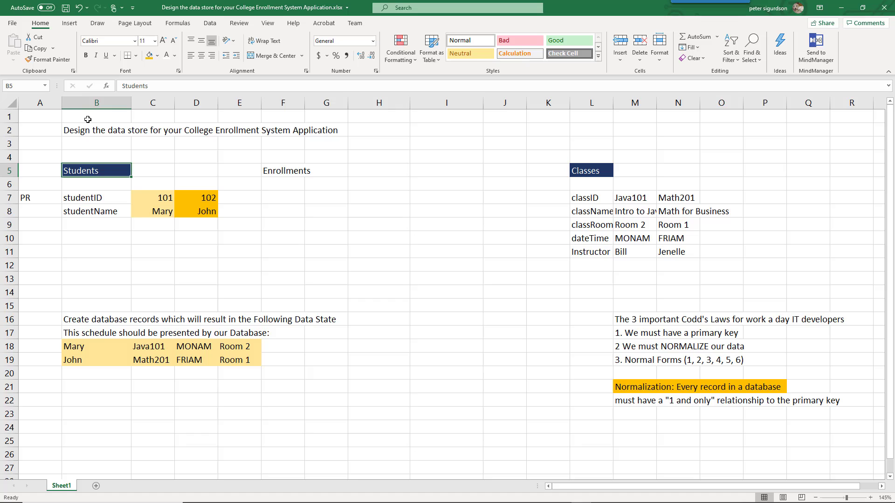
pyautogui.click(48, 59)
pyautogui.click(282, 178)
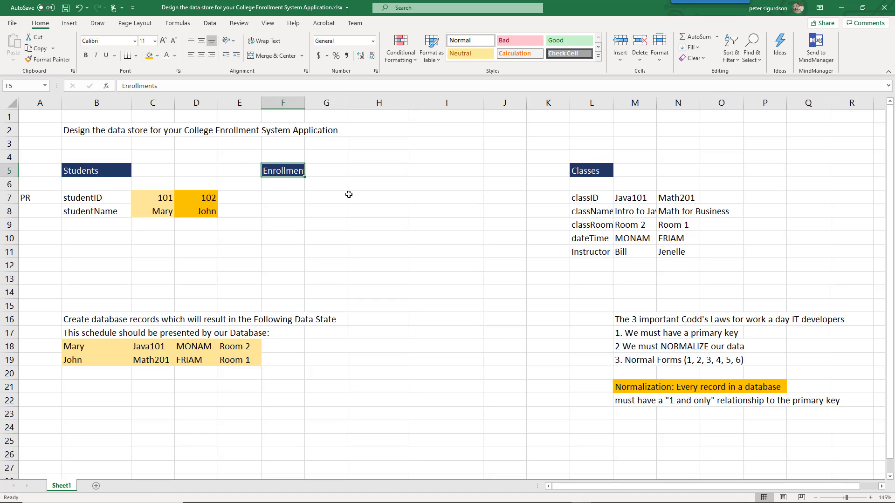
pyautogui.click(88, 175)
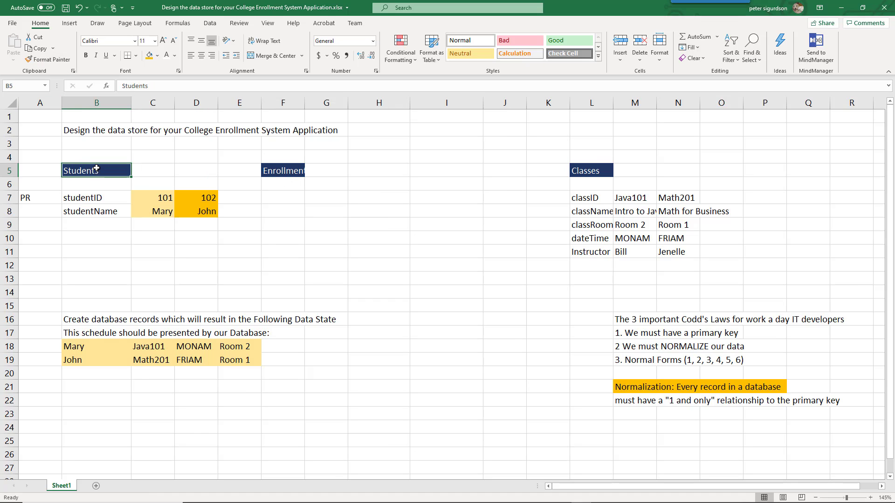
pyautogui.click(40, 61)
pyautogui.moveTo(279, 170); pyautogui.dragTo(343, 170)
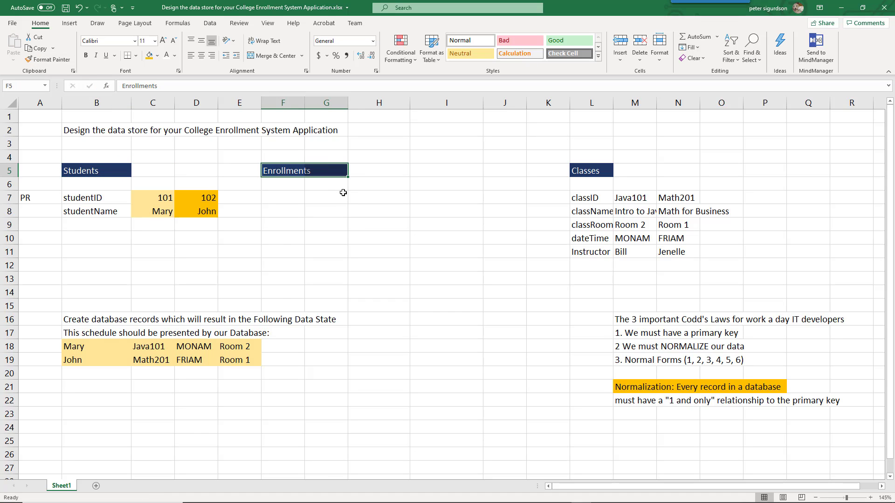
# Read the class chat in the maximized Adobe Connect window, and minimize it to return to the worksheet.
pyautogui.hotkey('alt', 'Tab')
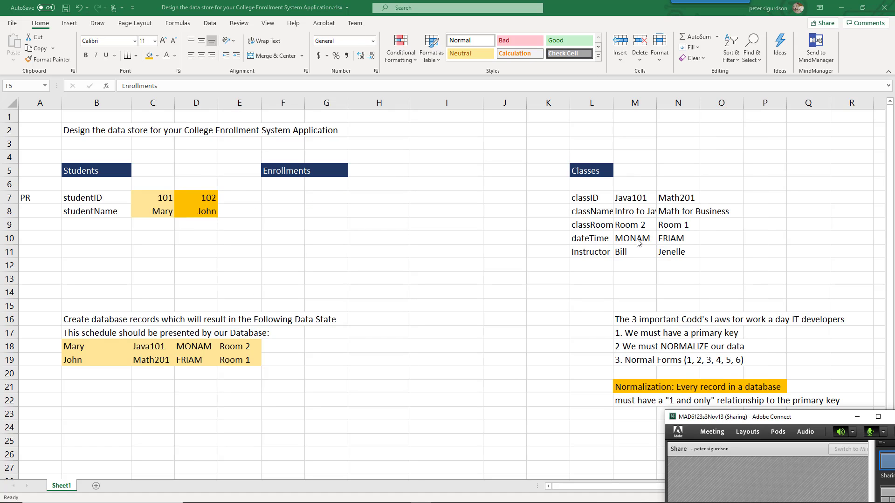
pyautogui.moveTo(815, 416); pyautogui.dragTo(559, 271)
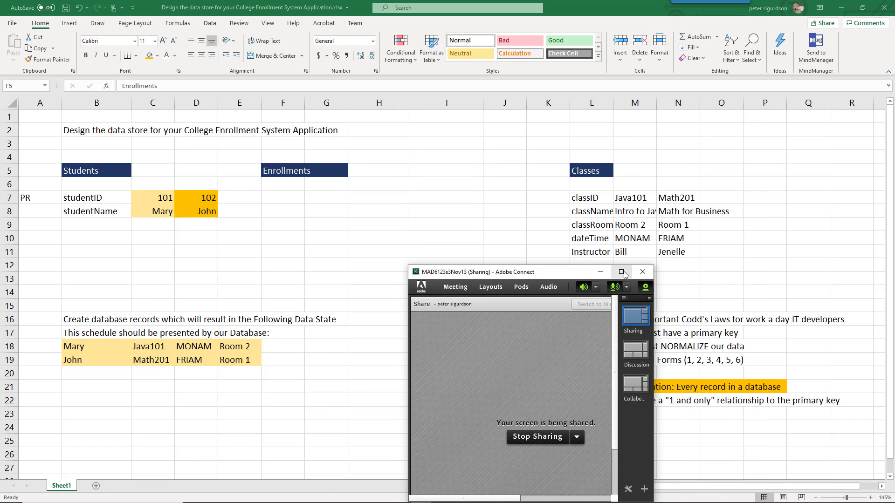
pyautogui.click(621, 271)
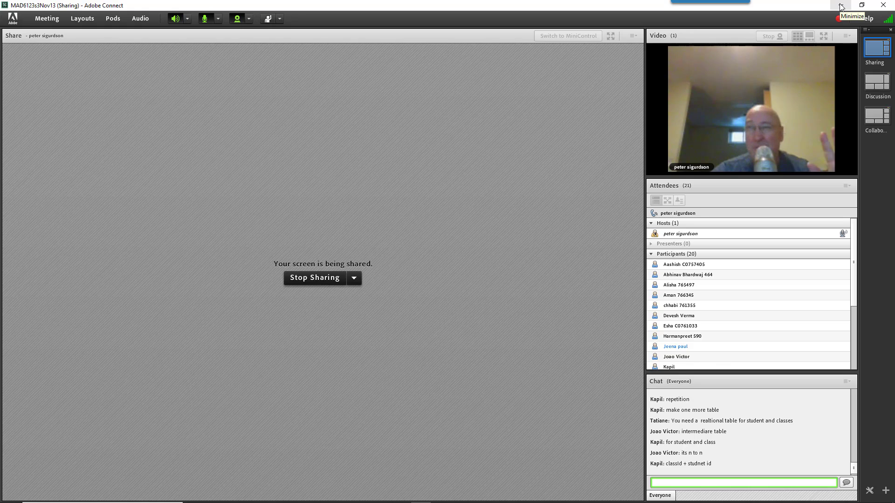
pyautogui.click(840, 6)
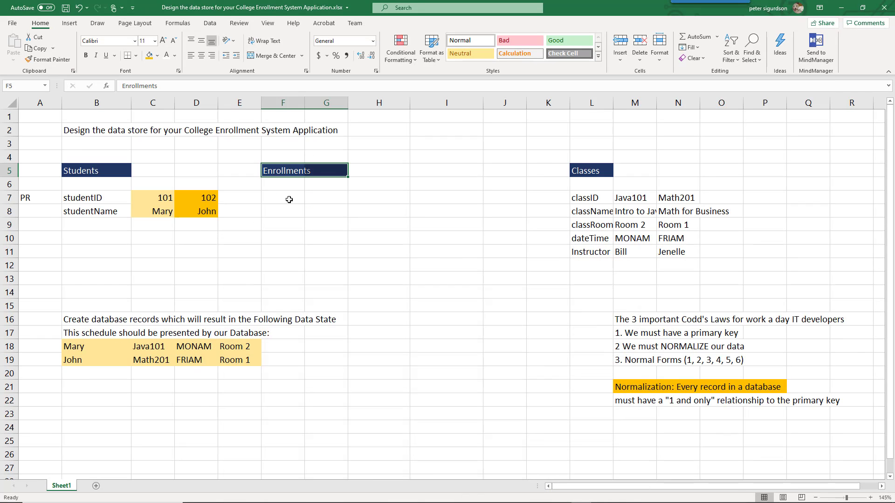
# Enter the field name enrollmentID in F7 as the key of the Enrollments table.
pyautogui.click(289, 200)
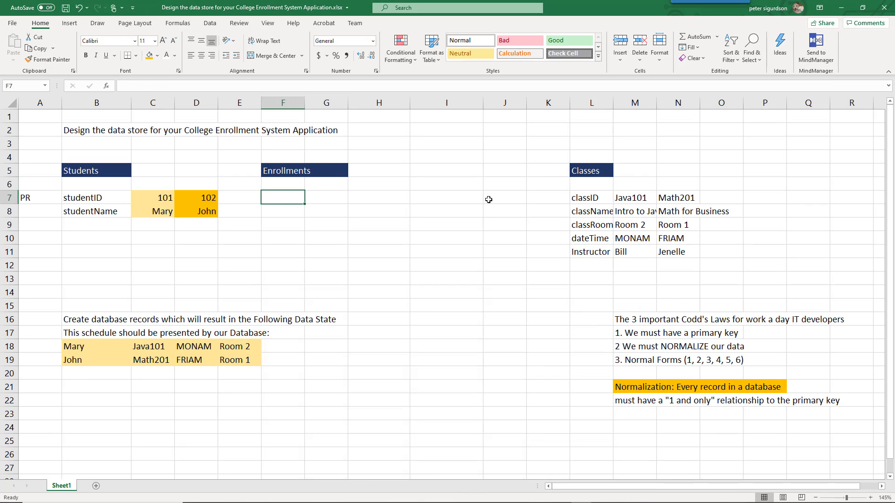
pyautogui.write('enro')
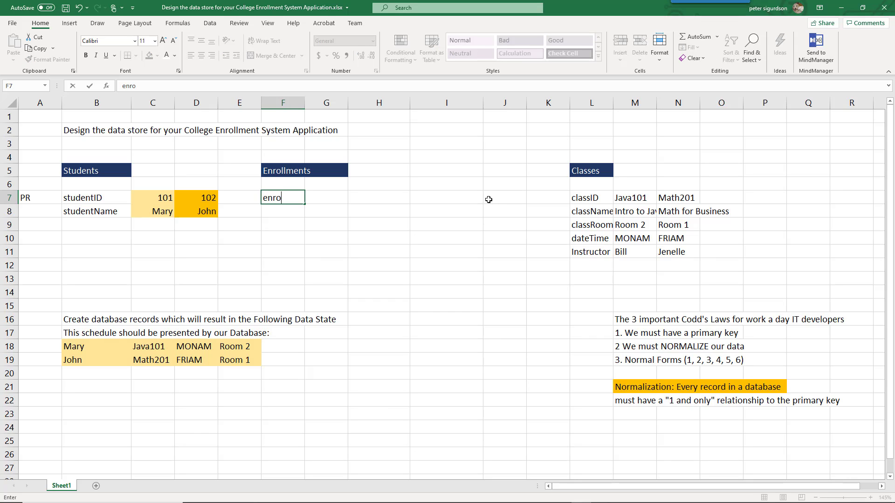
pyautogui.write('llmentID')
# Fill the title row B2:H2 with the standard light green color.
pyautogui.moveTo(80, 130); pyautogui.dragTo(375, 128)
pyautogui.click(157, 55)
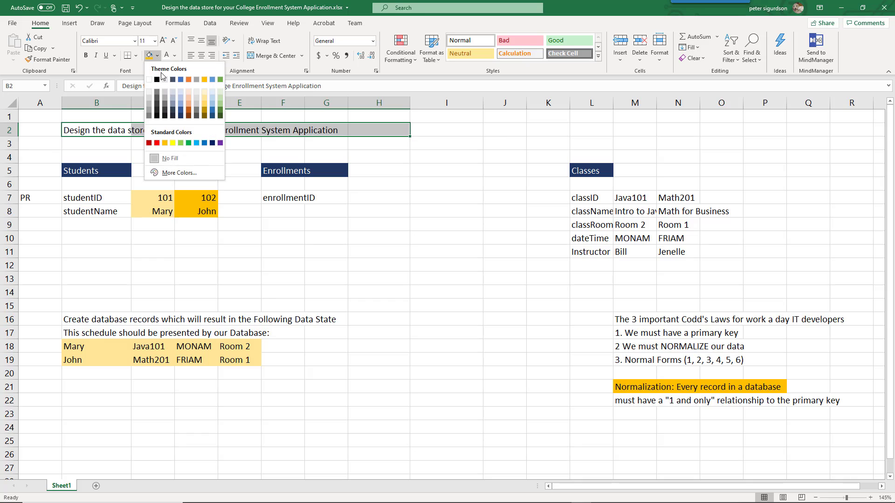
pyautogui.click(180, 143)
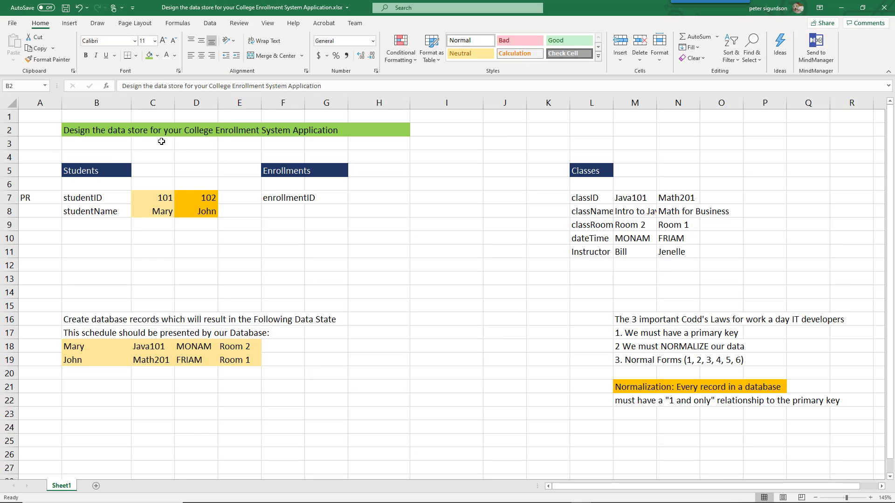
# Label the Students table MODEL in B4, and copy that label to L4 above the Classes heading.
pyautogui.click(112, 154)
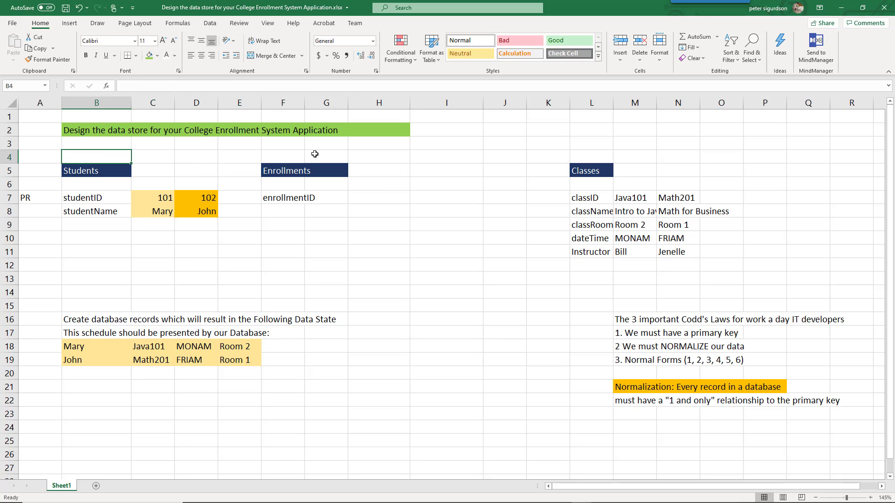
pyautogui.write('MODEL')
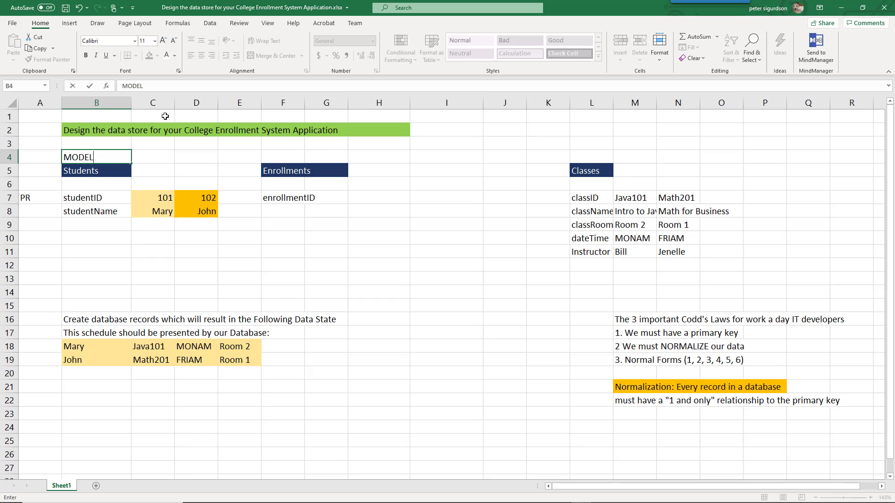
pyautogui.click(32, 154)
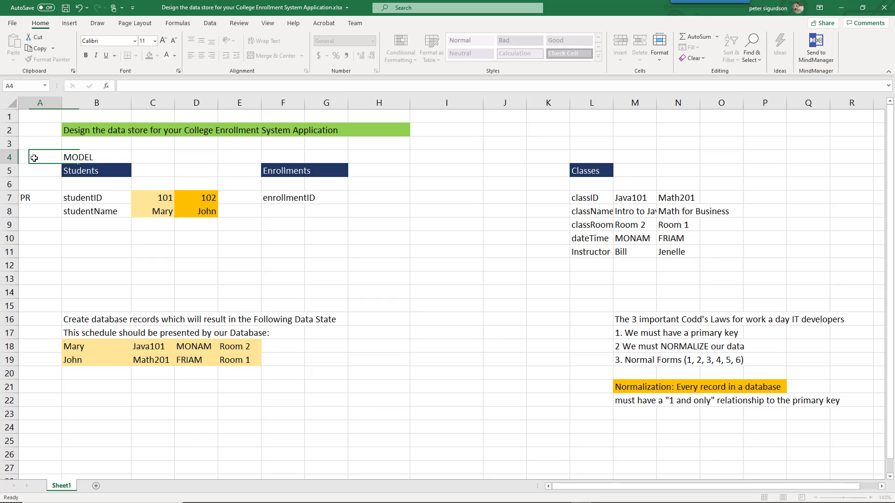
pyautogui.rightClick(90, 159)
pyautogui.click(104, 166)
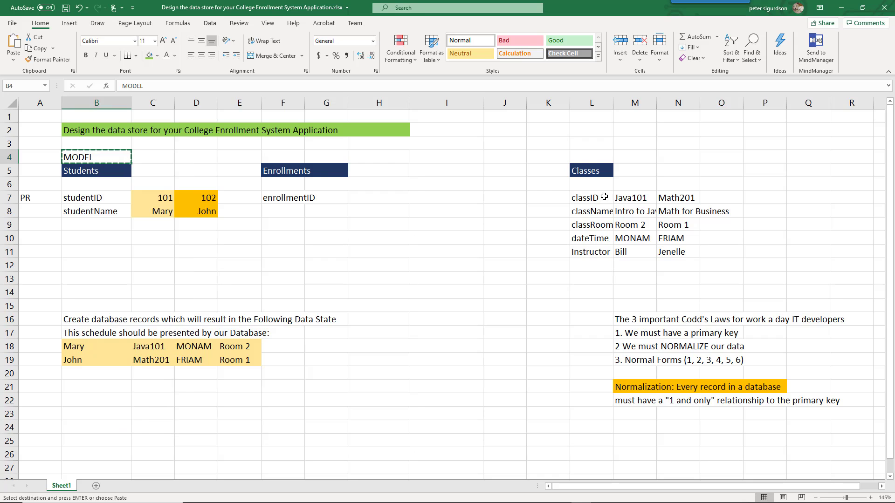
pyautogui.click(595, 158)
pyautogui.rightClick(595, 157)
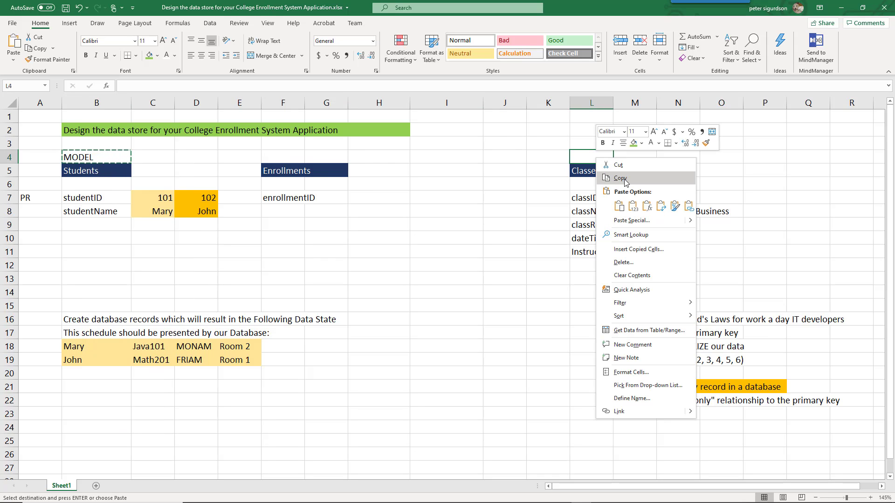
pyautogui.click(624, 205)
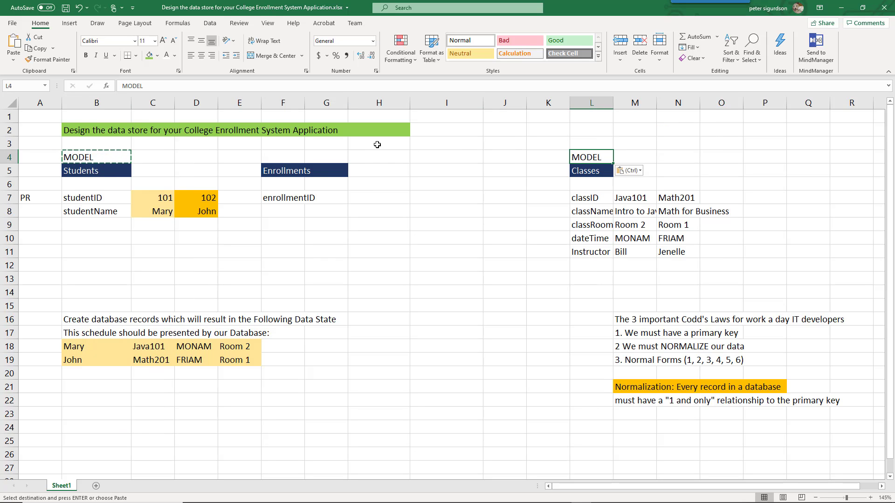
# Label the Enrollments table Relator Tables in F4.
pyautogui.click(284, 156)
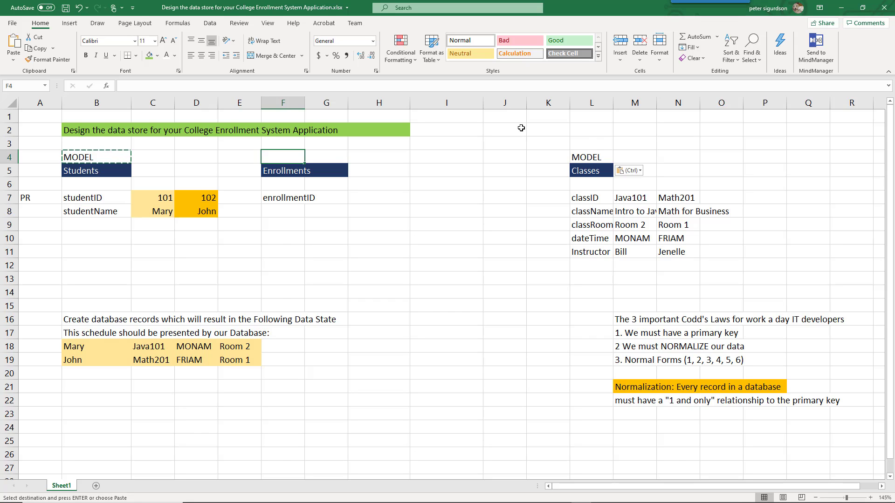
pyautogui.write('E')
pyautogui.press('BackSpace')
pyautogui.press('BackSpace')
pyautogui.write('Re')
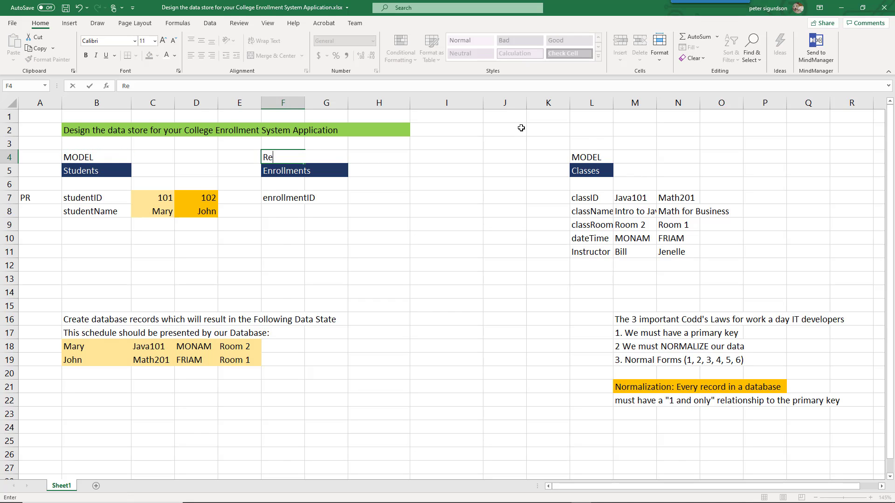
pyautogui.write('a')
pyautogui.press('BackSpace')
pyautogui.write('ltaio')
pyautogui.press('BackSpace')
pyautogui.press('BackSpace')
pyautogui.press('BackSpace')
pyautogui.press('BackSpace')
pyautogui.write('ator Tables')
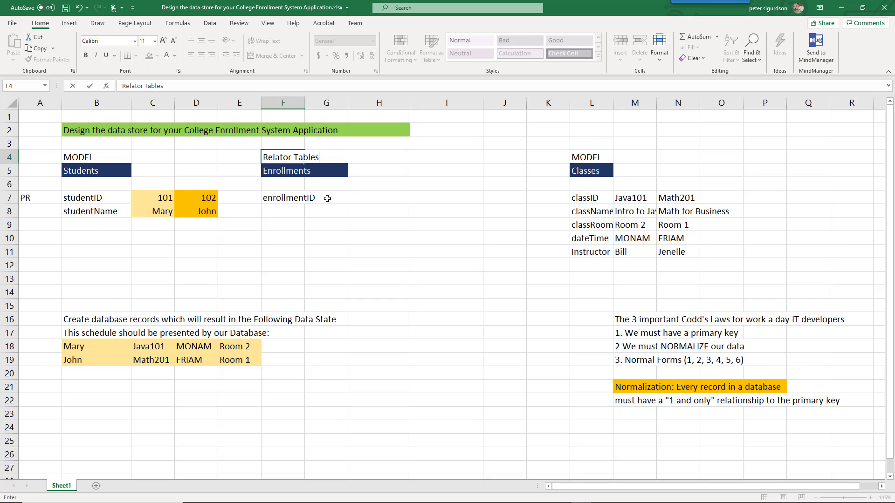
# Widen column F so that the enrollmentID field name fits inside it.
pyautogui.click(303, 101)
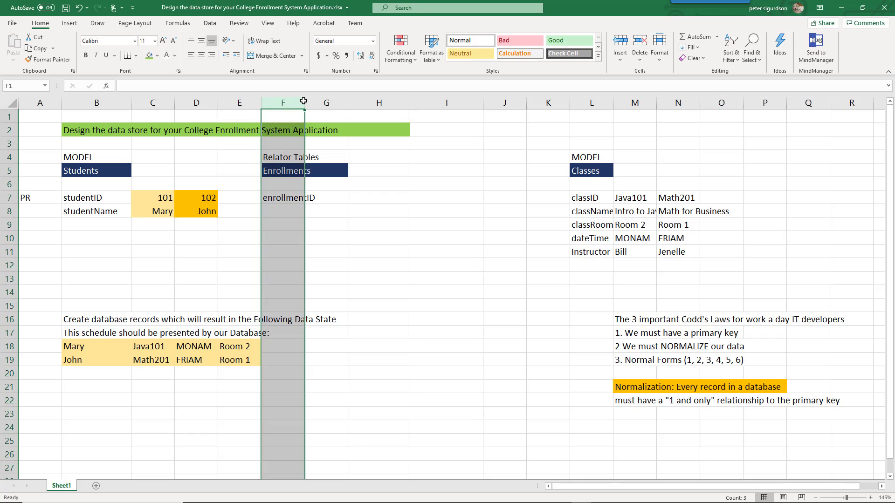
pyautogui.moveTo(303, 101); pyautogui.dragTo(316, 107)
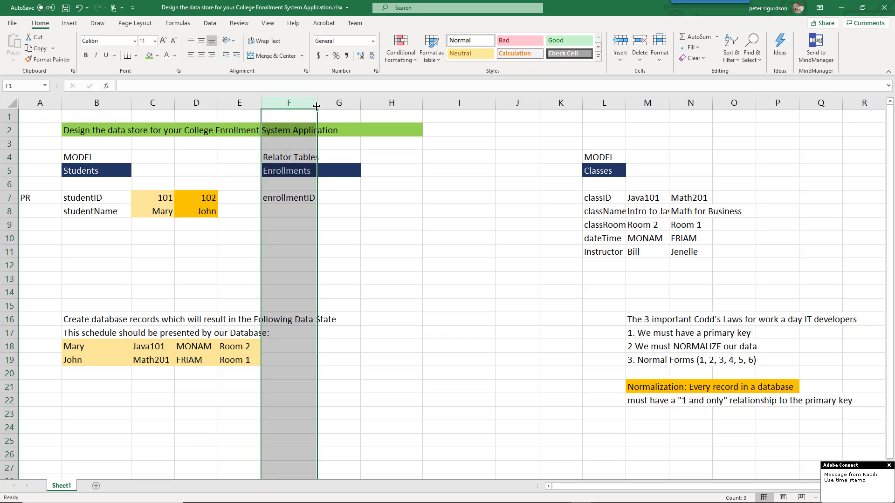
pyautogui.click(344, 216)
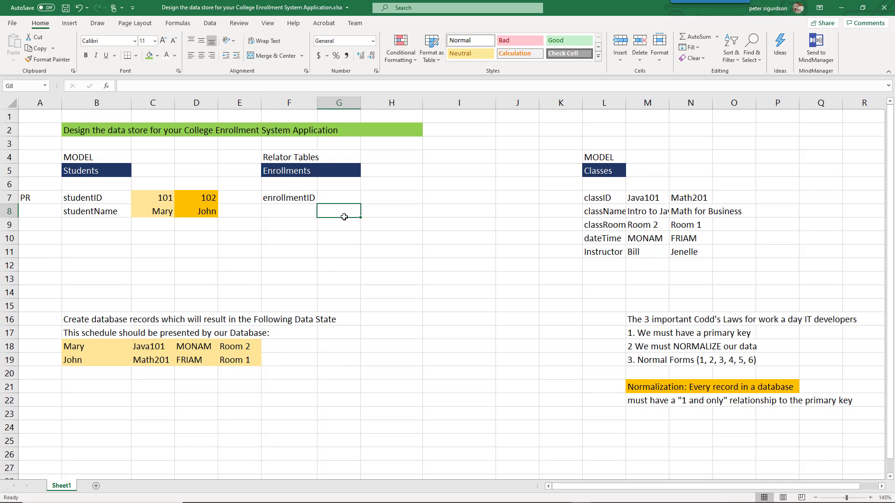
# Add the fields studentID in F8 and classID in F9 below enrollmentID in the Enrollments table.
pyautogui.click(294, 200)
pyautogui.press('Return')
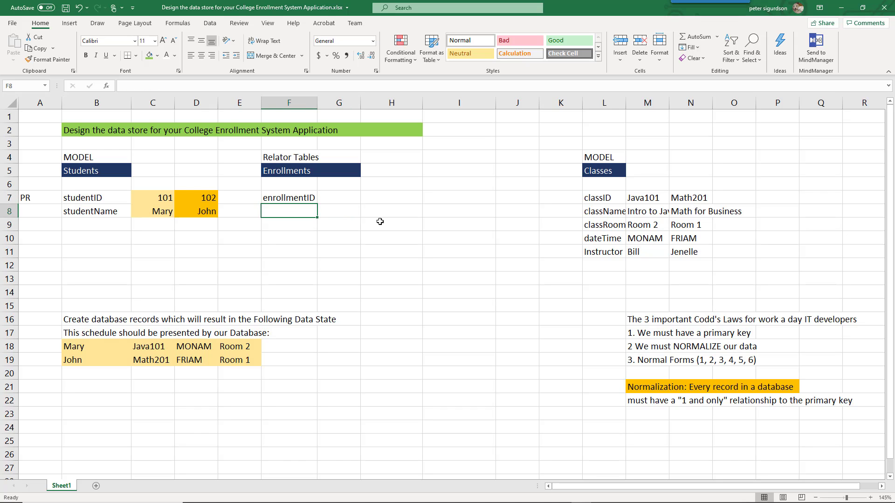
pyautogui.write('student')
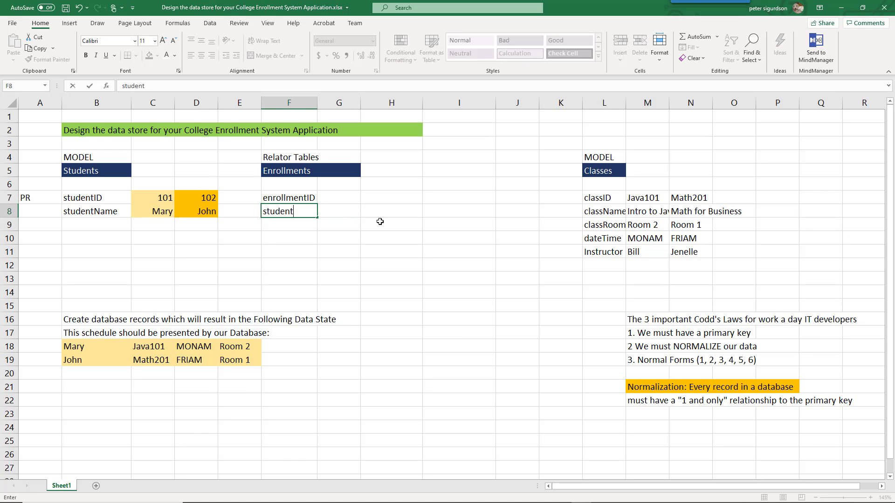
pyautogui.write('ID')
pyautogui.press('Return')
pyautogui.write('classID')
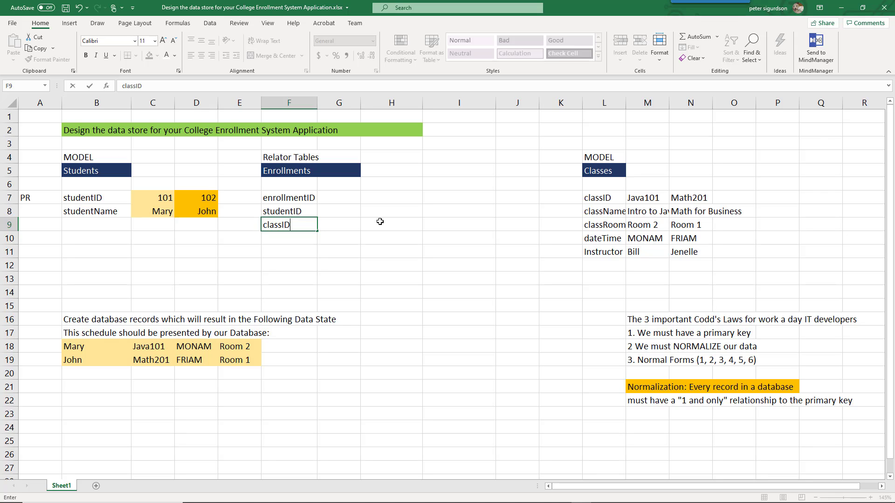
# Enter the first Enrollments record with enrollmentID 1 in G7, studentID 101 in G8 and classID Java101 in G9.
pyautogui.press('Up')
pyautogui.press('Up')
pyautogui.press('Right')
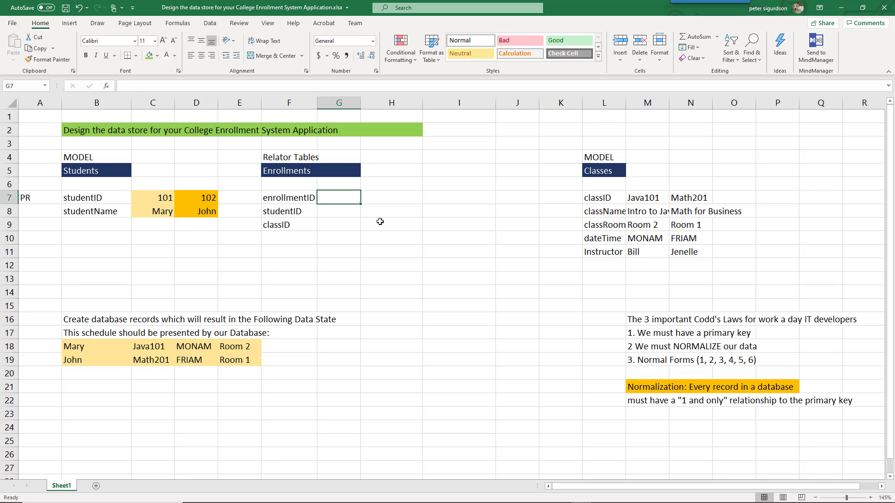
pyautogui.write('1')
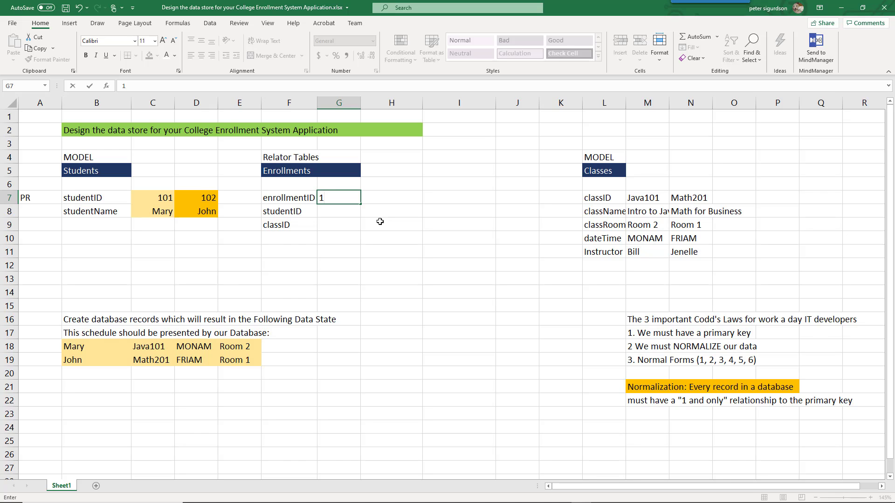
pyautogui.press('Return')
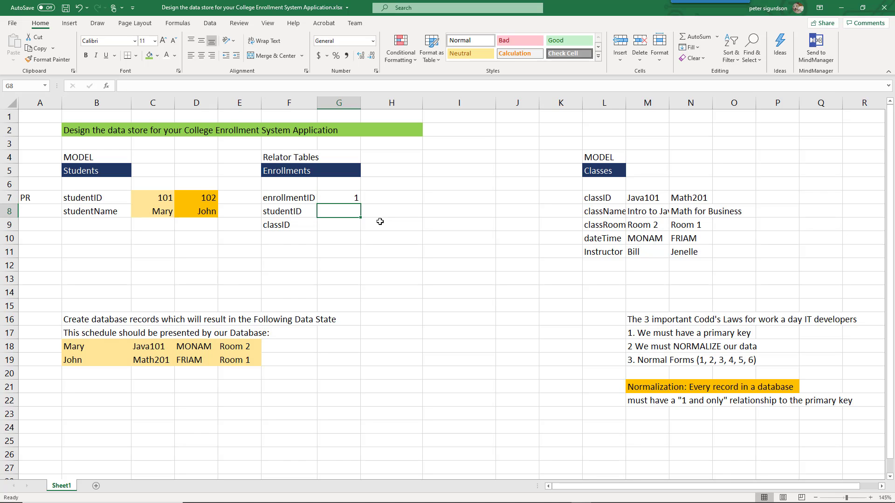
pyautogui.write('101')
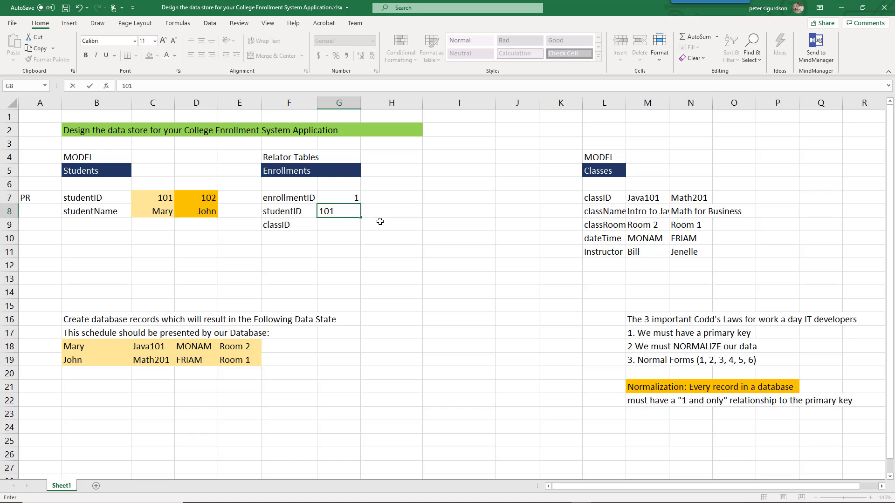
pyautogui.press('Return')
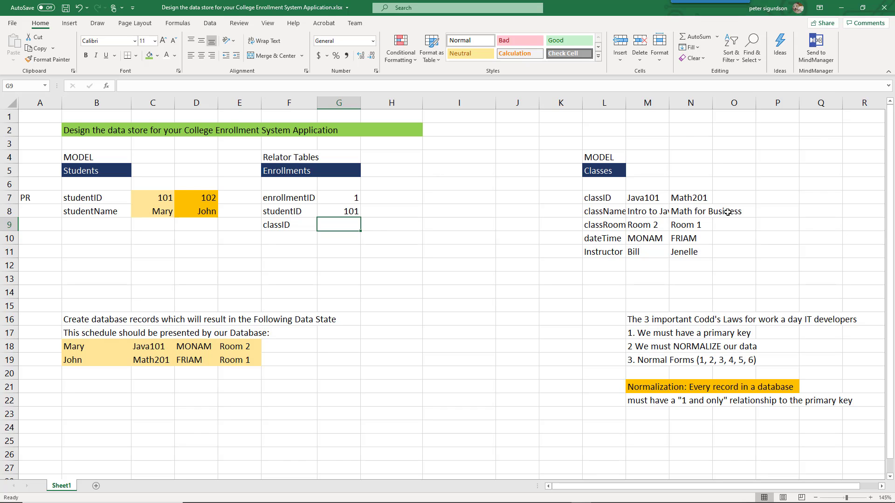
pyautogui.click(652, 198)
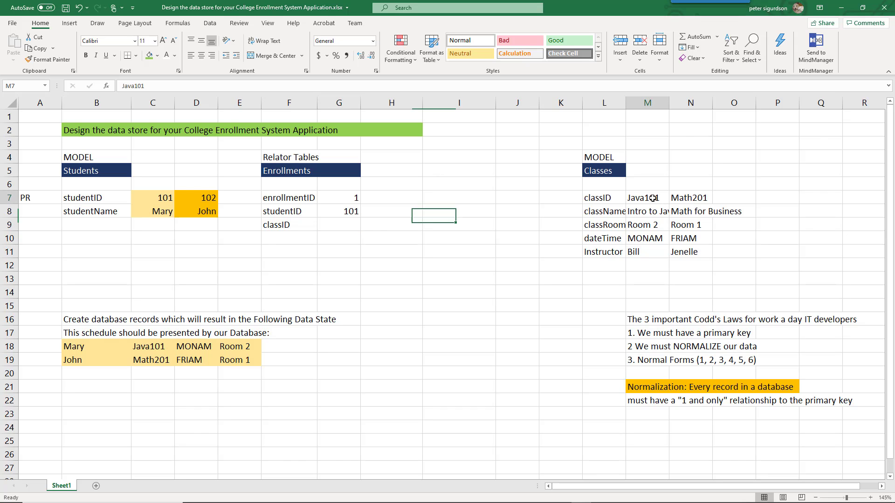
pyautogui.click(338, 223)
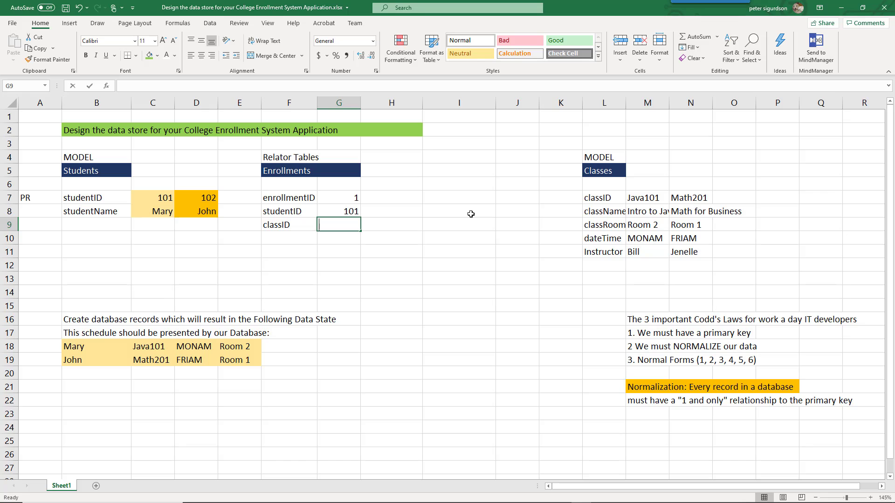
pyautogui.write('Java101')
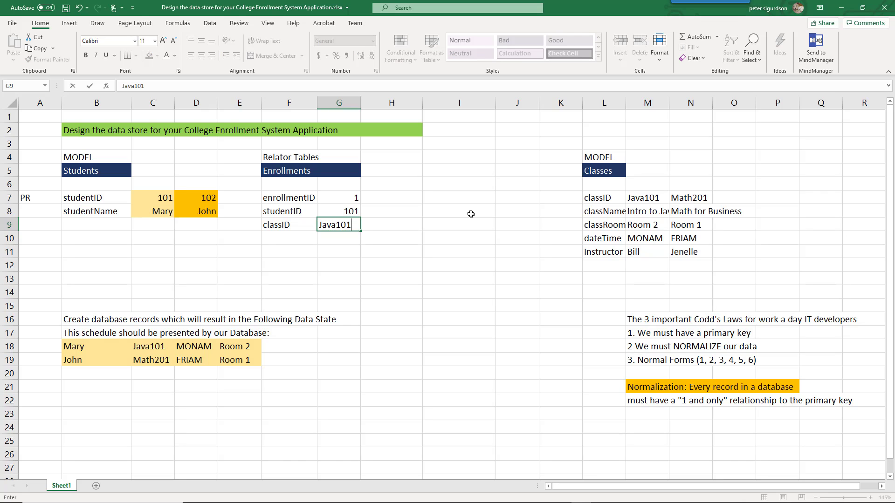
pyautogui.press('Up')
# Right-align the Enrollments record cells G7:H9.
pyautogui.press('Right')
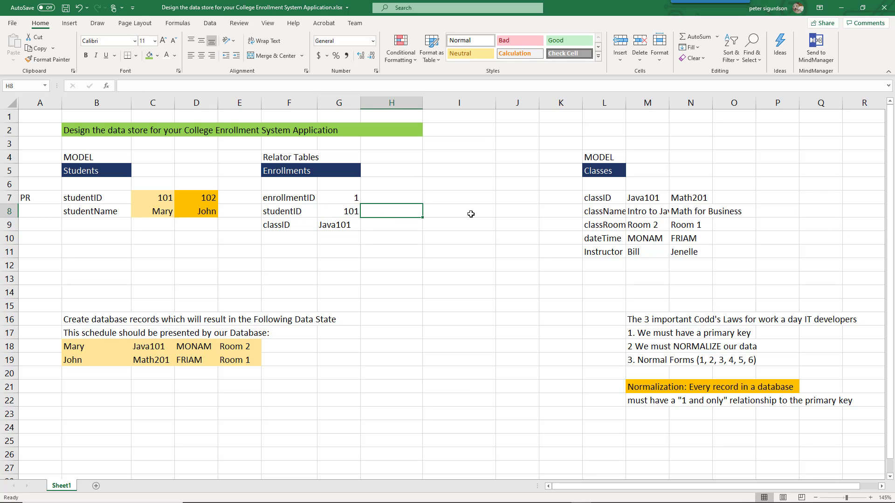
pyautogui.press('Up')
pyautogui.moveTo(330, 195); pyautogui.dragTo(387, 221)
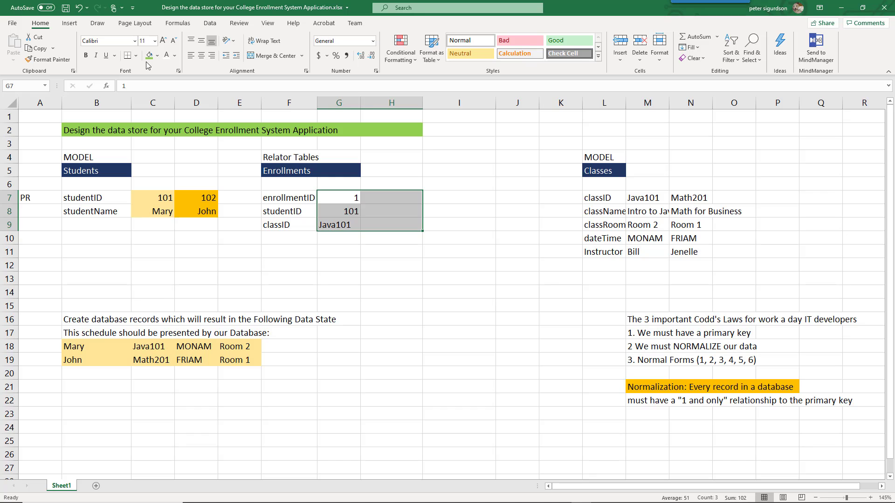
pyautogui.click(212, 56)
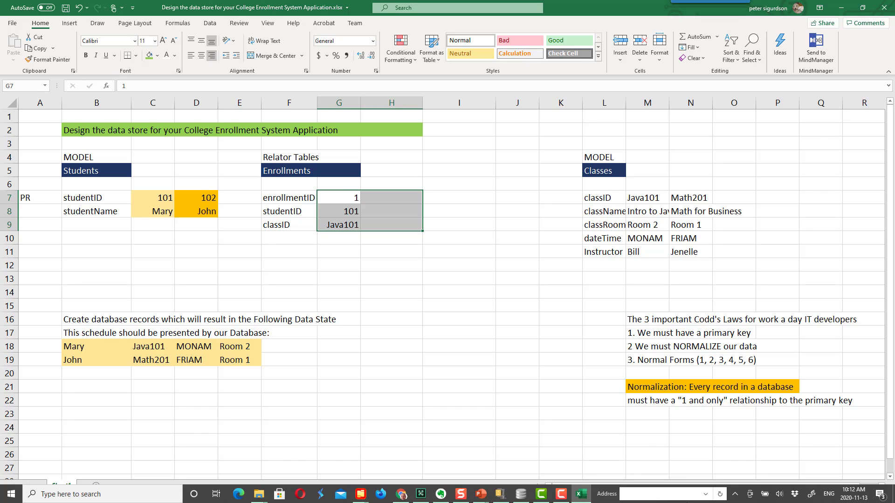
# Enter the second Enrollments record with enrollmentID 2 in H7, studentID 102 in H8 and classID Math201 in H9.
pyautogui.click(376, 197)
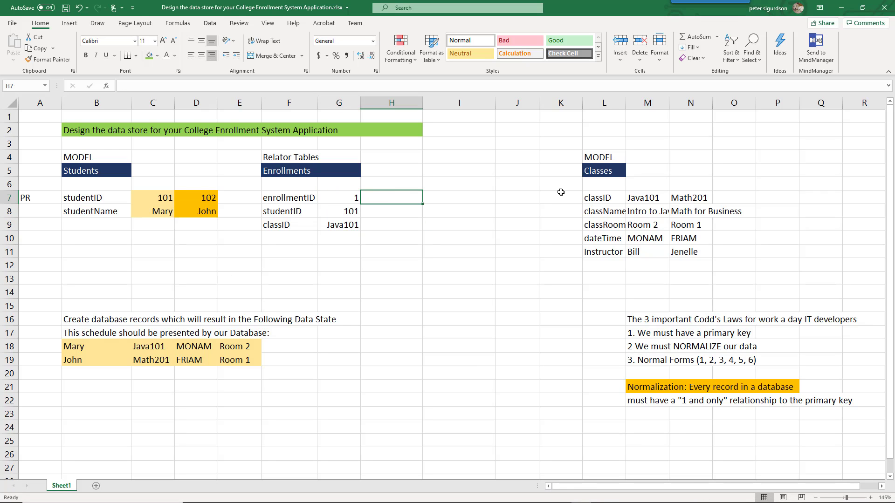
pyautogui.write('2')
pyautogui.press('Return')
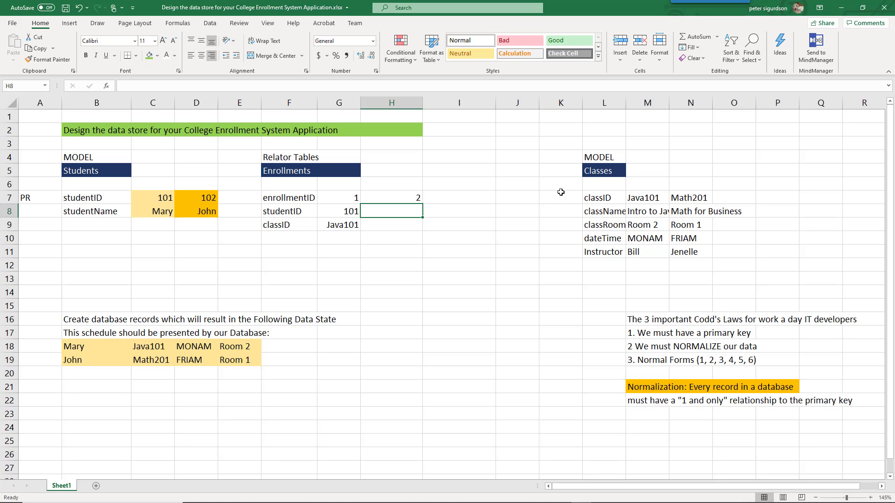
pyautogui.write('102')
pyautogui.press('Return')
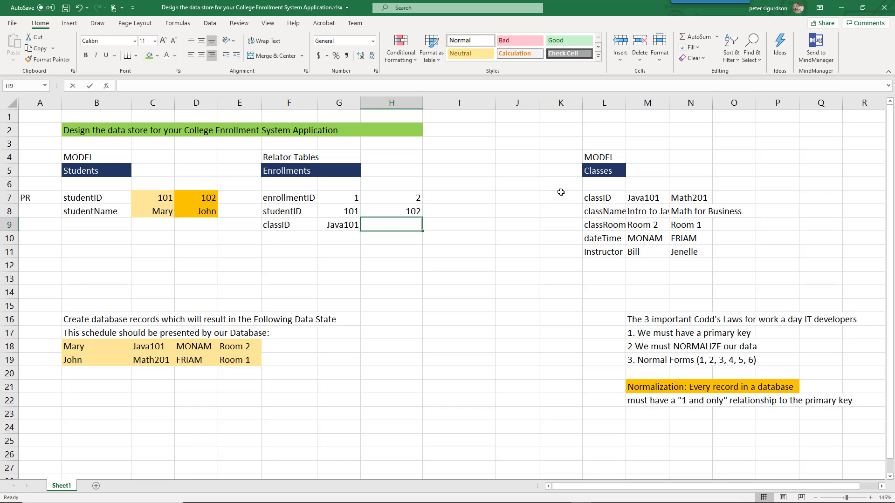
pyautogui.write('Math201')
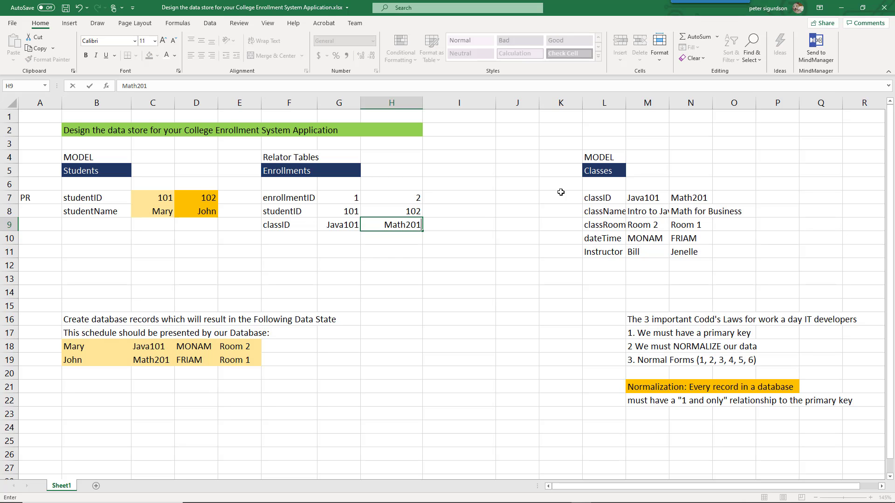
pyautogui.press('Return')
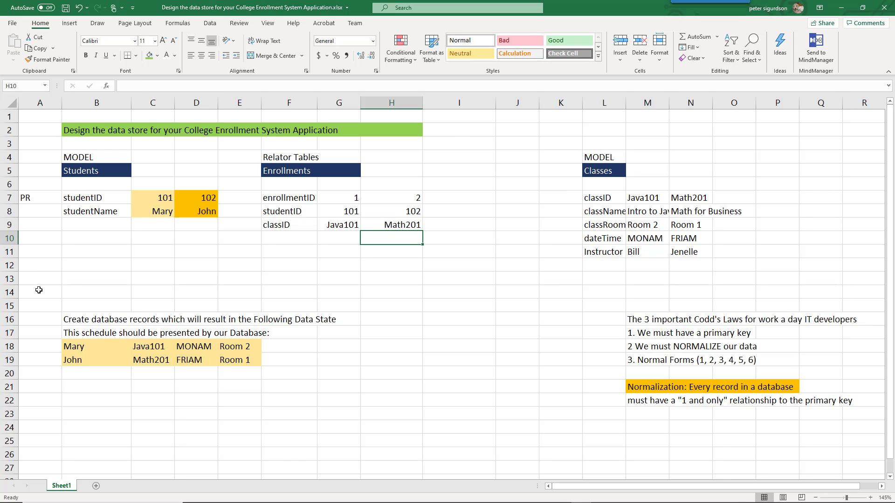
# Move the target schedule block up to start at B12 and the Codd's Laws notes to start at L13, saving the workbook.
pyautogui.moveTo(89, 320); pyautogui.dragTo(312, 321)
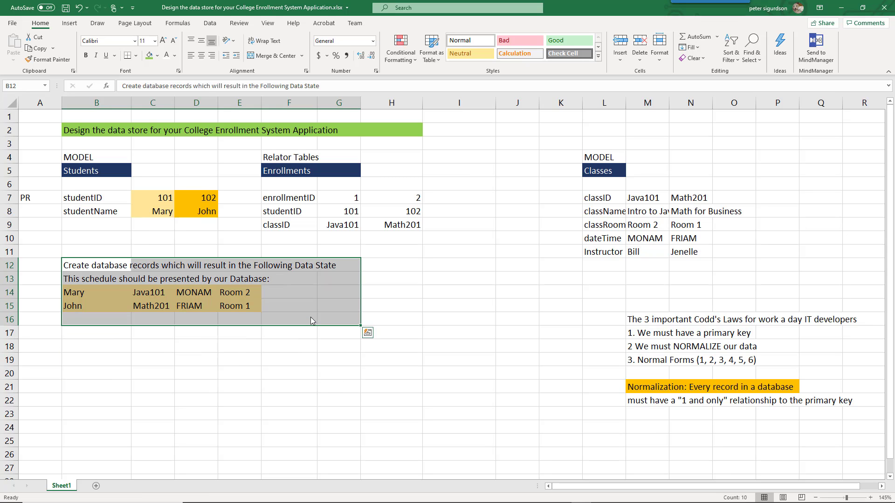
pyautogui.moveTo(628, 318); pyautogui.dragTo(876, 413)
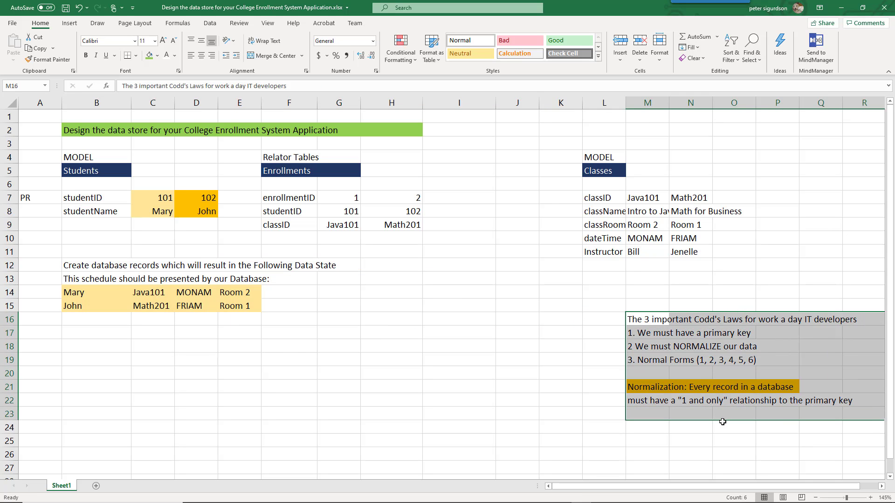
pyautogui.moveTo(722, 422); pyautogui.dragTo(674, 373)
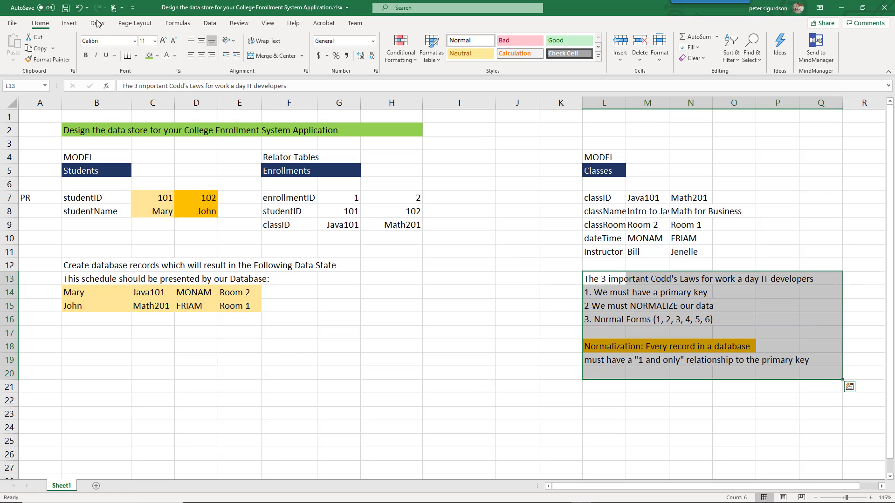
pyautogui.click(66, 8)
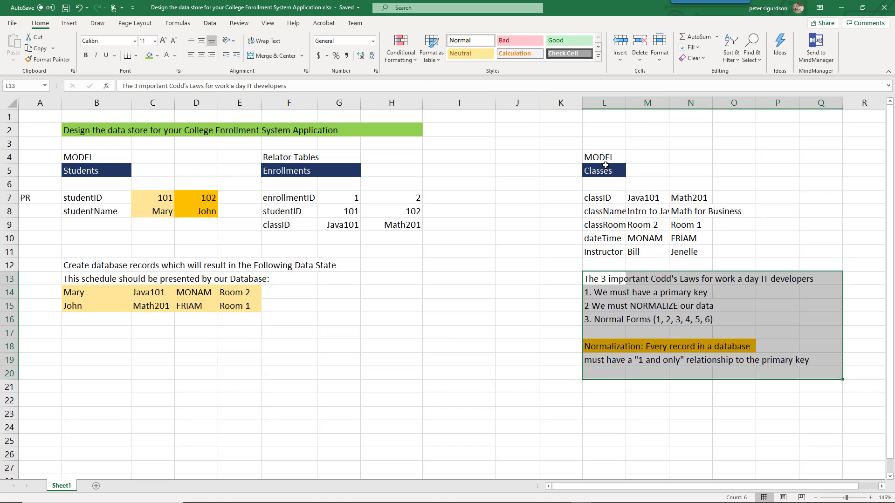
# Move the whole Classes table with its MODEL label closer to Enrollments, starting at J4, and save the workbook.
pyautogui.moveTo(600, 158); pyautogui.dragTo(736, 252)
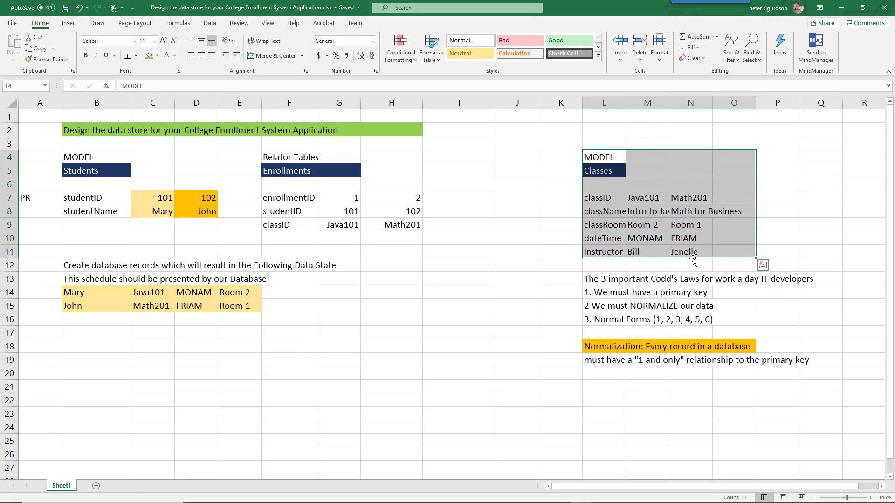
pyautogui.moveTo(676, 260); pyautogui.dragTo(590, 260)
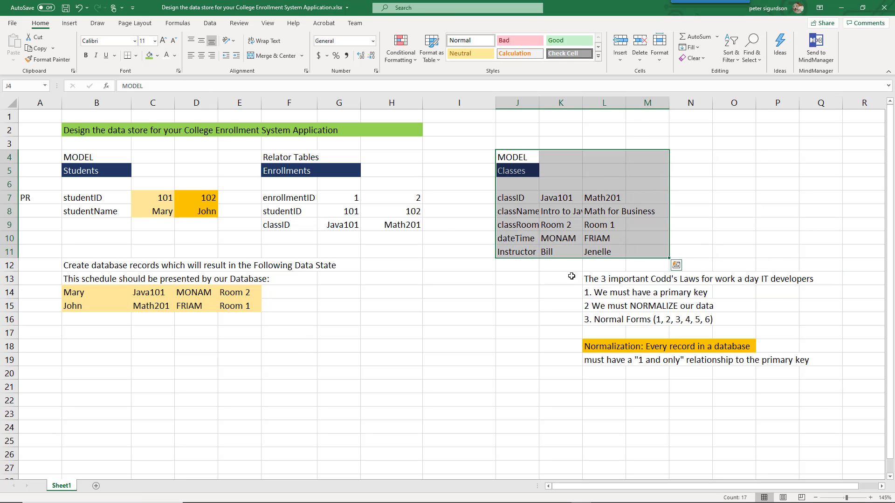
pyautogui.click(63, 9)
# Check the class chat in the Adobe Connect meeting and return to the Excel worksheet.
pyautogui.hotkey('alt', 'Tab')
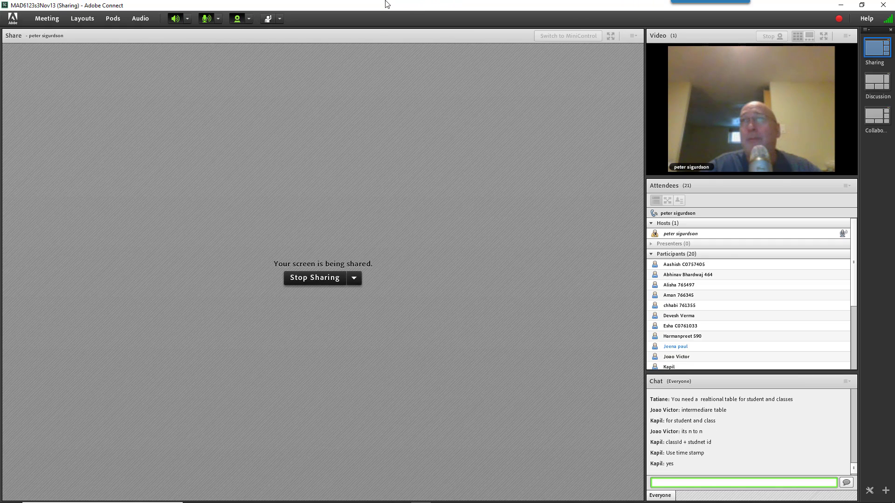
pyautogui.click(842, 8)
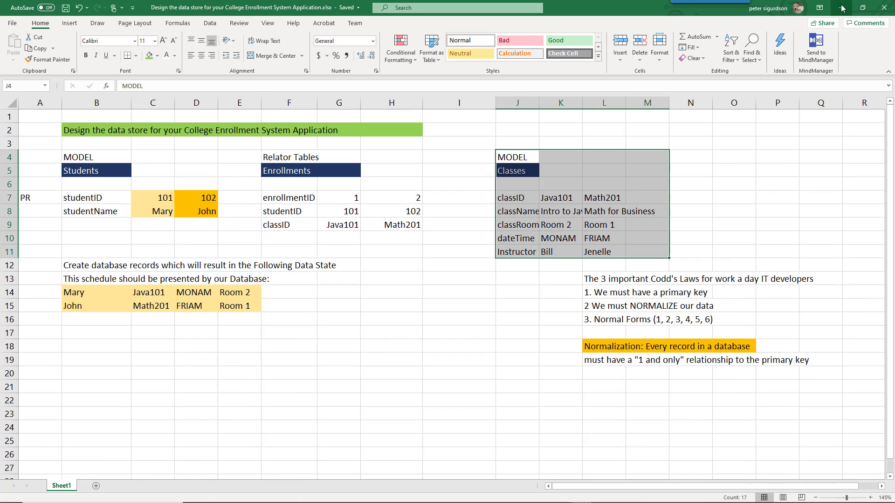
pyautogui.click(512, 309)
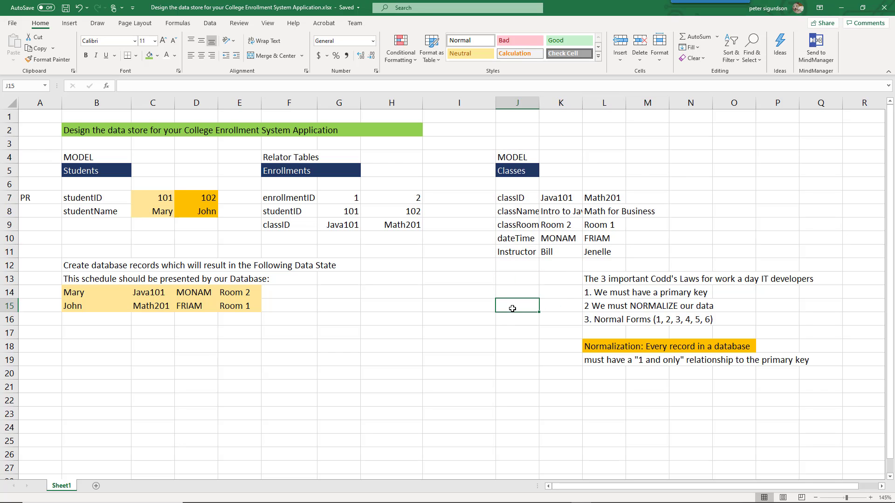
# Switch to DB Browser for SQLite and place its reduced window over the worksheet, leaving the Students table in view.
pyautogui.hotkey('alt', 'Tab')
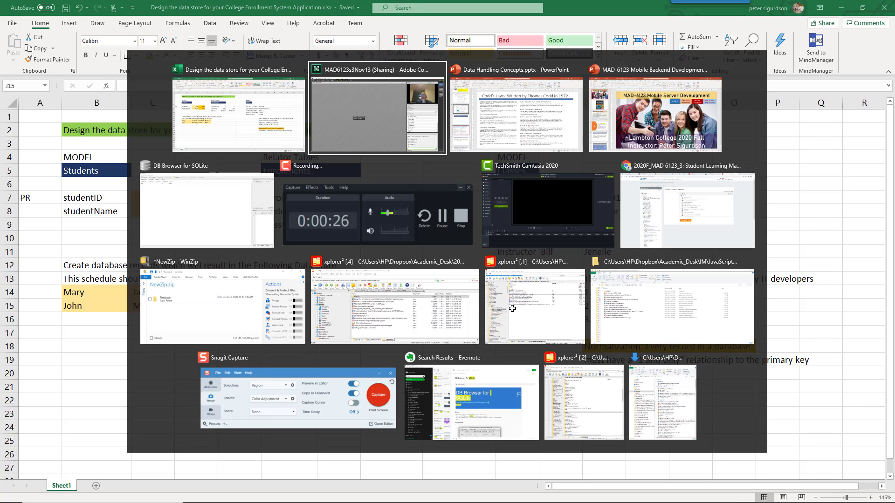
pyautogui.hotkey('alt', 'Tab')
pyautogui.hotkey('alt', 'Tab')
pyautogui.hotkey('alt', 'Tab')
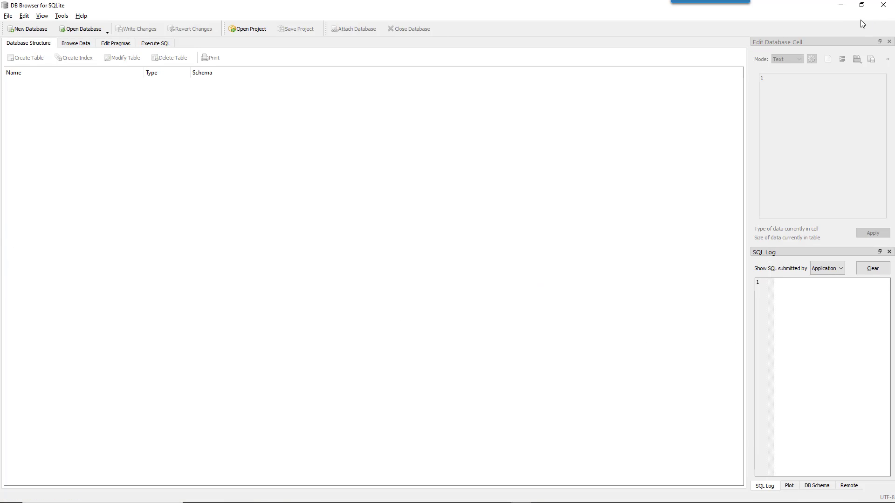
pyautogui.click(862, 5)
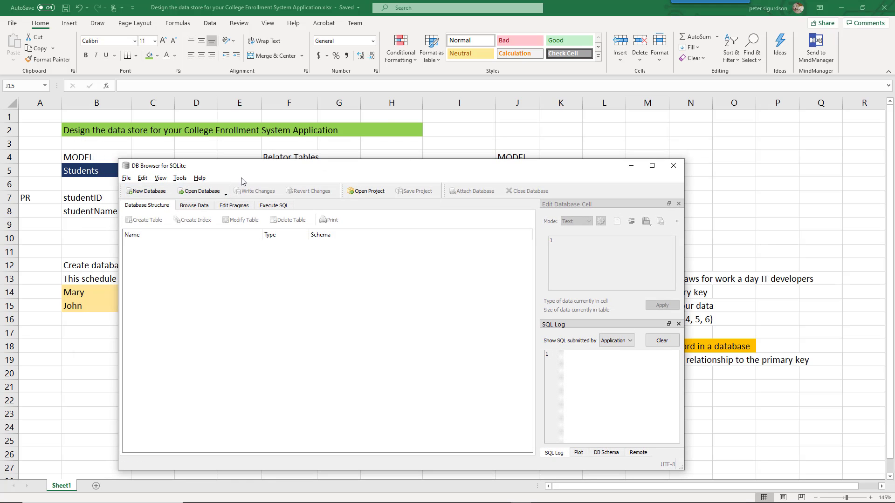
pyautogui.moveTo(298, 155); pyautogui.dragTo(419, 178)
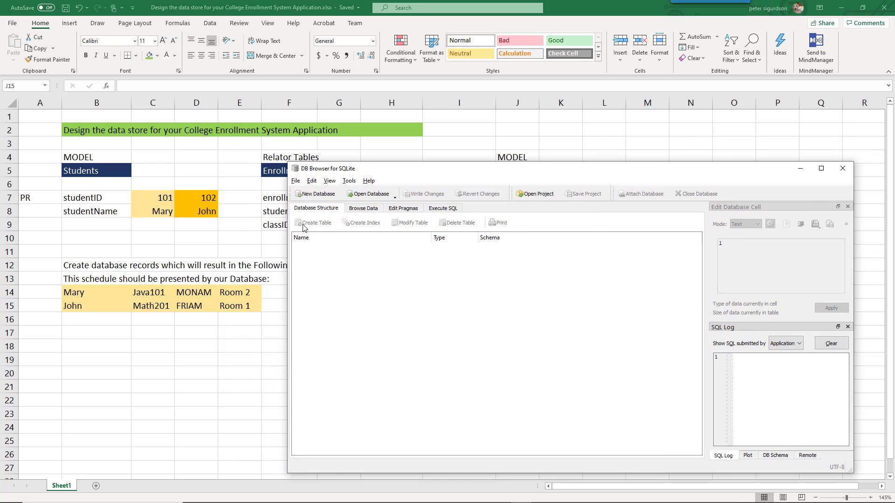
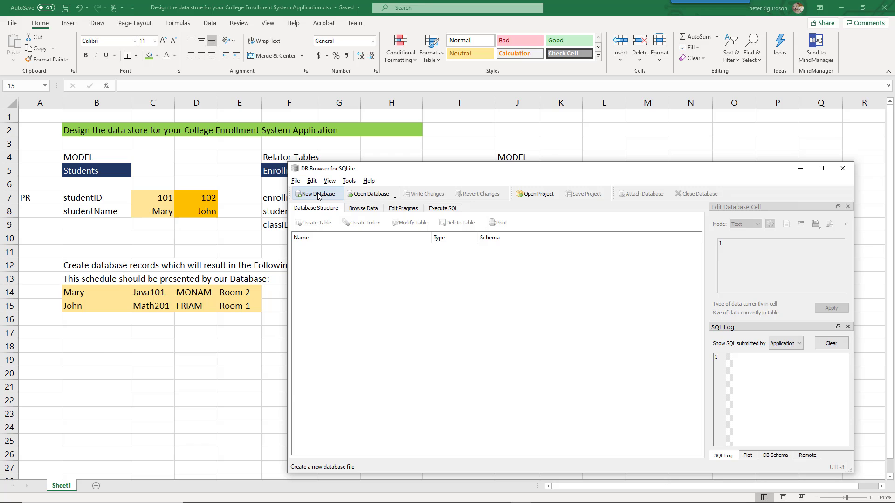
# Start a new database file and open the Academic_Desk folder in Dropbox as its save location.
pyautogui.click(319, 195)
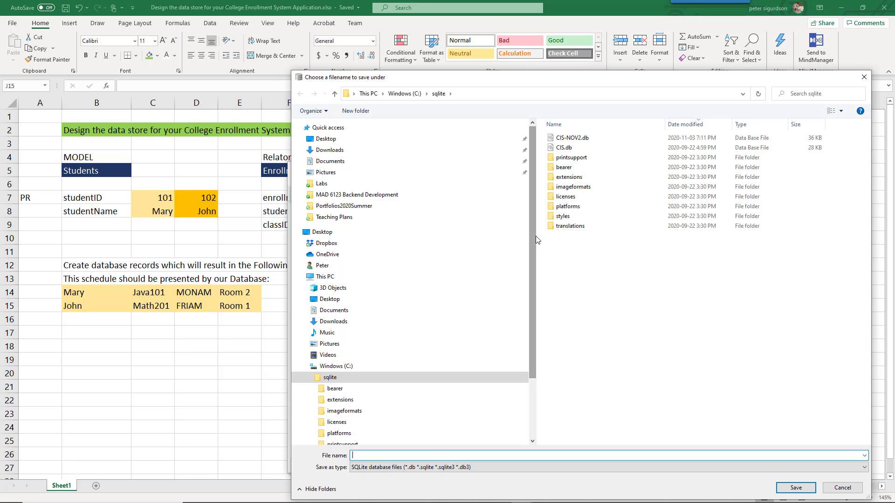
pyautogui.click(324, 245)
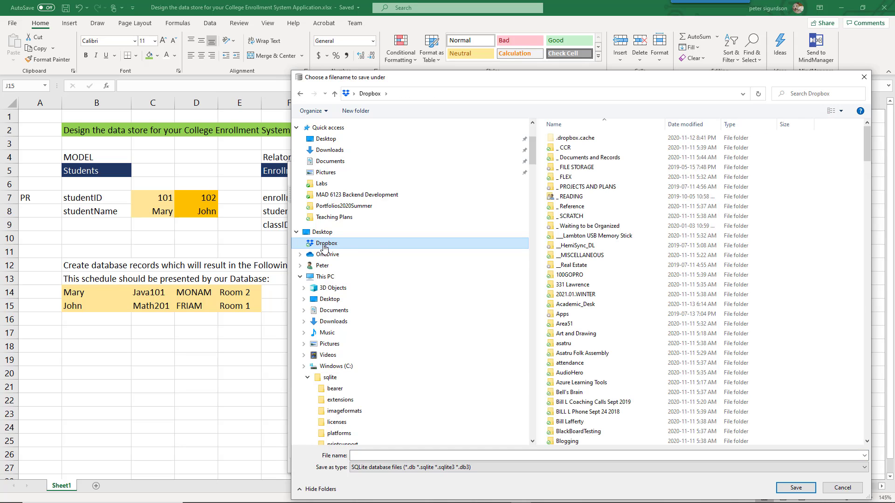
pyautogui.press('Down')
pyautogui.press('Down')
pyautogui.press('Down')
pyautogui.press('Down')
pyautogui.press('Down')
pyautogui.press('Down')
pyautogui.press('Down')
pyautogui.press('Down')
pyautogui.press('Down')
pyautogui.press('Down')
pyautogui.press('Down')
pyautogui.press('Down')
pyautogui.press('Down')
pyautogui.press('Down')
pyautogui.press('Down')
pyautogui.press('Down')
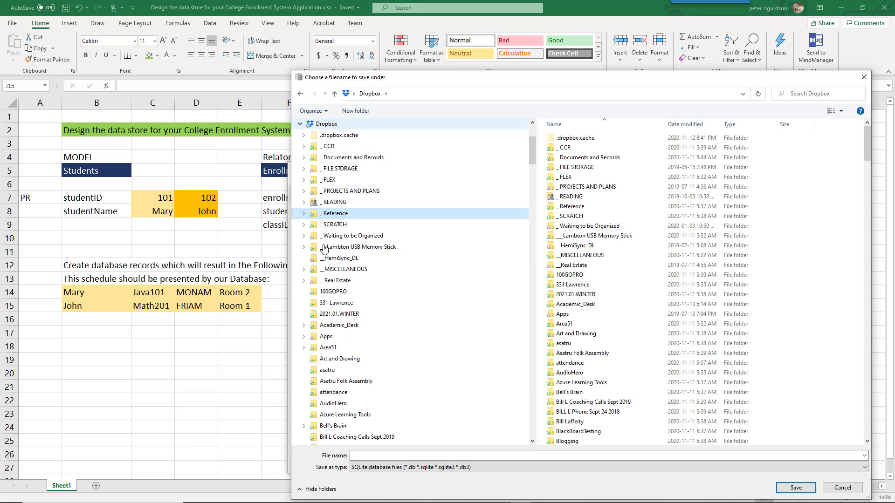
pyautogui.press('Down')
pyautogui.press('Down')
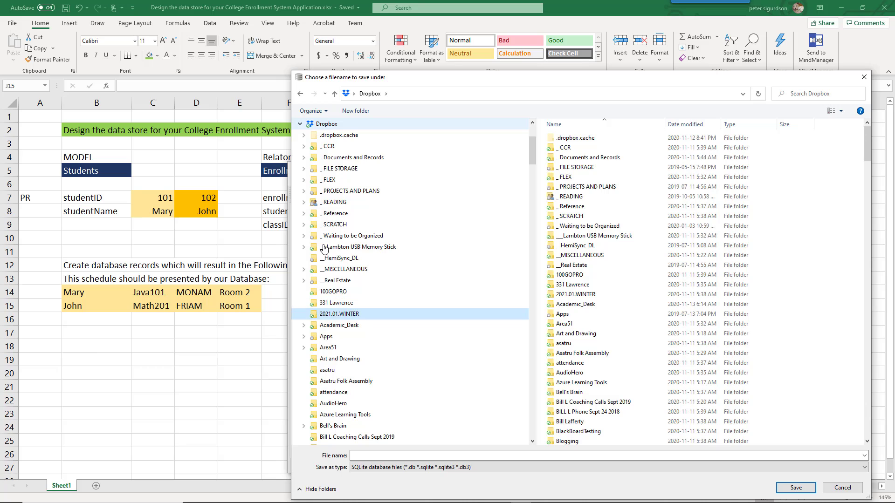
pyautogui.press('Right')
# Expand the 2020.03.FALL folder and its Cestar subfolder in the save location tree.
pyautogui.press('Down')
pyautogui.press('Down')
pyautogui.press('Down')
pyautogui.press('Down')
pyautogui.press('Down')
pyautogui.press('Down')
pyautogui.press('Down')
pyautogui.press('Down')
pyautogui.press('Down')
pyautogui.press('Down')
pyautogui.press('Down')
pyautogui.press('Down')
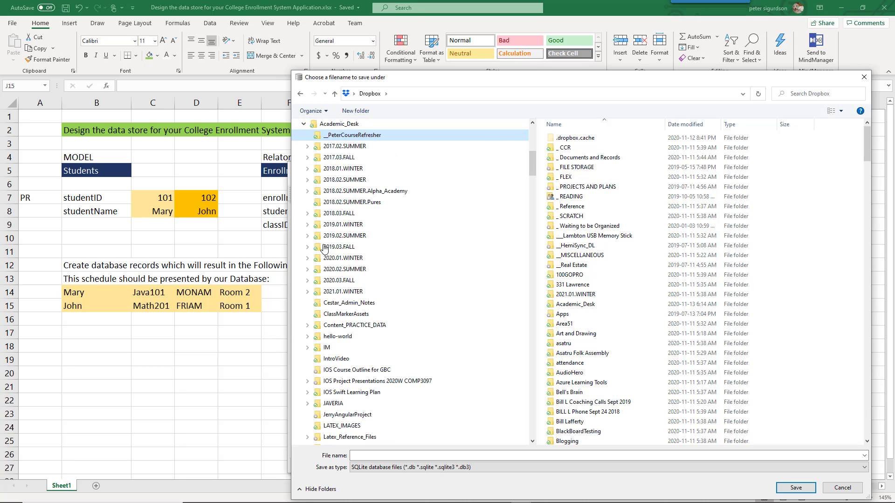
pyautogui.press('Down')
pyautogui.press('Down')
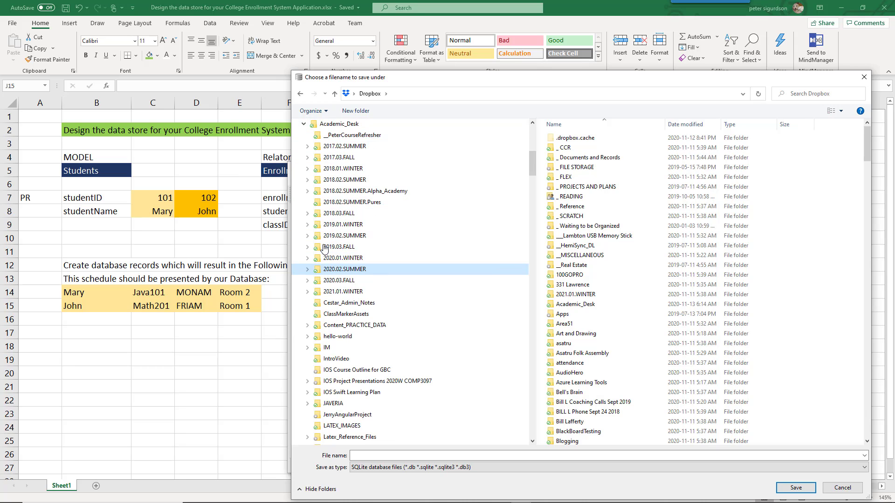
pyautogui.press('Right')
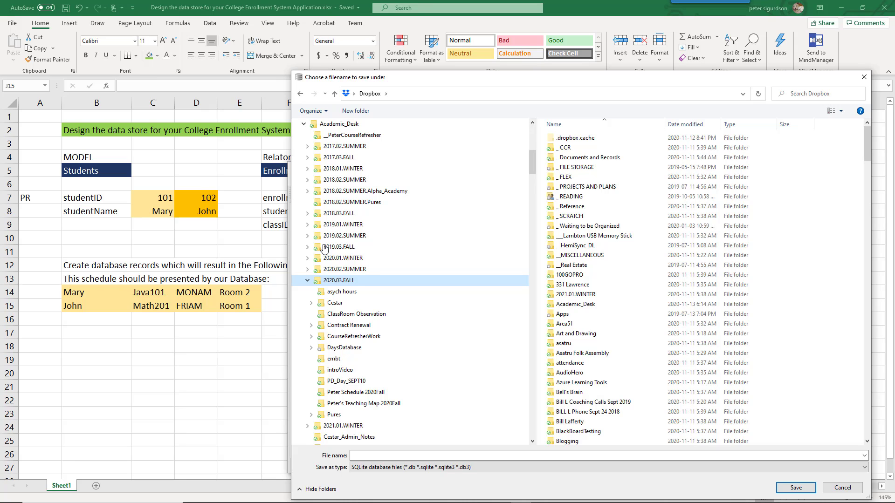
pyautogui.press('Down')
pyautogui.press('Down')
pyautogui.press('Right')
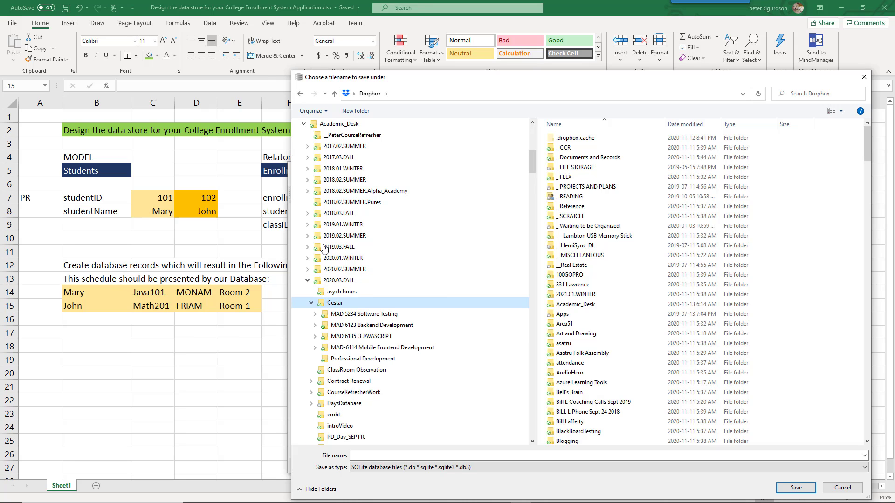
# Save the new database as CIS in the Labs folder of MAD 6123 Backend Development.
pyautogui.press('Down')
pyautogui.press('Down')
pyautogui.press('Down')
pyautogui.press('Down')
pyautogui.press('Up')
pyautogui.press('Up')
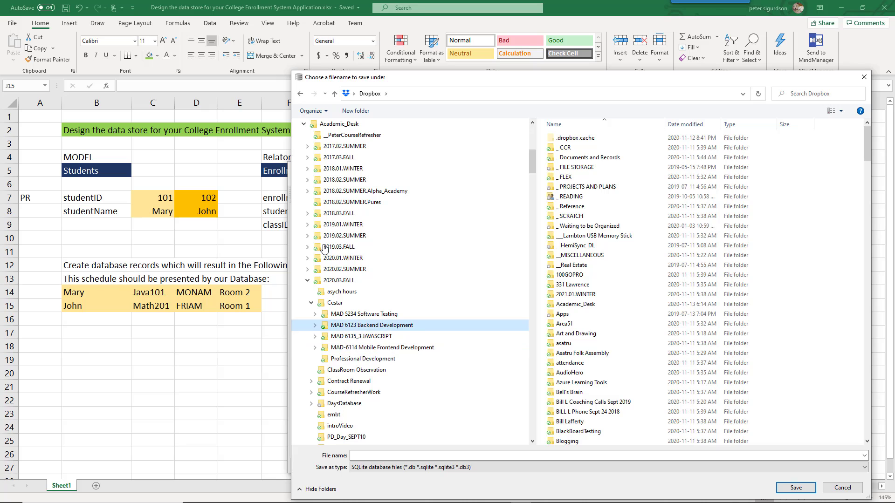
pyautogui.press('Right')
pyautogui.press('Down')
pyautogui.press('Down')
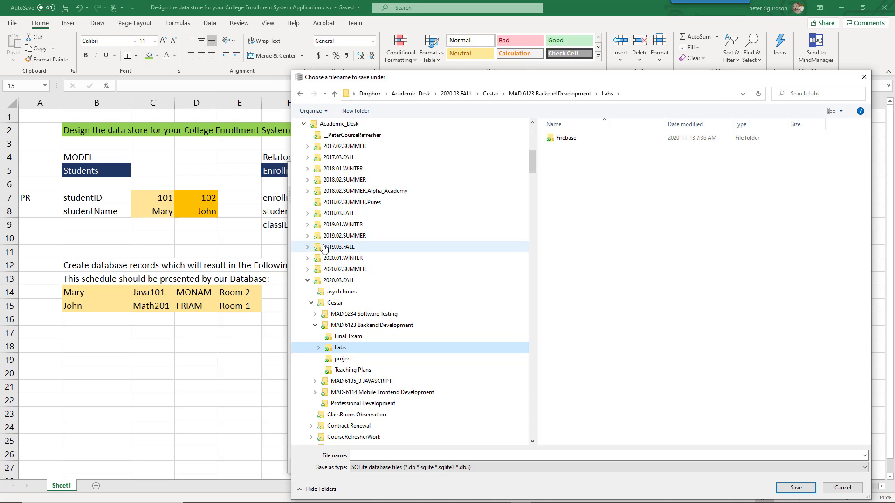
pyautogui.click(450, 456)
pyautogui.write('C')
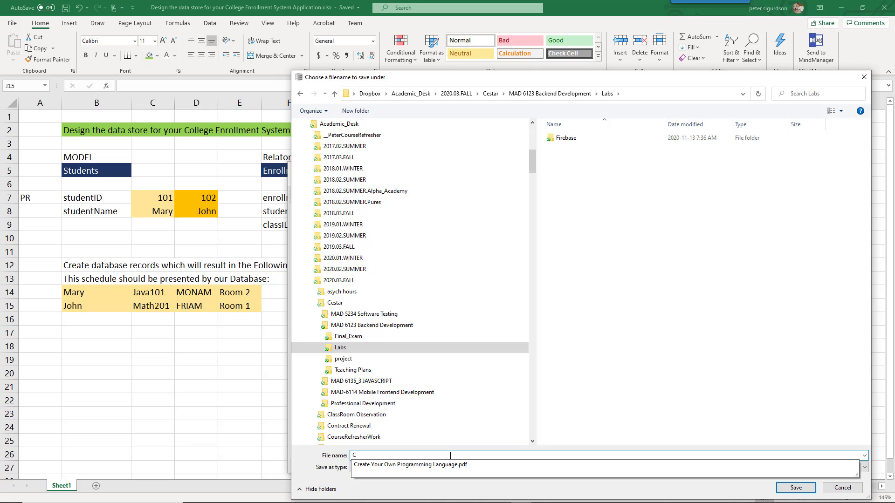
pyautogui.write('IS')
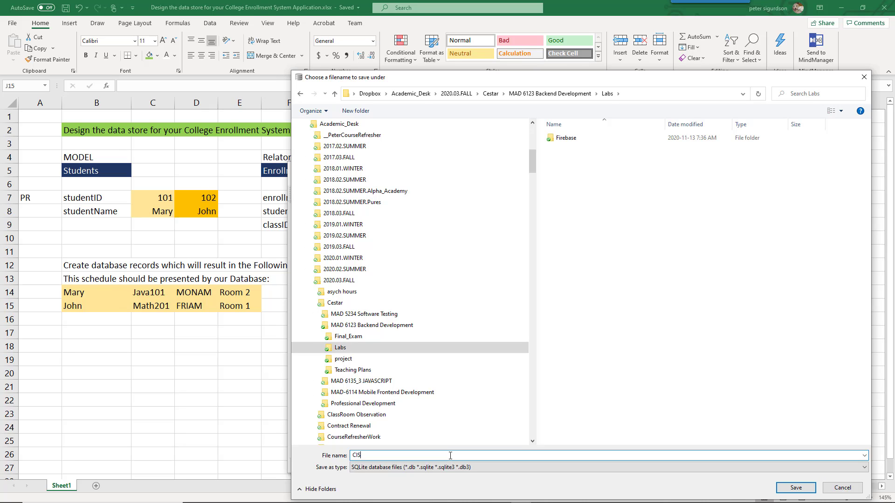
pyautogui.click(796, 487)
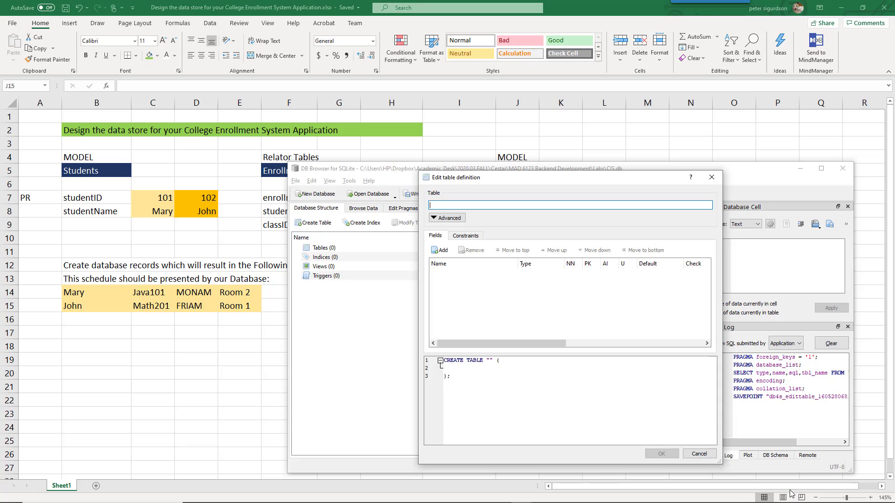
# Name the new table students and add a field called studentid.
pyautogui.write('students')
pyautogui.click(441, 250)
pyautogui.write('stud')
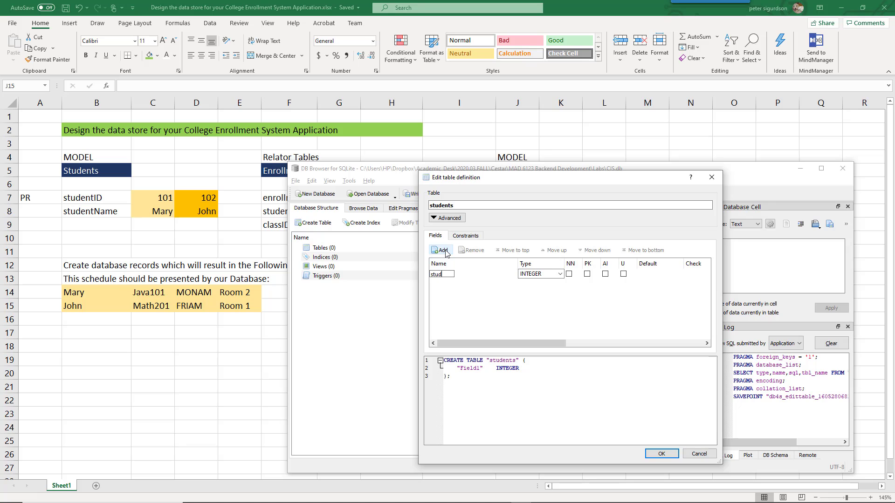
pyautogui.write('entid')
pyautogui.press('Return')
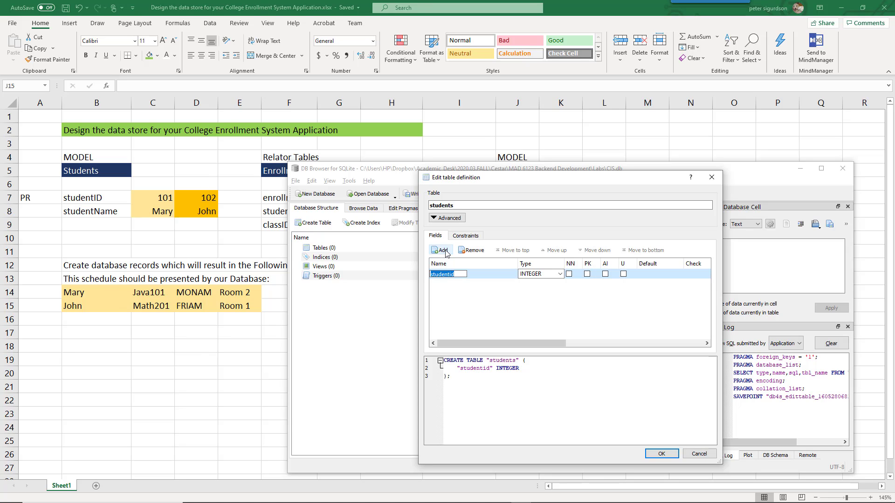
# Make the studentid field an auto-incrementing primary key of type INTEGER.
pyautogui.click(560, 274)
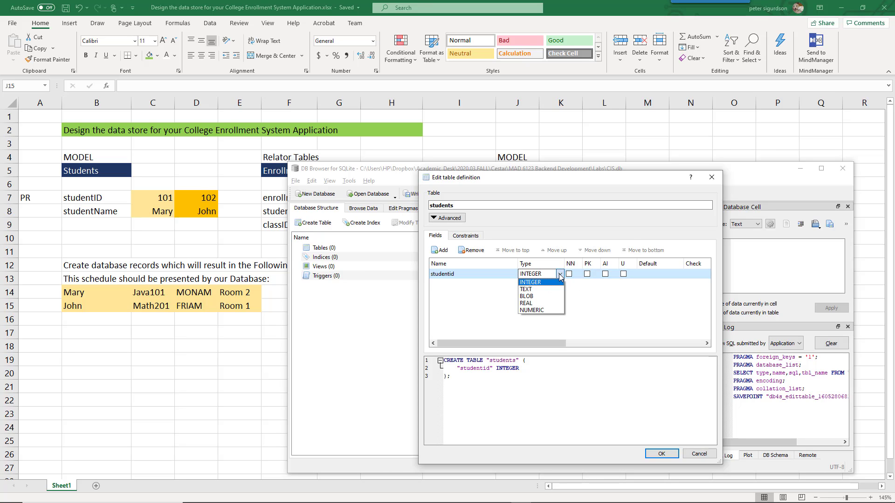
pyautogui.click(554, 289)
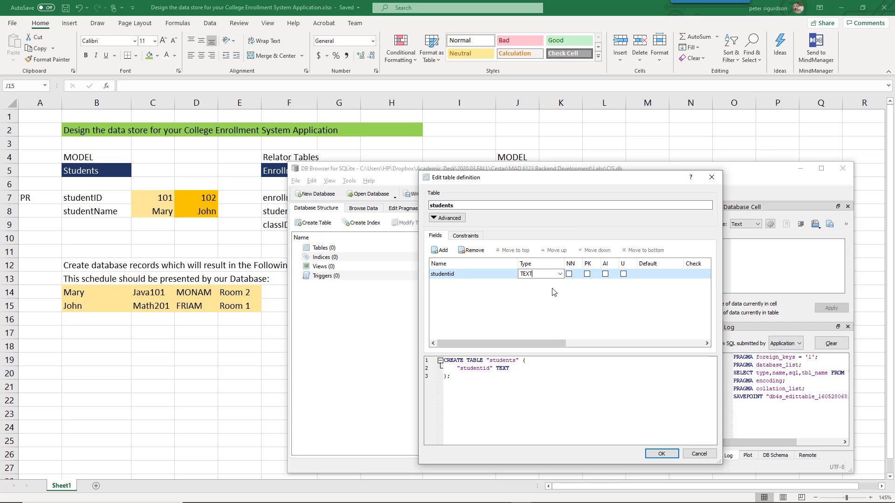
pyautogui.click(586, 274)
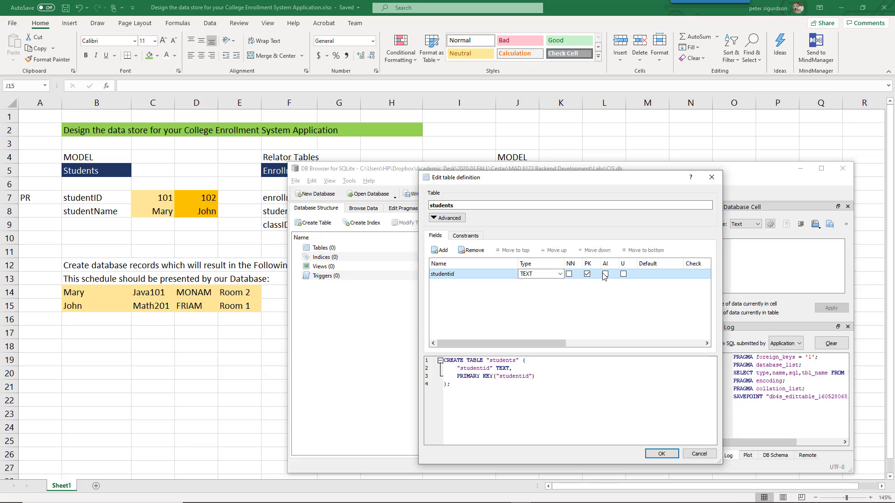
pyautogui.click(606, 275)
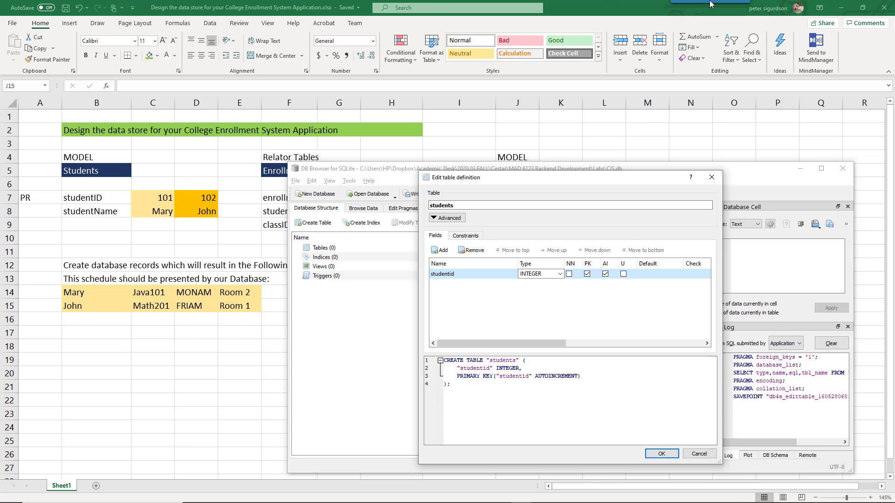
# Capture the students table definition dialog with Snagit and draw a yellow arrow pointing at the AI column.
pyautogui.click(706, 18)
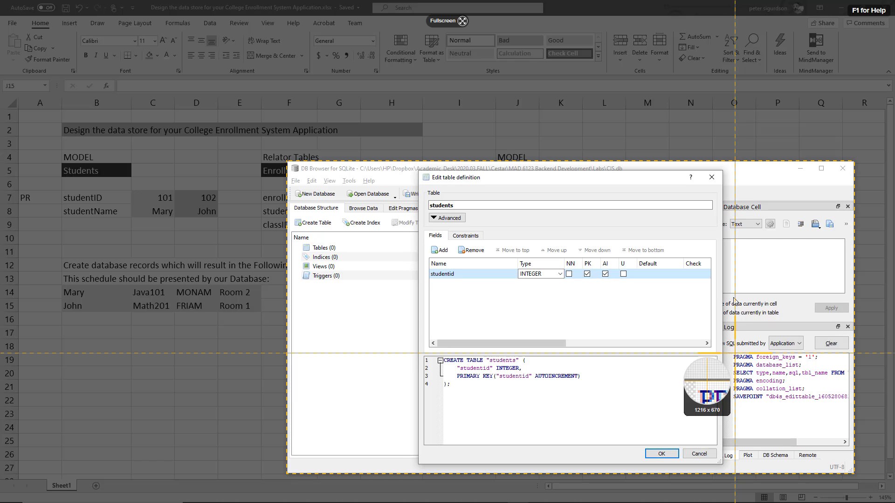
pyautogui.moveTo(740, 412); pyautogui.dragTo(411, 129)
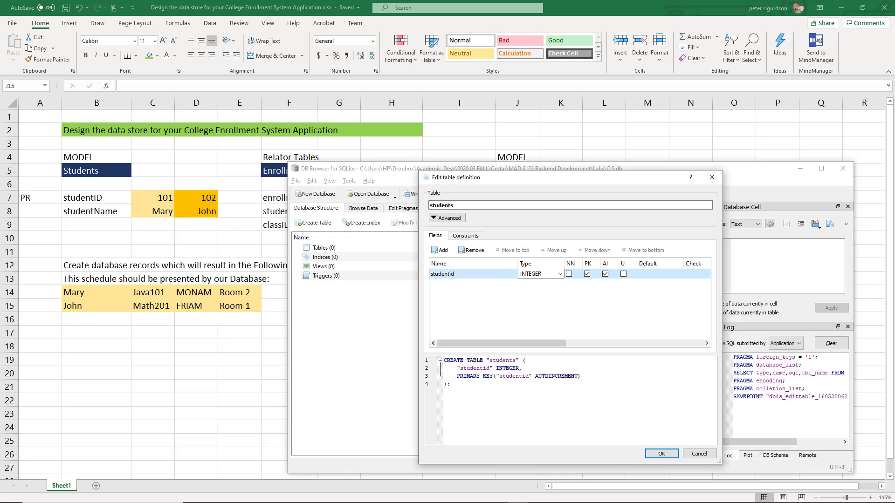
pyautogui.click(468, 432)
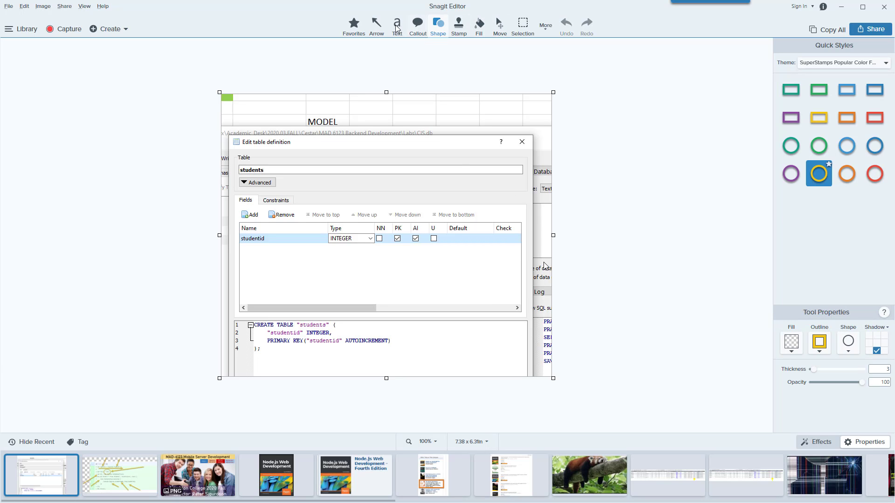
pyautogui.click(377, 25)
pyautogui.moveTo(435, 166); pyautogui.dragTo(416, 229)
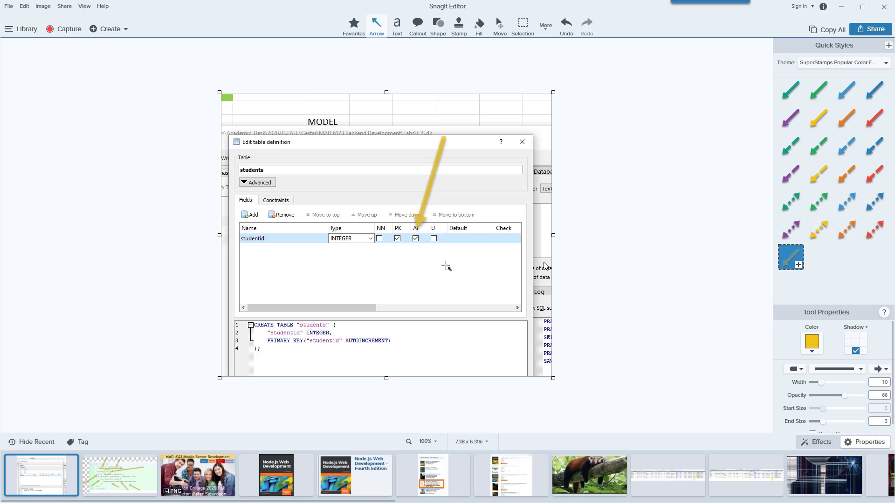
# Return to DB Browser, move the table definition dialog up, and select the whole CREATE TABLE statement.
pyautogui.hotkey('alt', 'Tab')
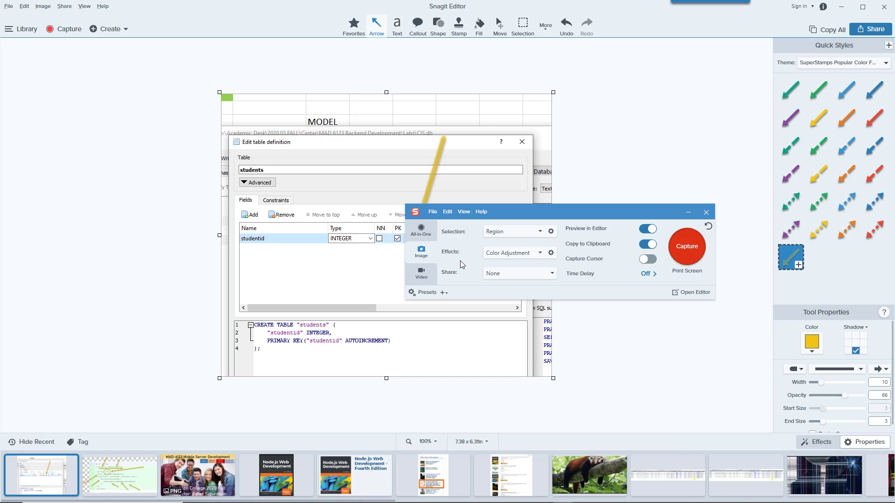
pyautogui.click(688, 212)
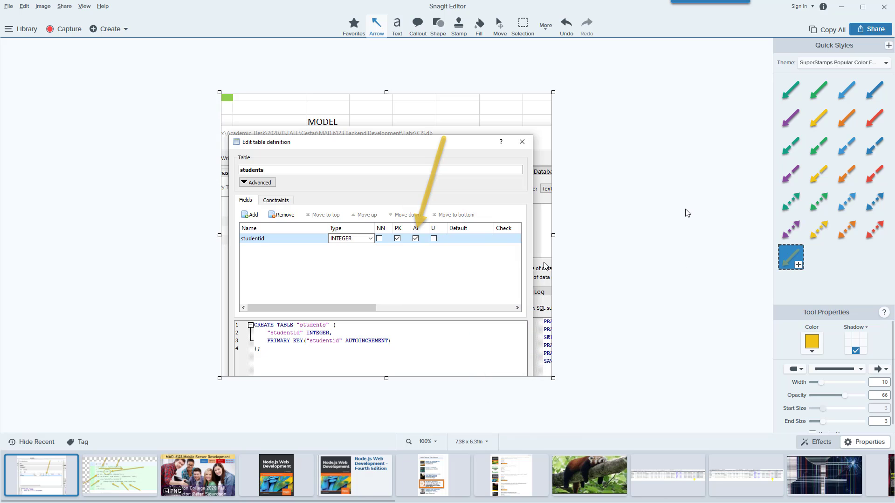
pyautogui.hotkey('alt', 'Tab')
pyautogui.hotkey('alt', 'Tab')
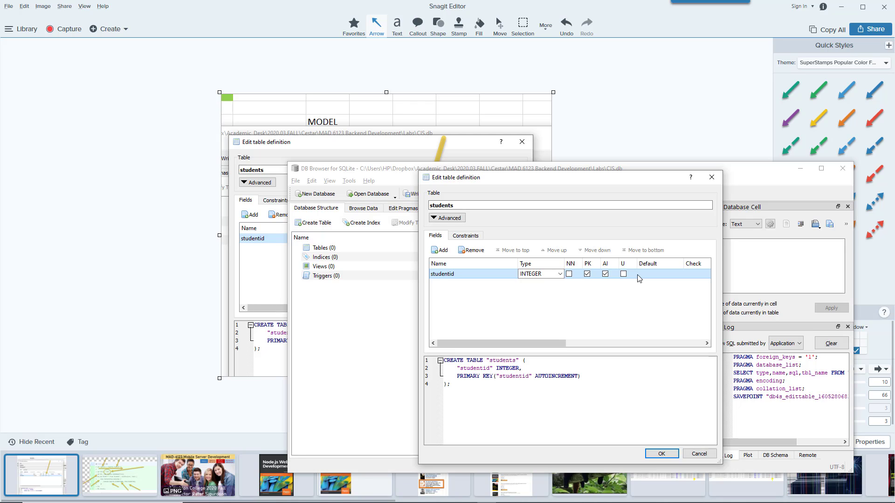
pyautogui.moveTo(579, 181); pyautogui.dragTo(537, 51)
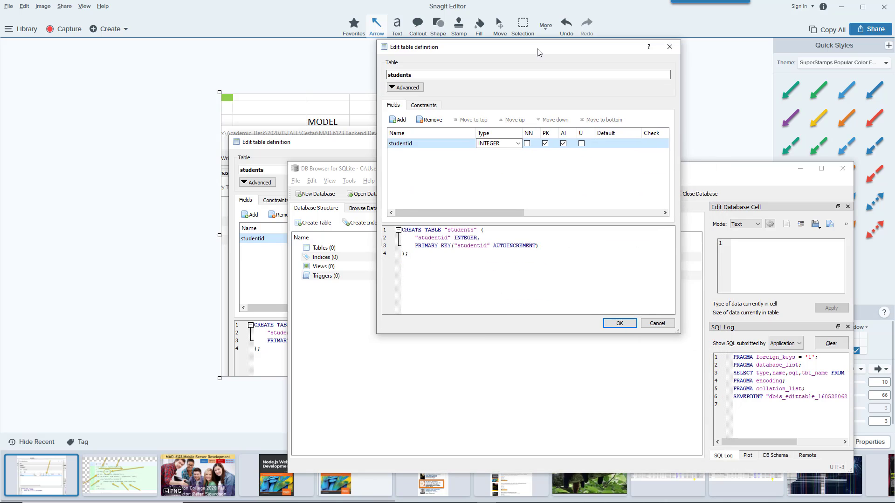
pyautogui.moveTo(431, 261); pyautogui.dragTo(402, 229)
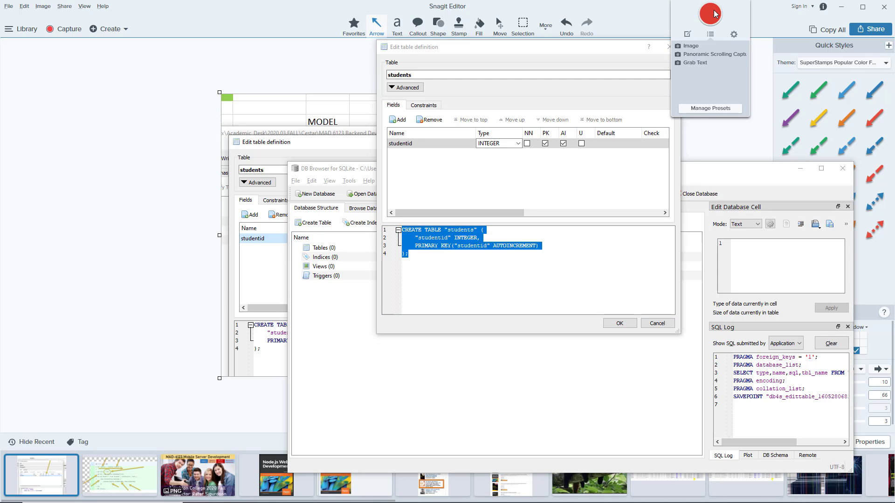
# Capture the table definition dialog with the highlighted SQL statement as a new Snagit image.
pyautogui.click(710, 14)
pyautogui.moveTo(368, 293); pyautogui.dragTo(688, 28)
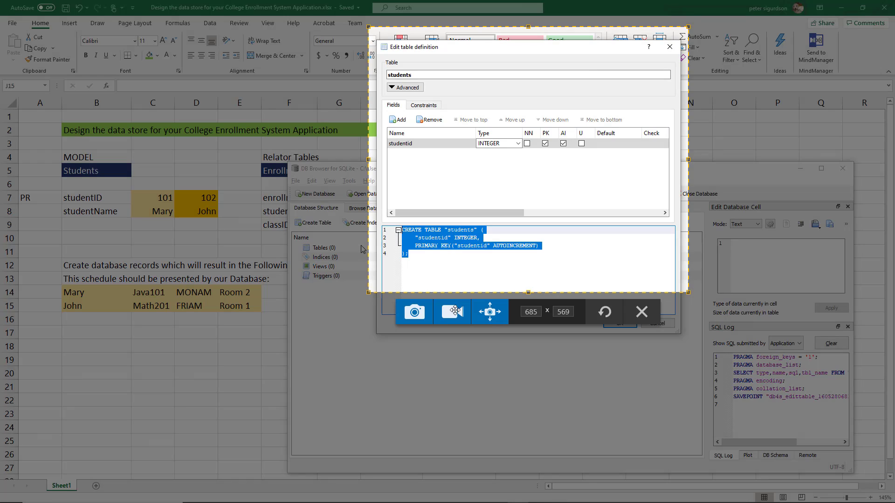
pyautogui.click(418, 311)
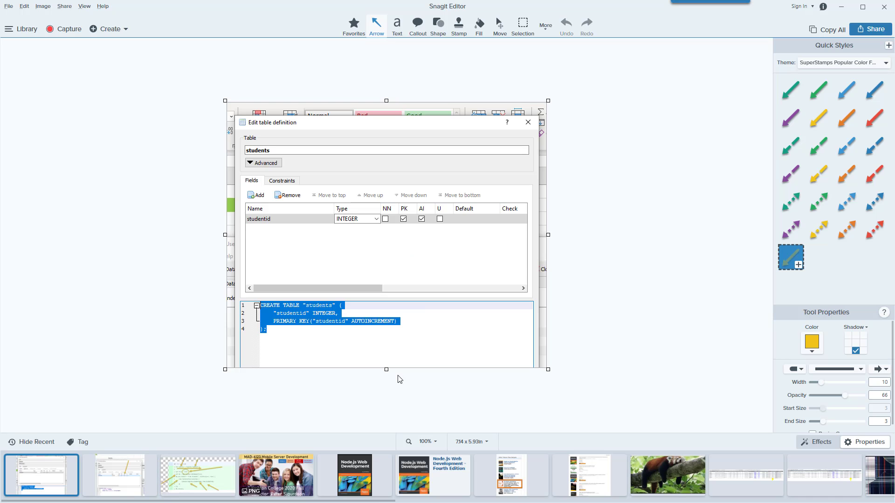
# Draw three yellow arrows at the CREATE TABLE line, PRIMARY KEY and AUTOINCREMENT in the capture, and return to DB Browser.
pyautogui.scroll(2, 397, 378)
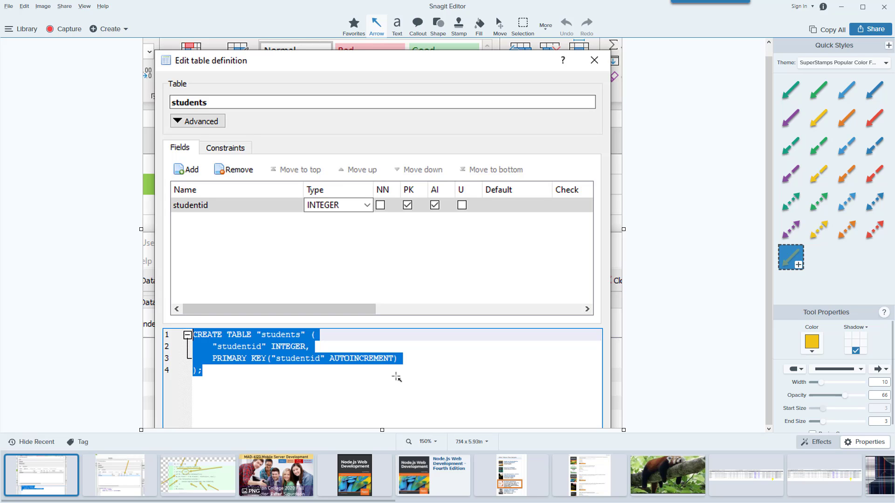
pyautogui.click(377, 25)
pyautogui.moveTo(438, 229)
pyautogui.mouseDown()
pyautogui.moveTo(374, 272)
pyautogui.moveTo(320, 336)
pyautogui.mouseUp()
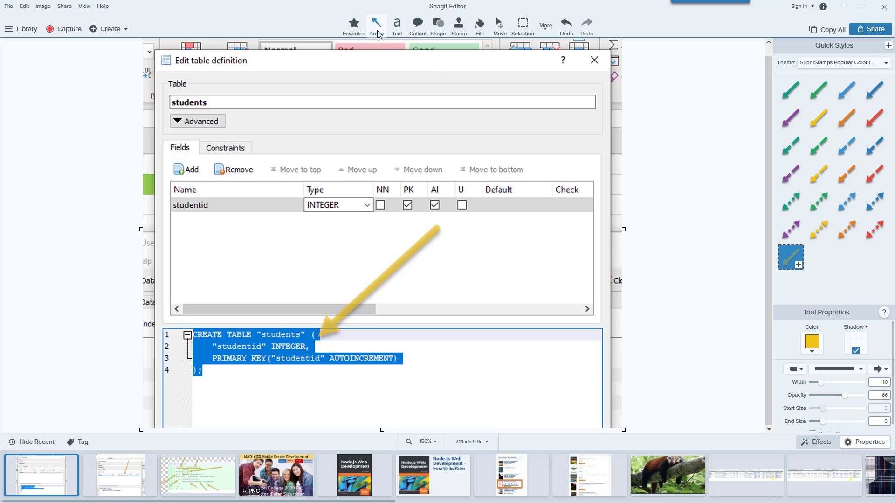
pyautogui.moveTo(122, 422)
pyautogui.mouseDown()
pyautogui.moveTo(205, 394)
pyautogui.moveTo(228, 370)
pyautogui.mouseUp()
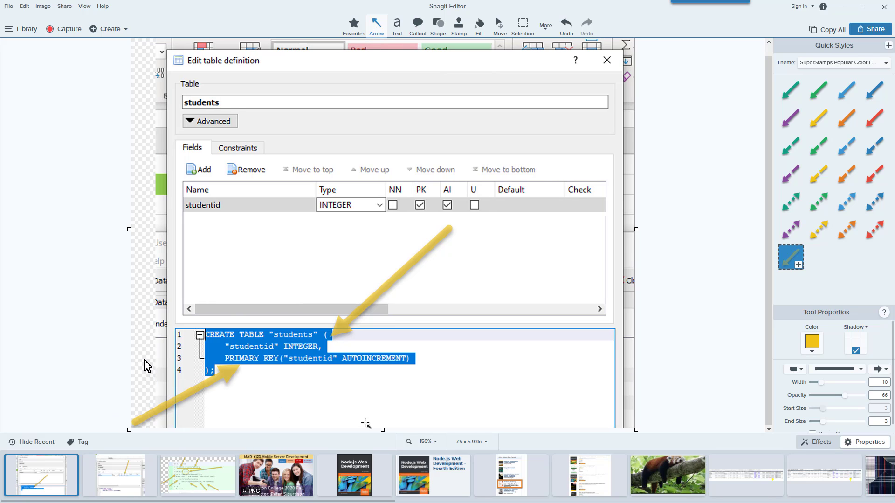
pyautogui.moveTo(366, 425); pyautogui.dragTo(371, 367)
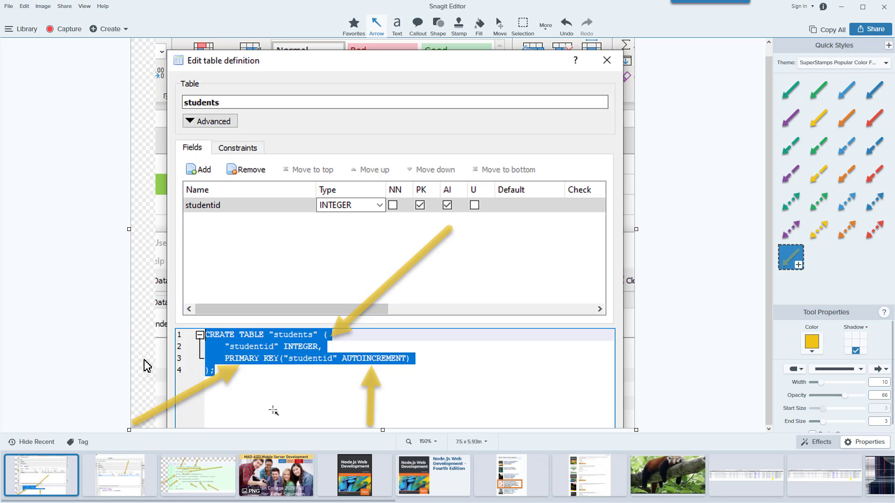
pyautogui.hotkey('alt', 'Tab')
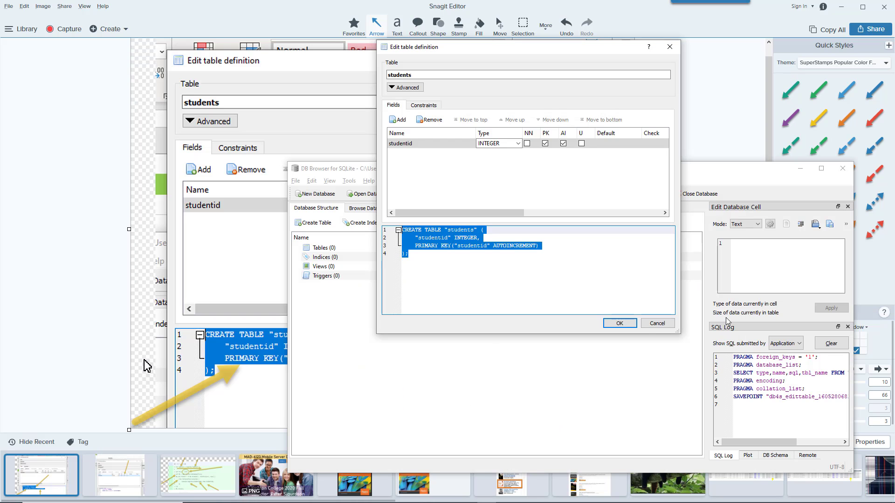
# Add a second field named studentName to the students table definition.
pyautogui.click(575, 146)
pyautogui.click(401, 120)
pyautogui.write('s')
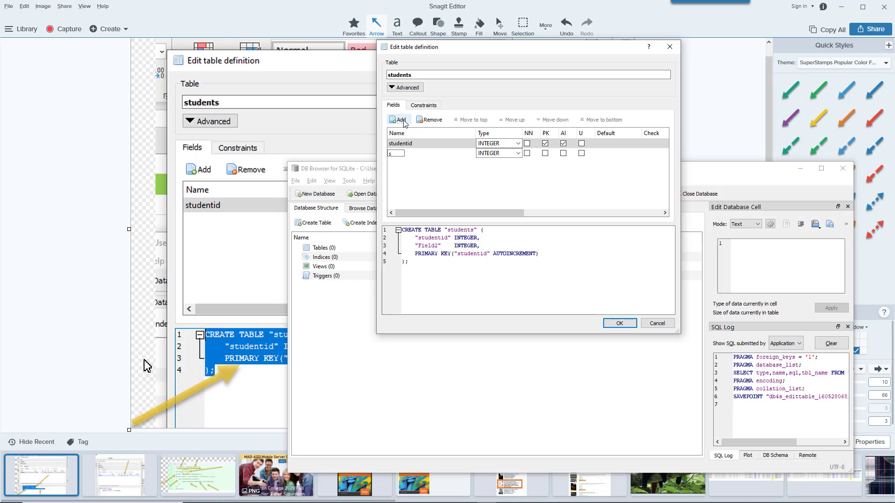
pyautogui.write('tudentName')
pyautogui.press('Tab')
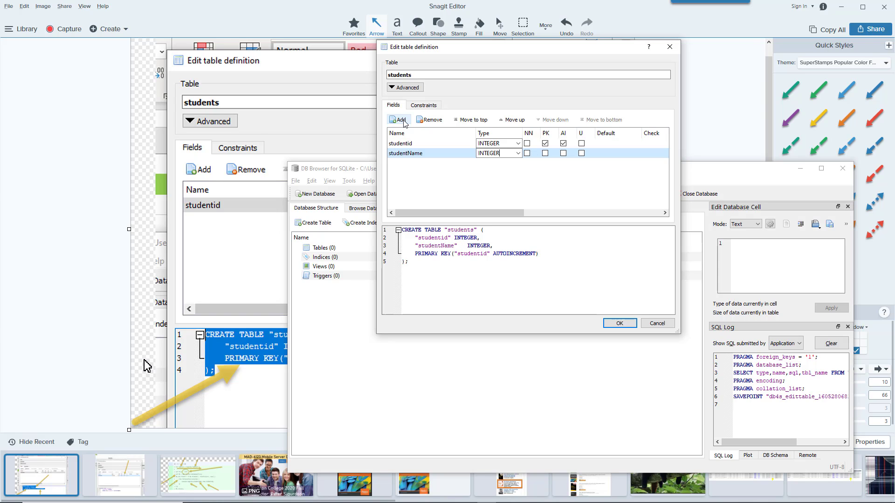
# Set the type of both the studentid and studentName fields to TEXT.
pyautogui.press('BackSpace')
pyautogui.press('BackSpace')
pyautogui.press('BackSpace')
pyautogui.press('BackSpace')
pyautogui.press('BackSpace')
pyautogui.press('BackSpace')
pyautogui.press('BackSpace')
pyautogui.click(516, 144)
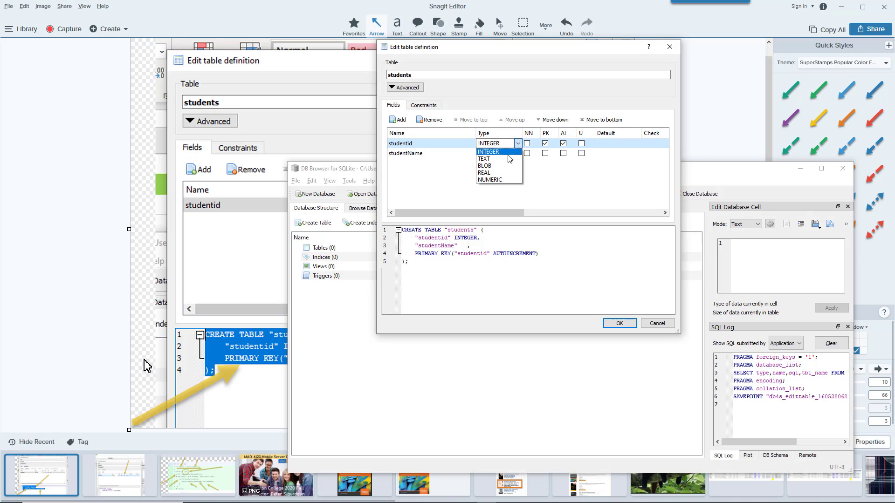
pyautogui.click(509, 159)
pyautogui.click(502, 152)
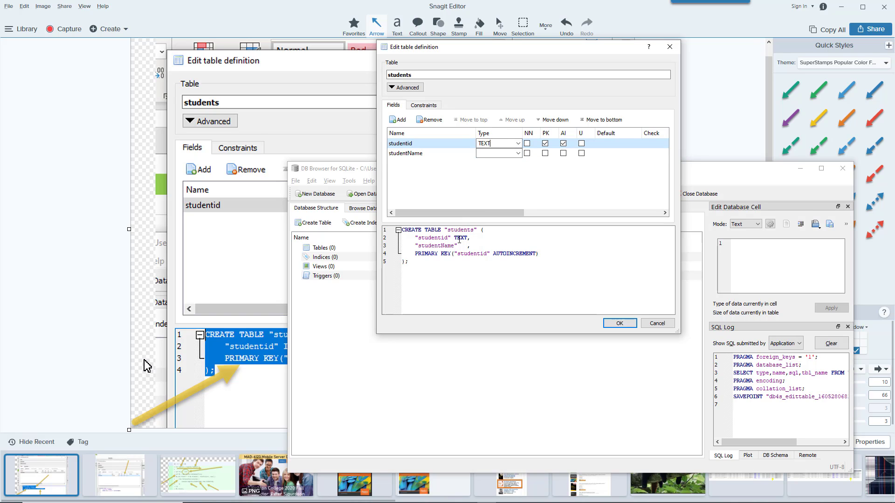
pyautogui.click(517, 154)
pyautogui.click(508, 168)
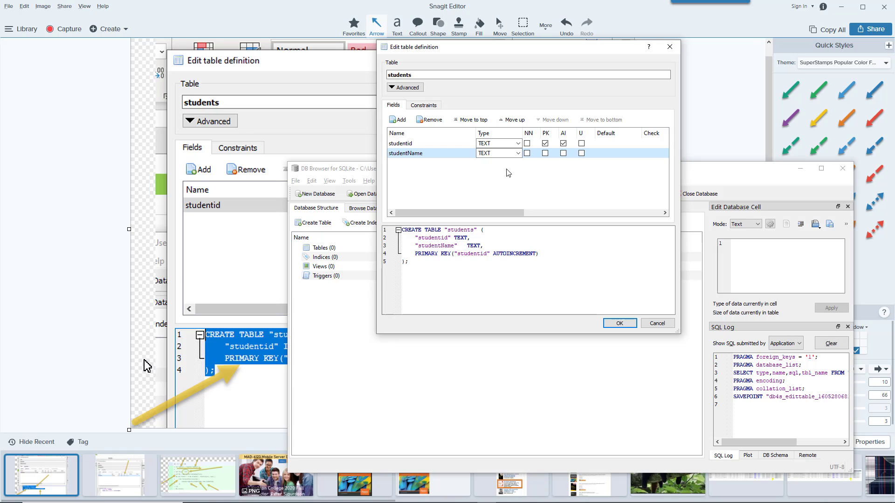
# Switch to the Excel sheet to review the Students model, and return to the table definition in DB Browser.
pyautogui.hotkey('alt', 'Tab')
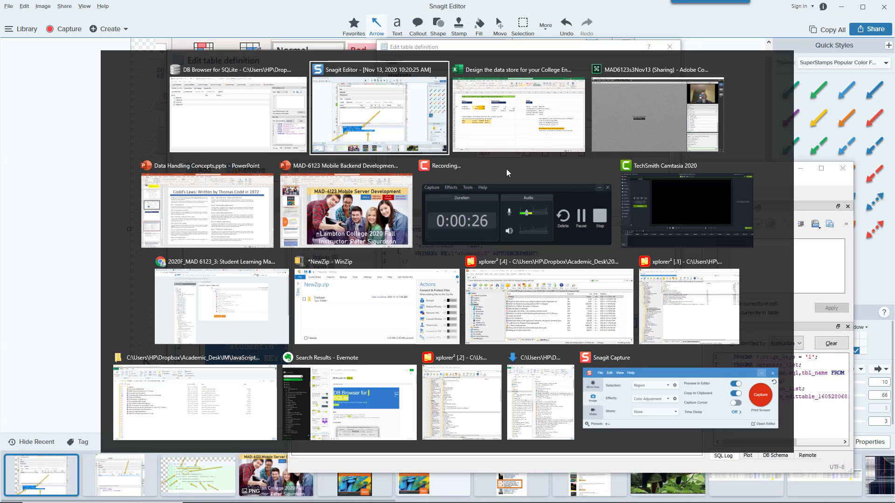
pyautogui.hotkey('alt', 'Tab')
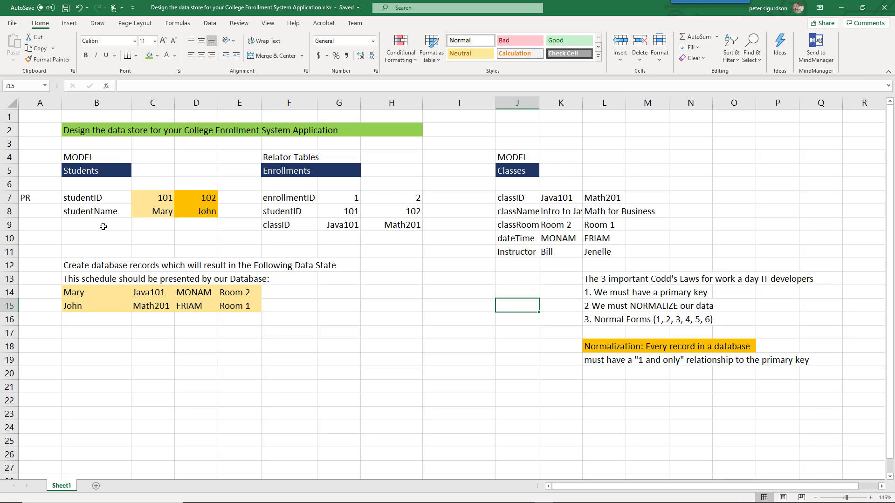
pyautogui.hotkey('alt', 'Tab')
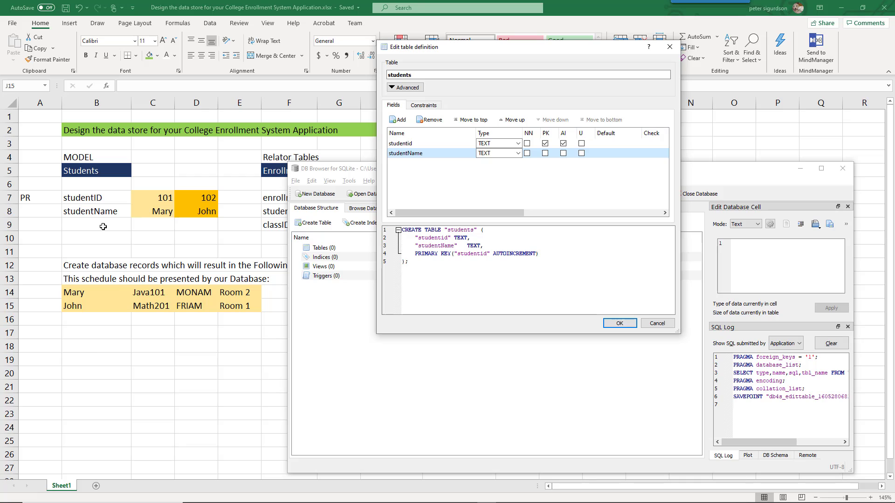
# Try to create the students table with studentid as a TEXT key, and set the studentid type to INTEGER.
pyautogui.click(619, 324)
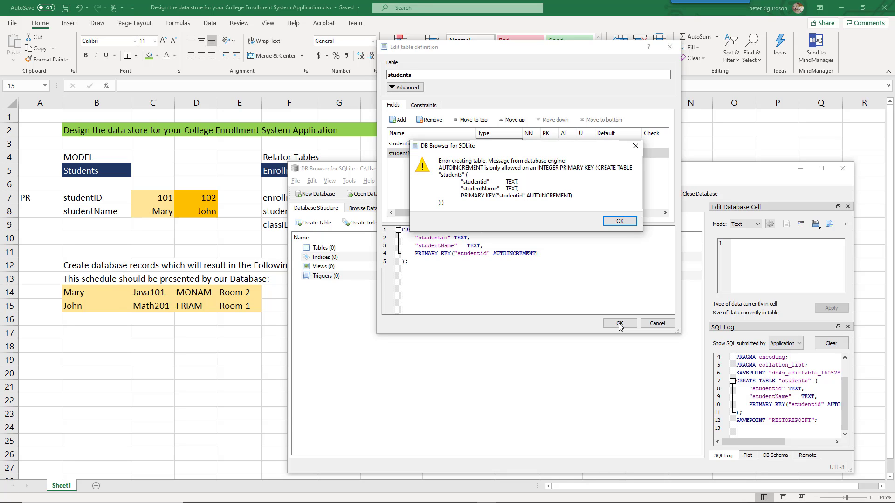
pyautogui.click(622, 222)
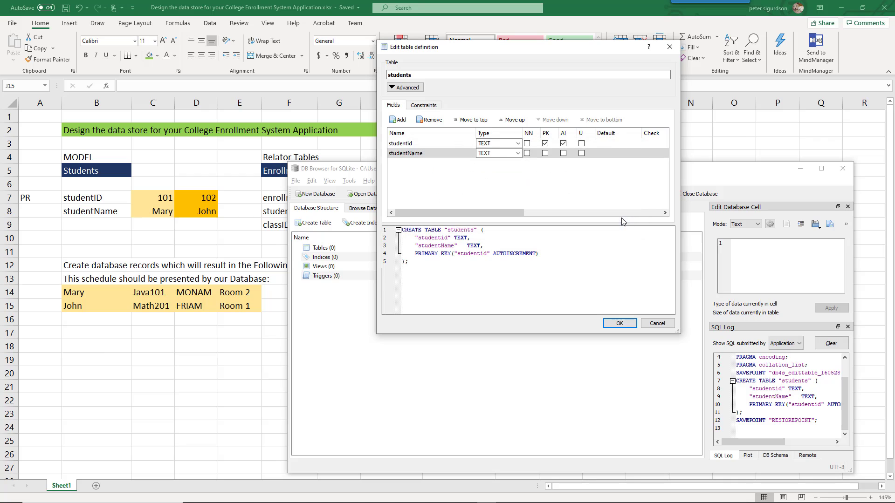
pyautogui.click(517, 144)
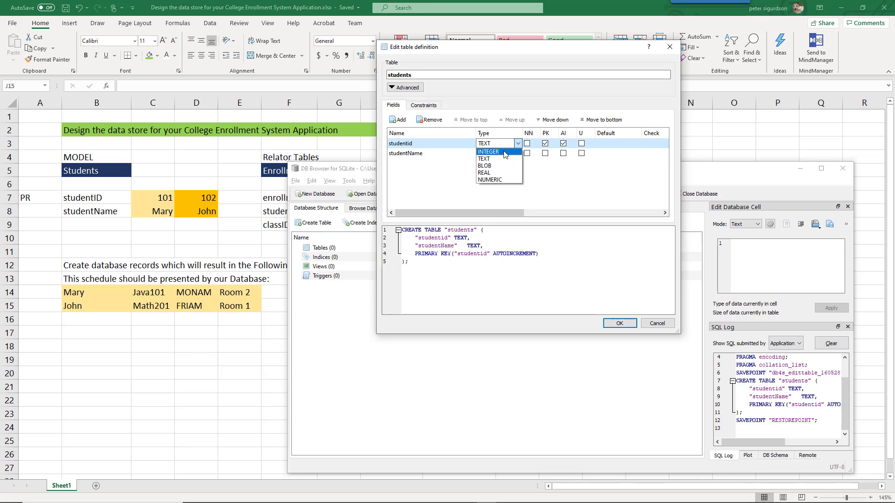
pyautogui.click(507, 152)
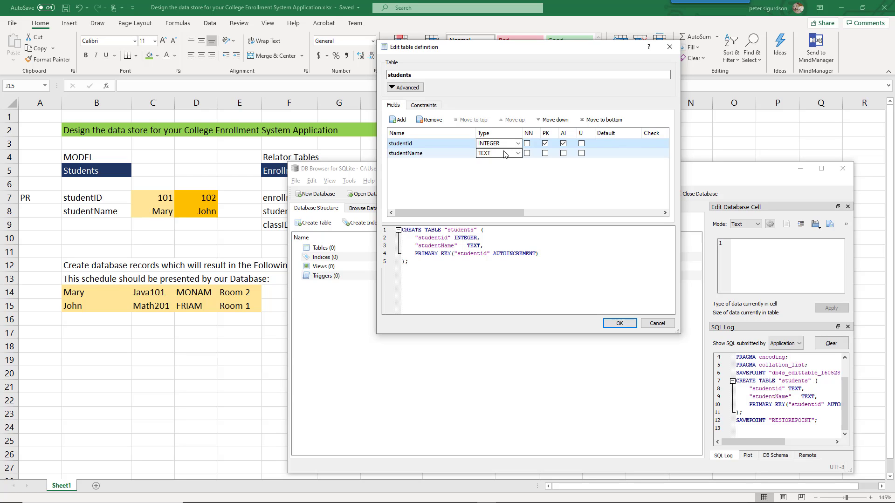
# Change the student IDs of Mary and John in the Excel Students model to C101 and C102, and return to DB Browser.
pyautogui.click(158, 199)
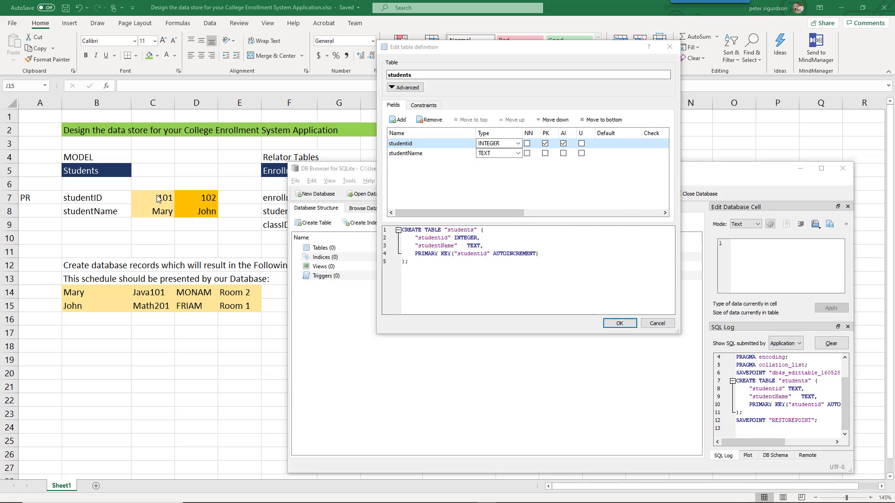
pyautogui.click(199, 198)
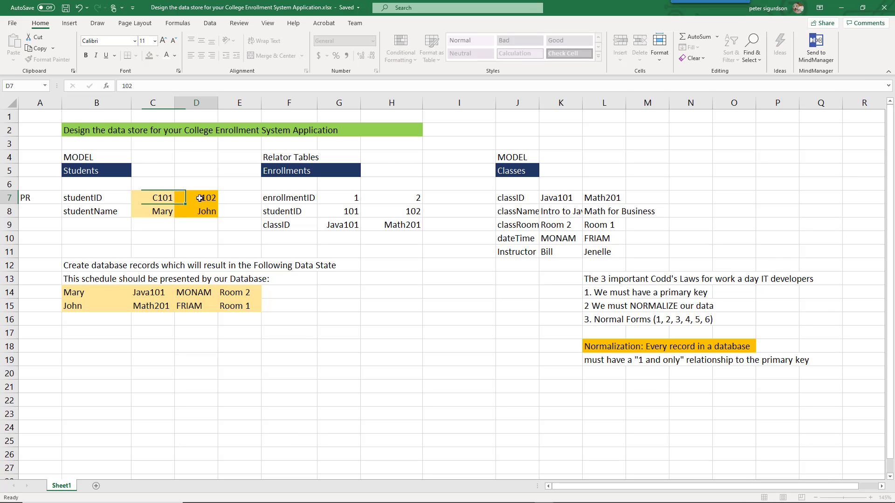
pyautogui.doubleClick(199, 198)
pyautogui.write('C')
pyautogui.hotkey('alt', 'Tab')
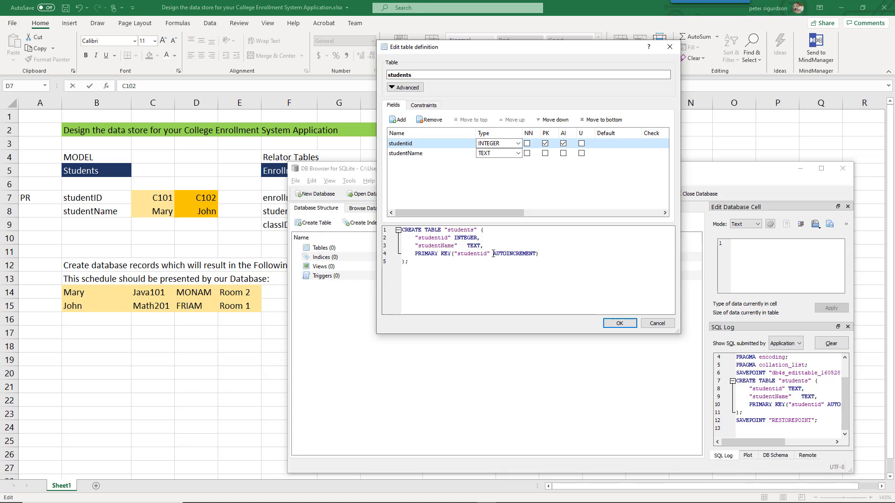
# Remove the primary key setting from the studentid field and set its type to TEXT.
pyautogui.click(498, 230)
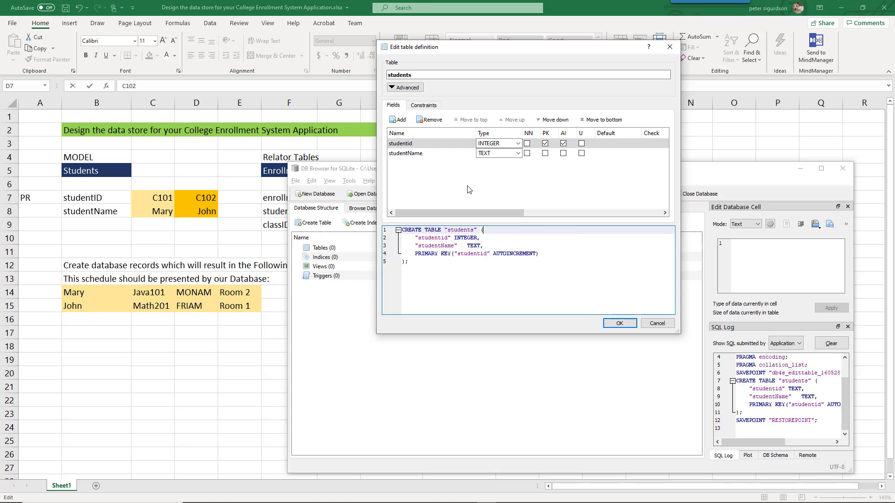
pyautogui.click(519, 153)
pyautogui.click(519, 145)
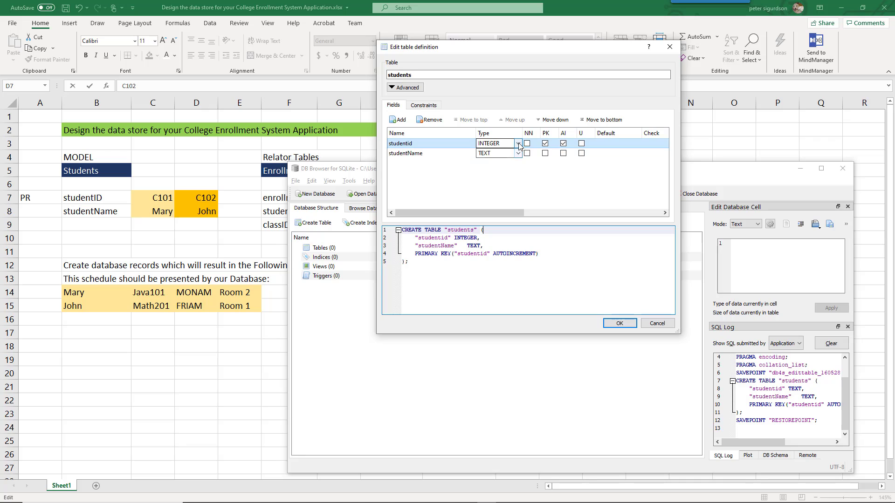
pyautogui.click(544, 144)
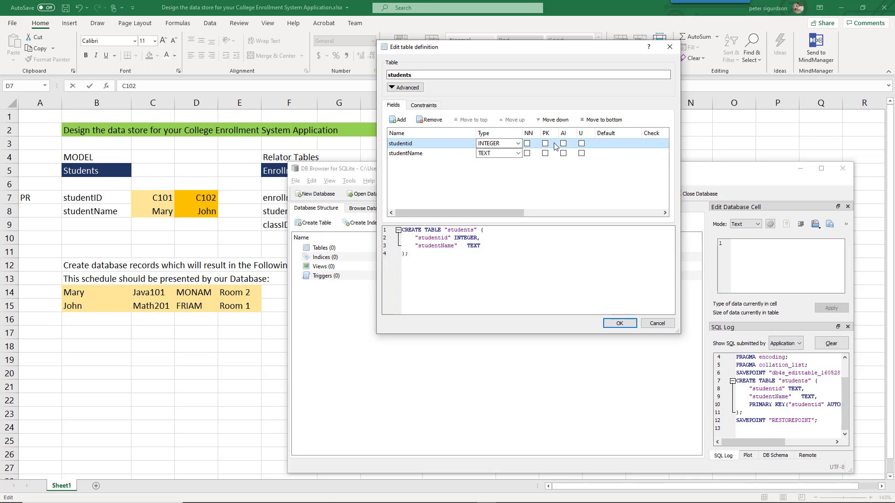
pyautogui.click(518, 144)
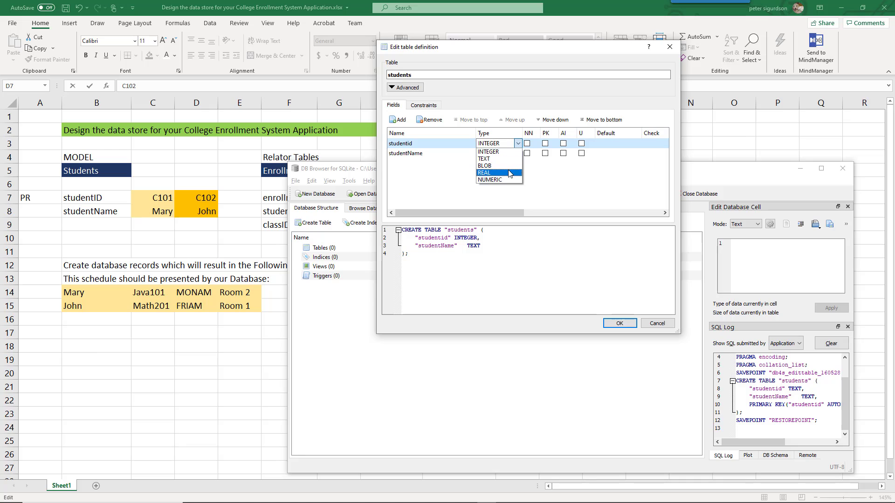
pyautogui.click(511, 162)
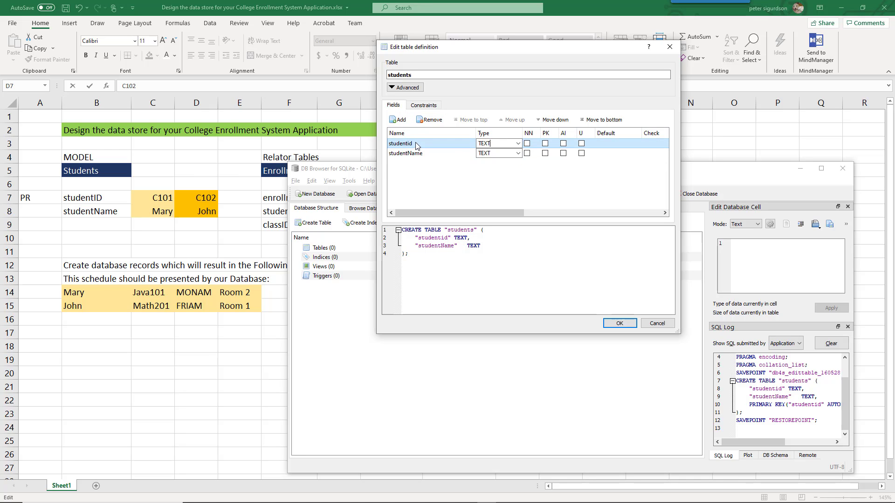
# Add pkey as the first field, an auto-incrementing INTEGER primary key, and create the students table.
pyautogui.click(399, 121)
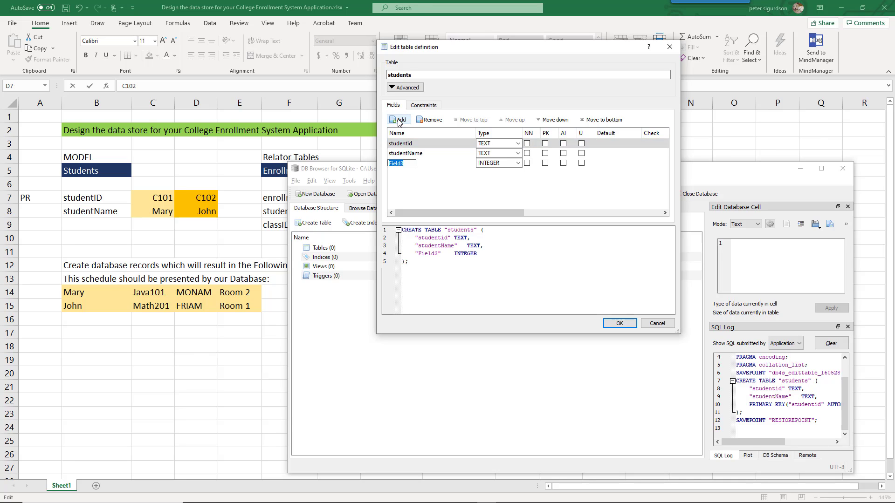
pyautogui.write('pkey')
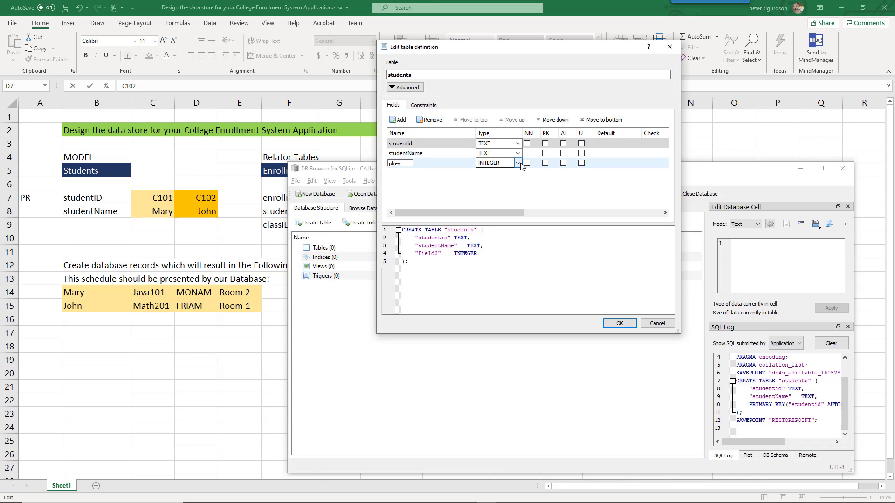
pyautogui.click(545, 163)
pyautogui.click(395, 164)
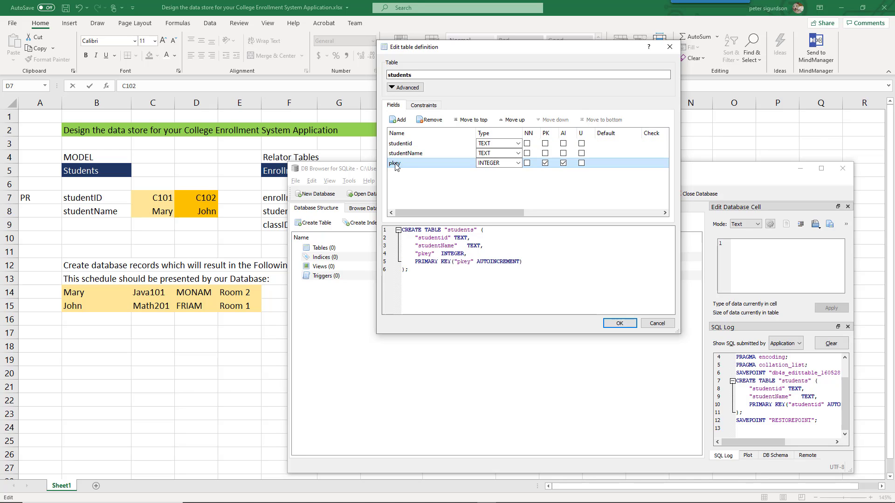
pyautogui.click(480, 122)
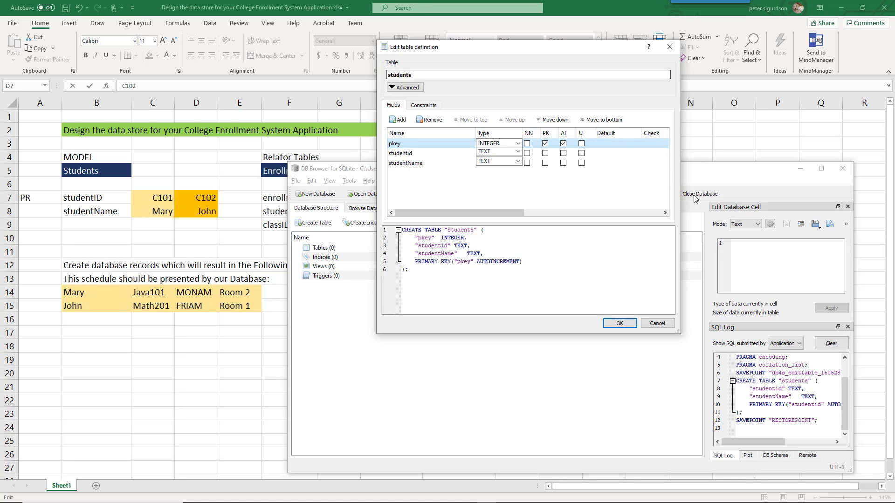
pyautogui.click(620, 323)
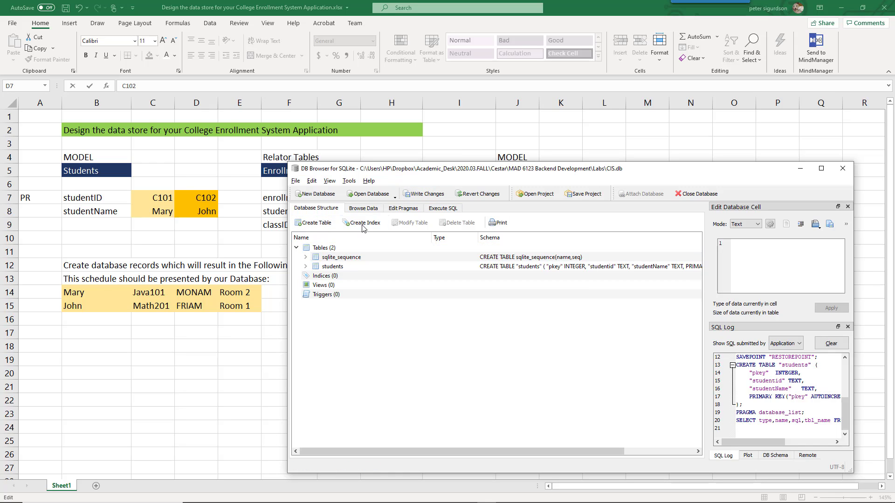
# Move the DB Browser window off the Enrollments model in the sheet and select the sqlite_sequence table.
pyautogui.moveTo(374, 170); pyautogui.dragTo(463, 208)
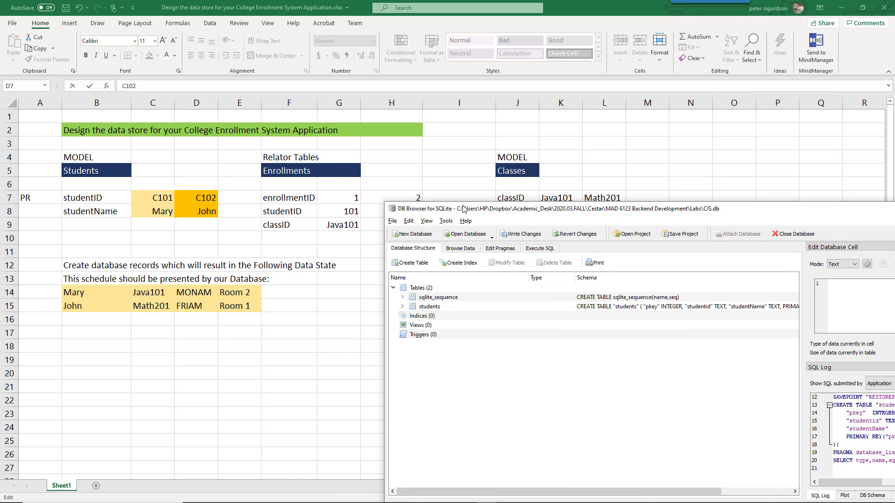
pyautogui.click(393, 288)
pyautogui.click(393, 288)
pyautogui.click(429, 300)
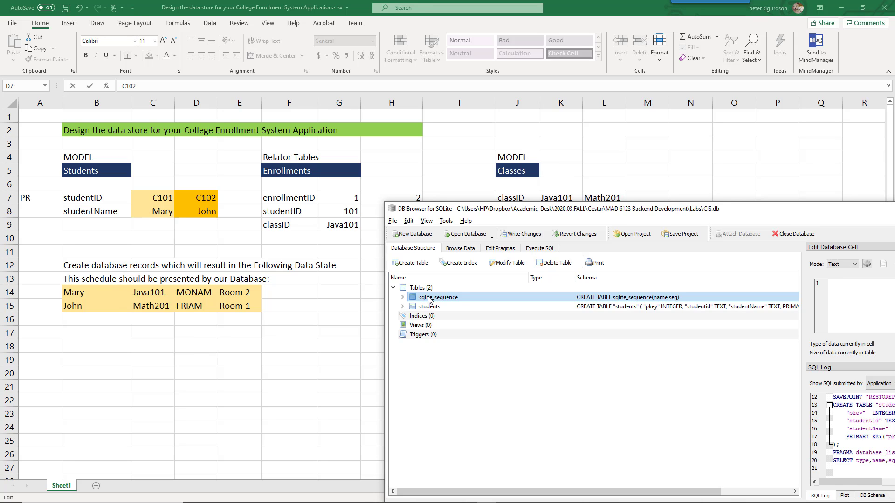
# Start a new table named Enrollments with an INTEGER field enrollmentid set as auto-incrementing primary key.
pyautogui.click(423, 265)
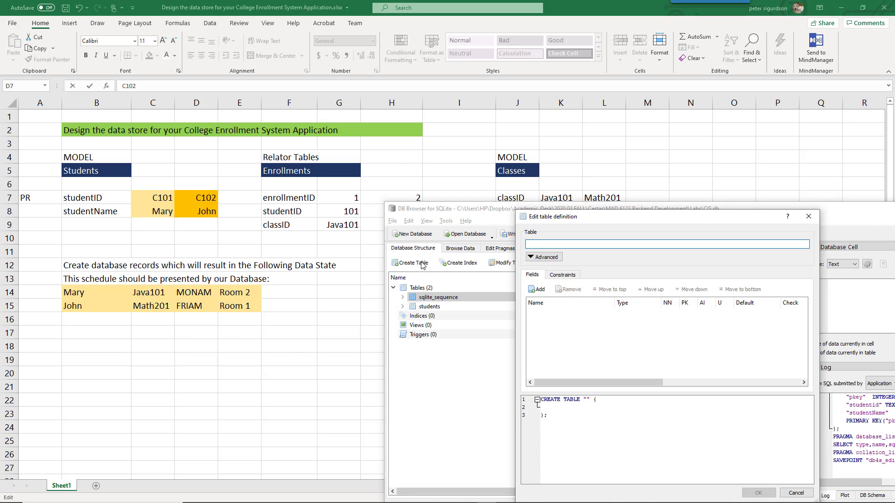
pyautogui.write('Enrollments')
pyautogui.click(537, 288)
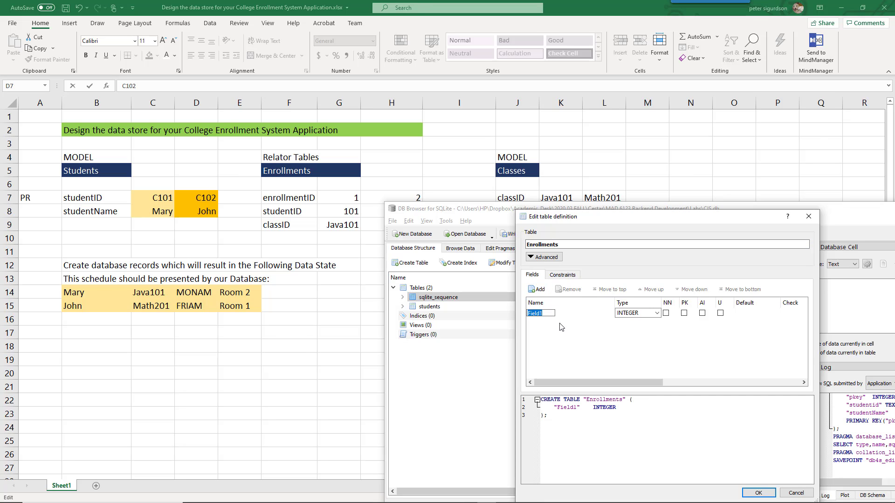
pyautogui.write('me')
pyautogui.press('BackSpace')
pyautogui.press('BackSpace')
pyautogui.write('em')
pyautogui.press('BackSpace')
pyautogui.press('BackSpace')
pyautogui.write('enroo')
pyautogui.press('BackSpace')
pyautogui.write('llmentid')
pyautogui.click(683, 313)
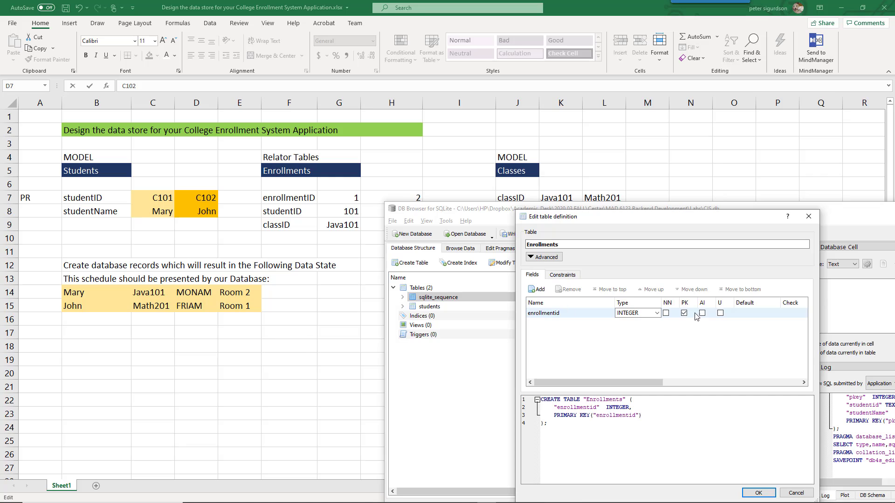
pyautogui.click(703, 314)
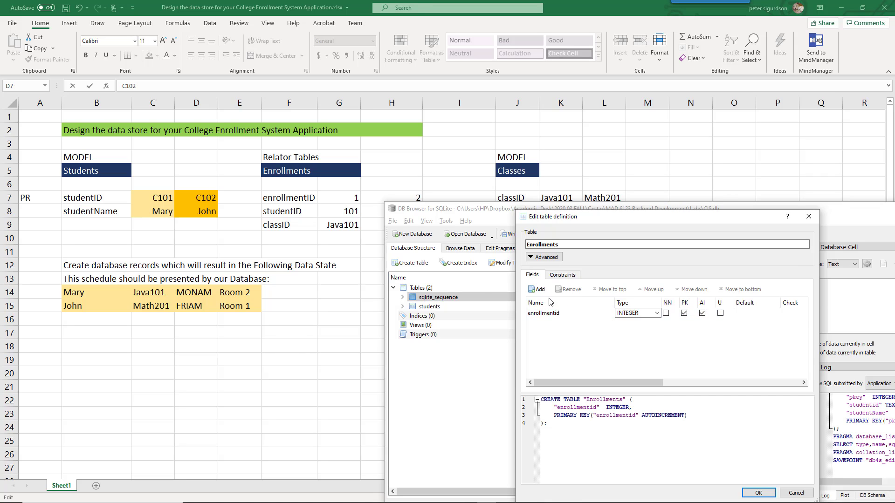
# Add a studentid field of type TEXT to the Enrollments table definition.
pyautogui.click(537, 289)
pyautogui.write('st')
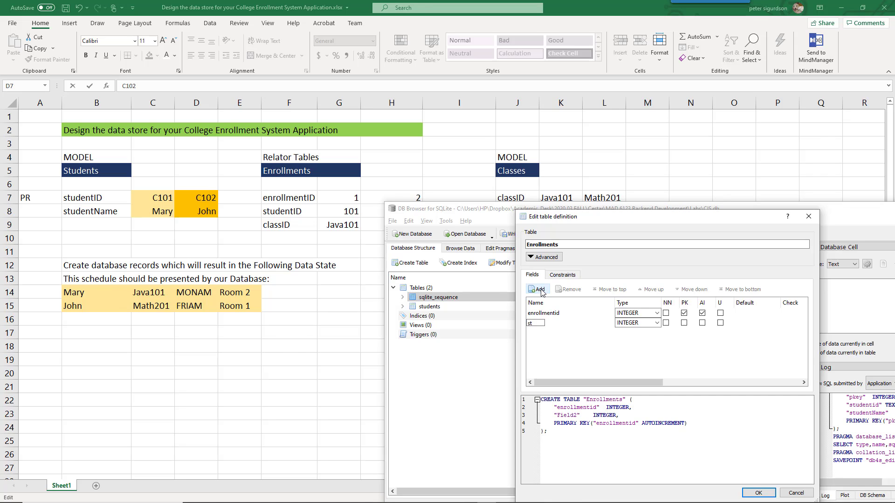
pyautogui.write('udentid')
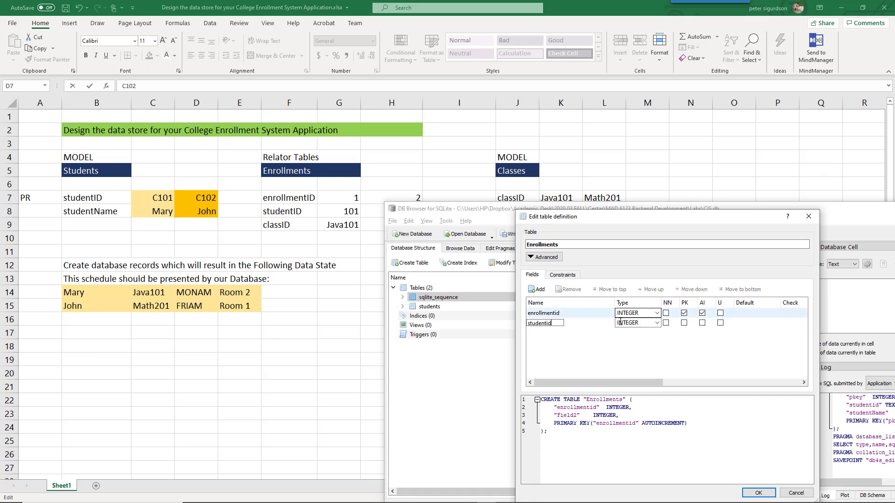
pyautogui.click(657, 325)
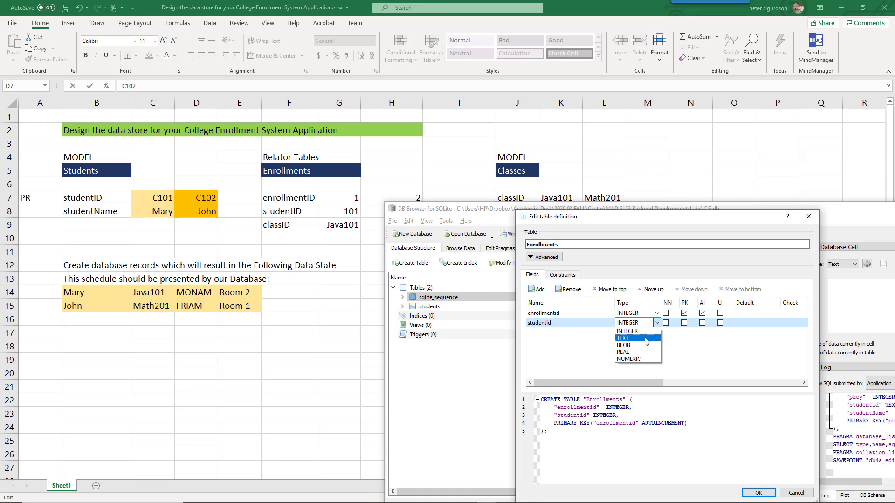
pyautogui.click(646, 342)
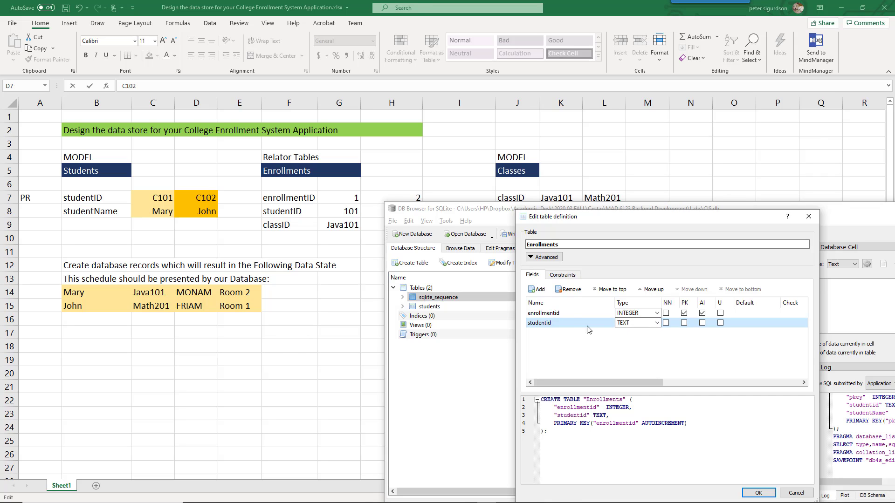
# Add a classid field of type TEXT to the Enrollments definition and create the table.
pyautogui.click(537, 290)
pyautogui.write('c')
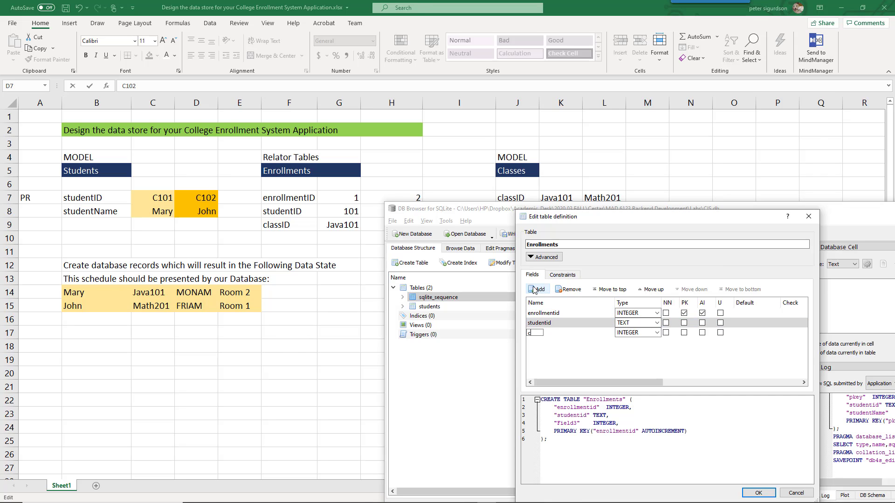
pyautogui.write('lassid')
pyautogui.click(656, 332)
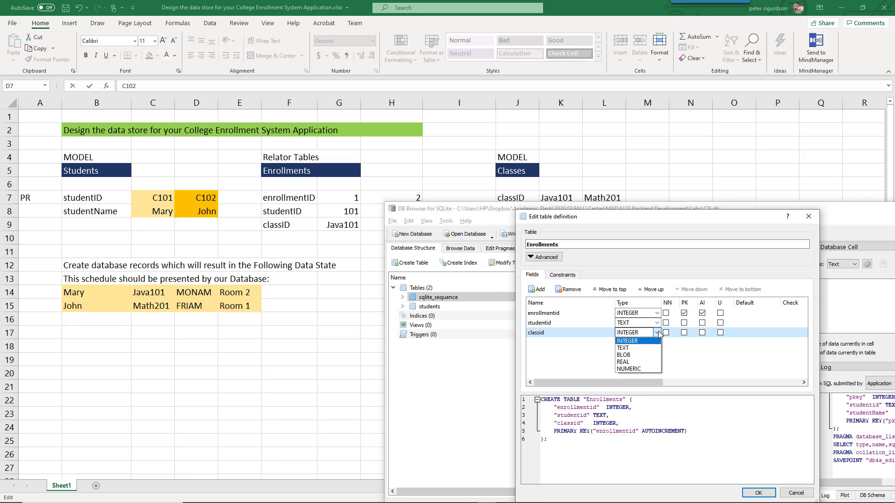
pyautogui.click(646, 350)
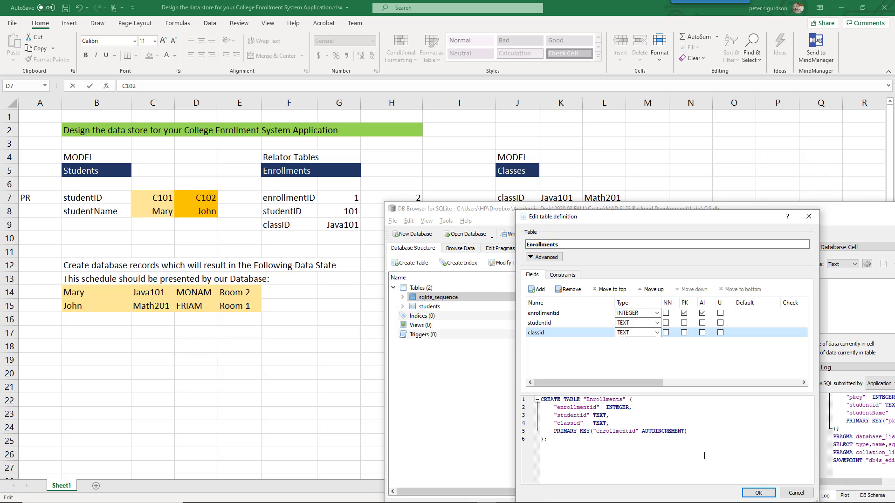
pyautogui.click(758, 493)
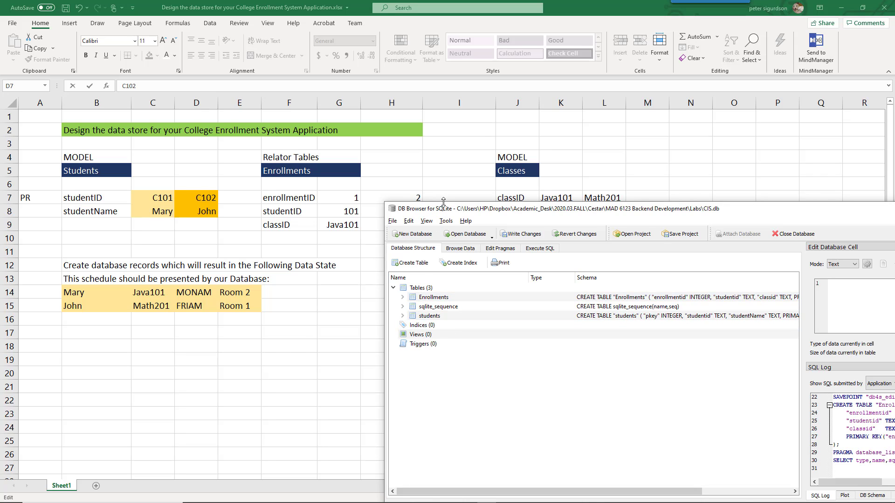
# Arrange the DB Browser and Excel windows side by side with the sheet's Classes model in view.
pyautogui.moveTo(443, 207); pyautogui.dragTo(140, 235)
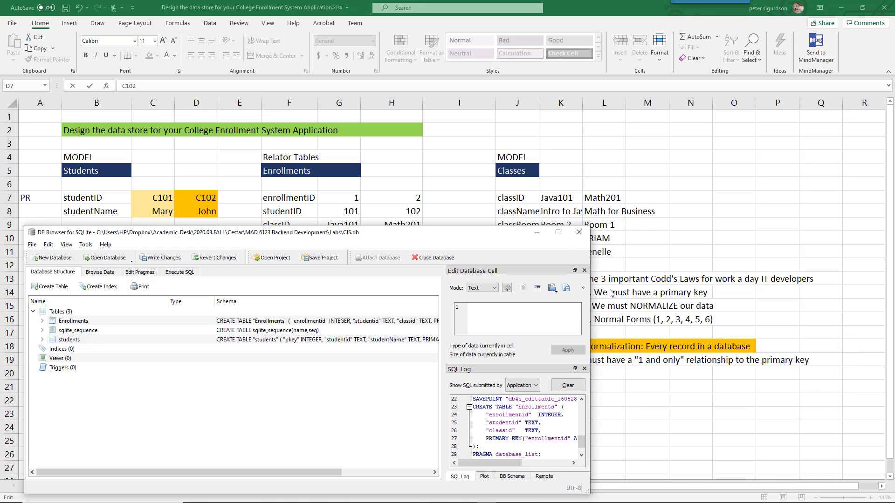
pyautogui.click(537, 232)
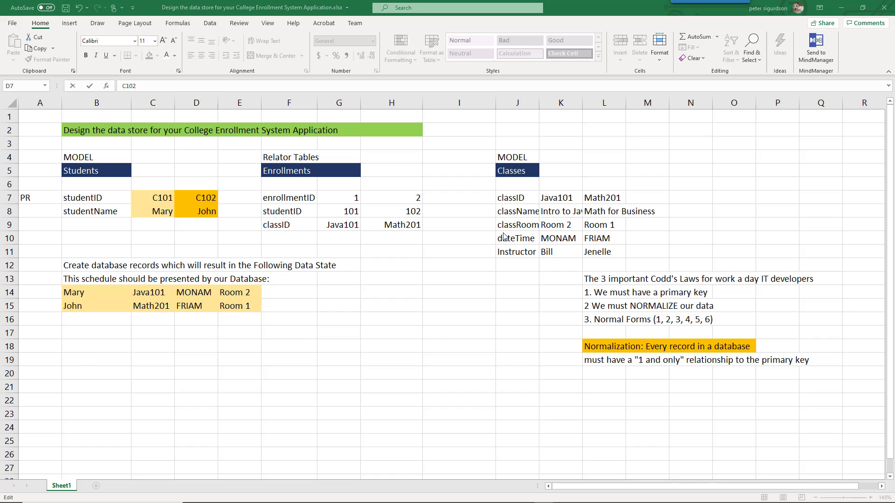
pyautogui.moveTo(580, 8); pyautogui.dragTo(798, 6)
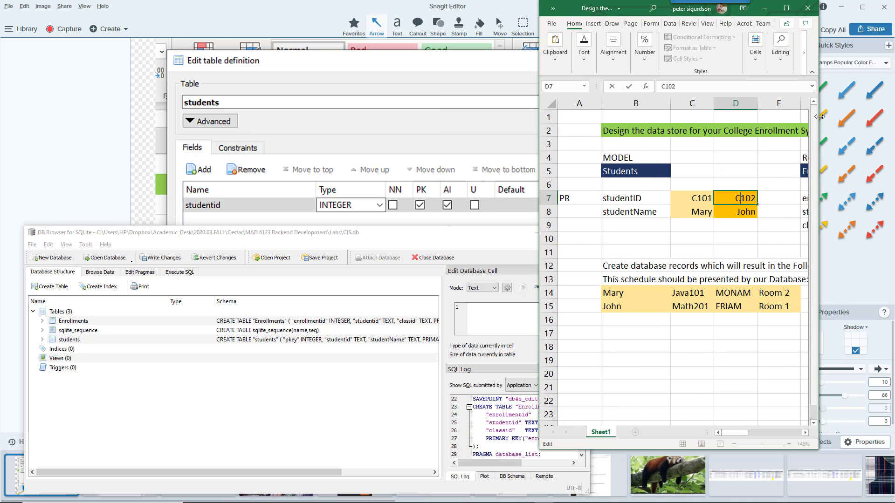
pyautogui.moveTo(819, 116); pyautogui.dragTo(892, 116)
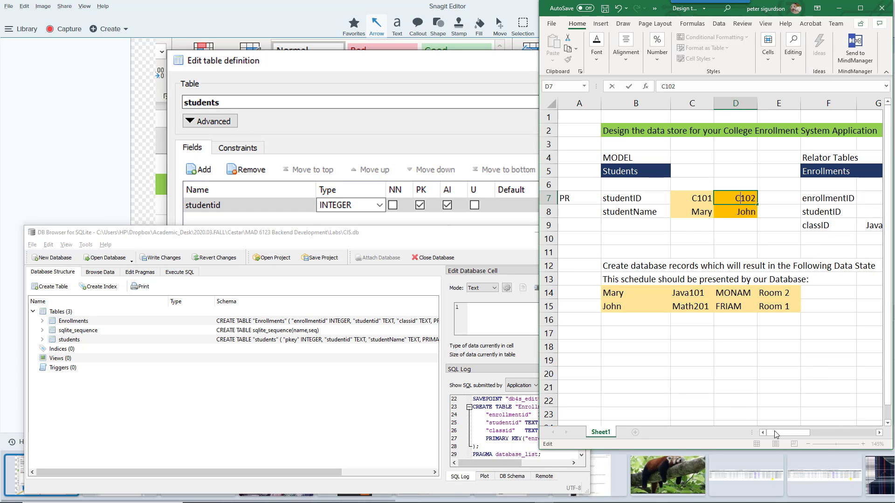
pyautogui.moveTo(775, 435); pyautogui.dragTo(815, 435)
pyautogui.hotkey('alt', 'Tab')
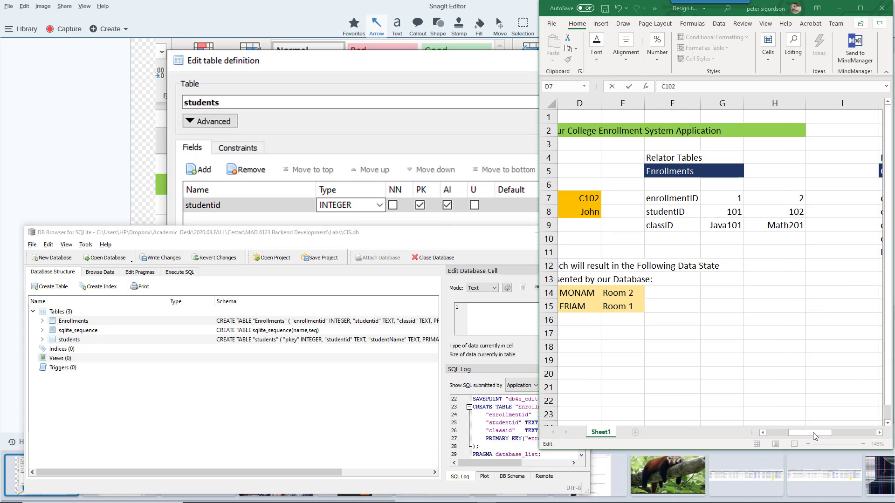
pyautogui.moveTo(825, 435); pyautogui.dragTo(853, 433)
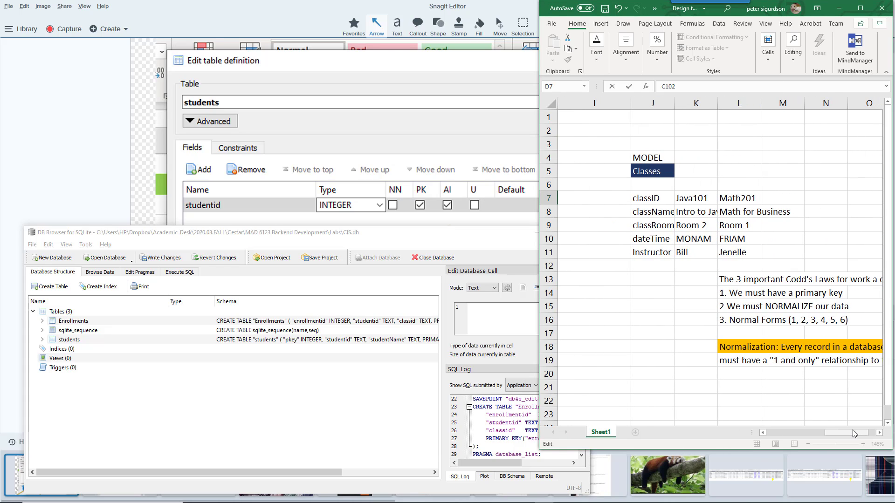
pyautogui.hotkey('alt', 'Tab')
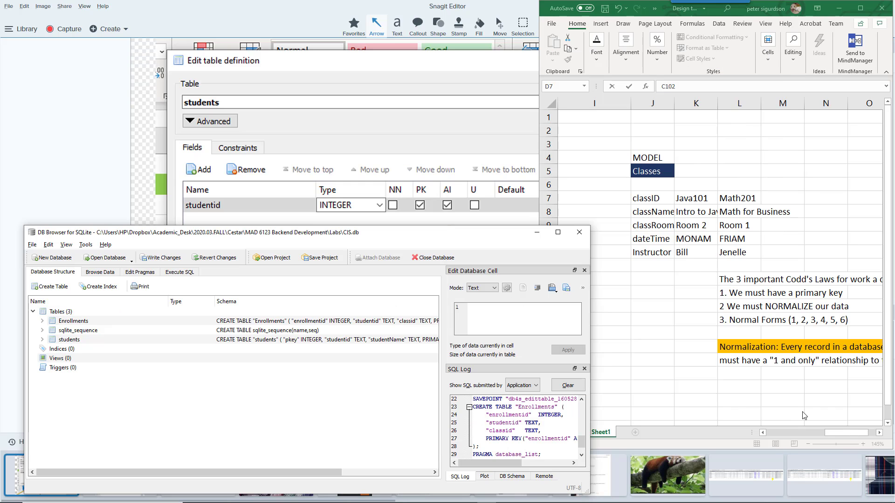
# Start a new table named classes with an INTEGER field pkey set as auto-incrementing primary key.
pyautogui.click(63, 289)
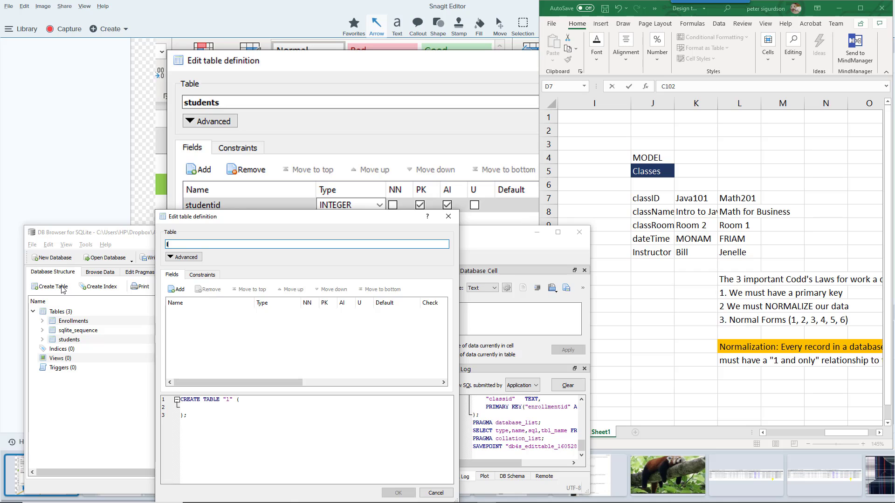
pyautogui.write('classes')
pyautogui.click(179, 289)
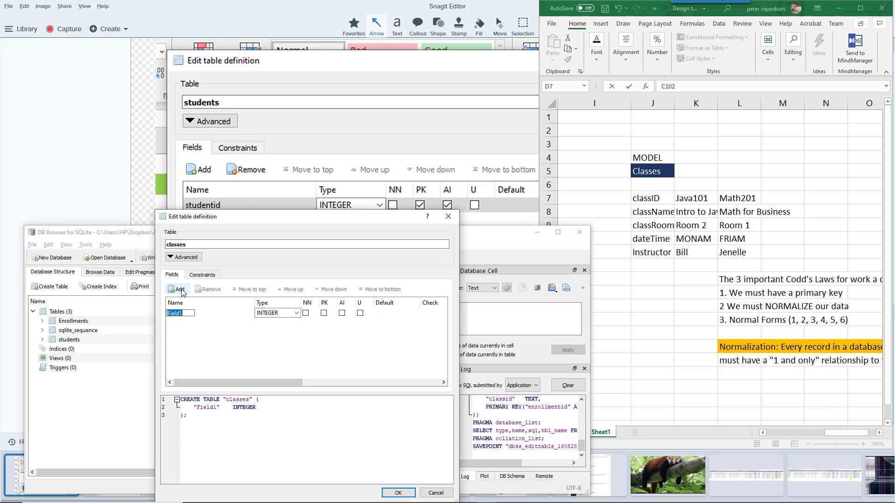
pyautogui.write('classid')
pyautogui.press('BackSpace')
pyautogui.press('BackSpace')
pyautogui.press('BackSpace')
pyautogui.press('BackSpace')
pyautogui.press('BackSpace')
pyautogui.write('pkey')
pyautogui.click(325, 313)
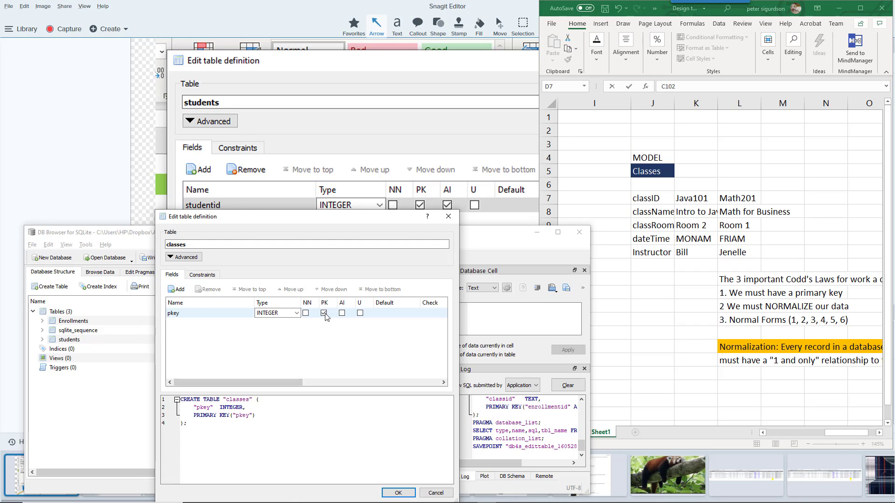
pyautogui.click(342, 313)
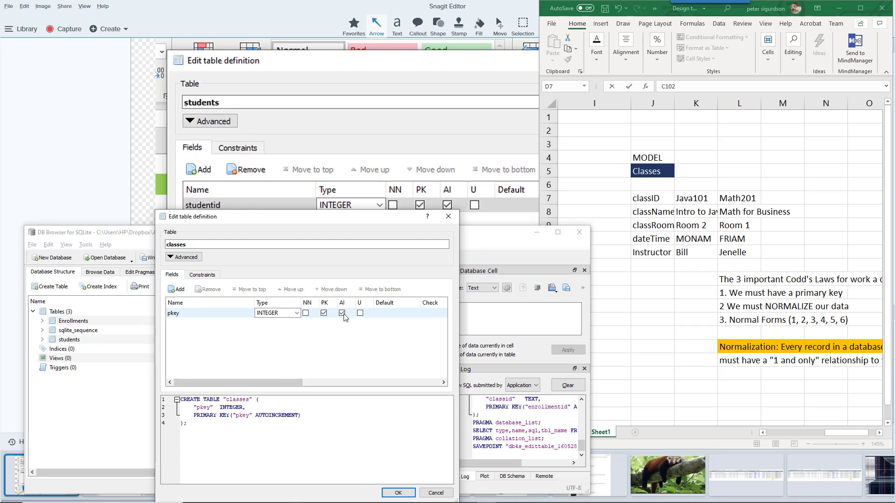
# Add a classID field of type TEXT to the classes table definition.
pyautogui.click(177, 290)
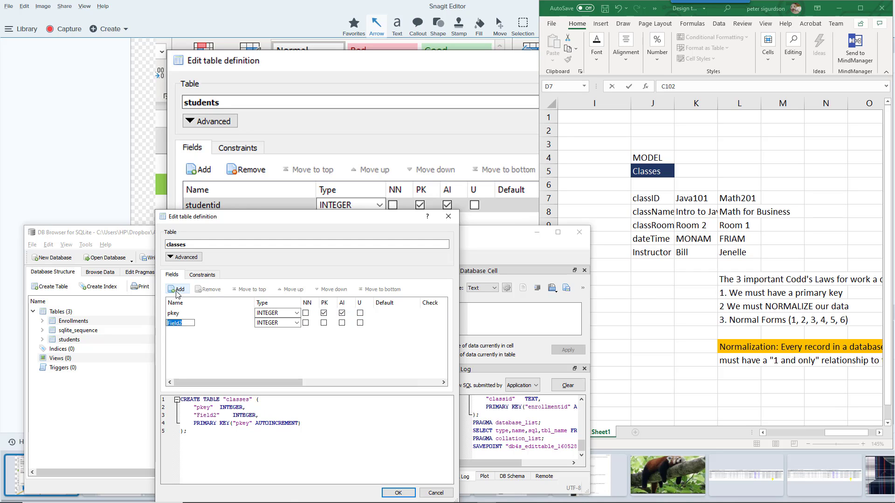
pyautogui.write('cclassID')
pyautogui.press('Return')
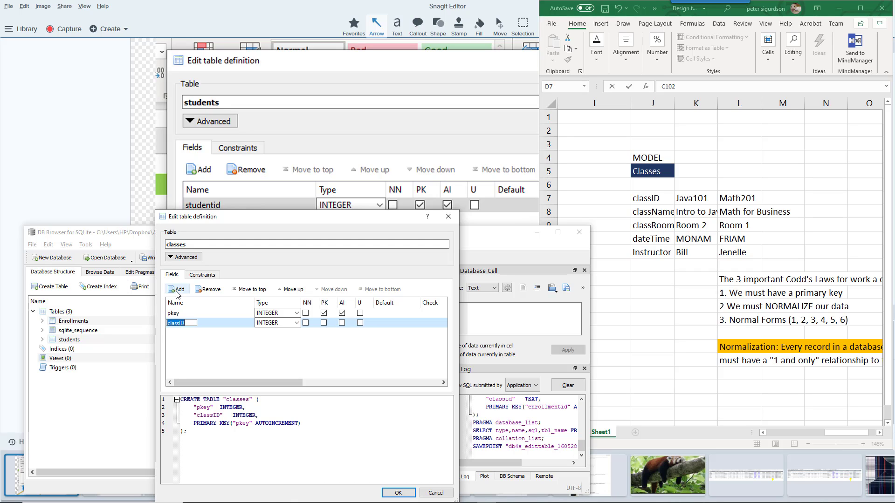
pyautogui.click(297, 323)
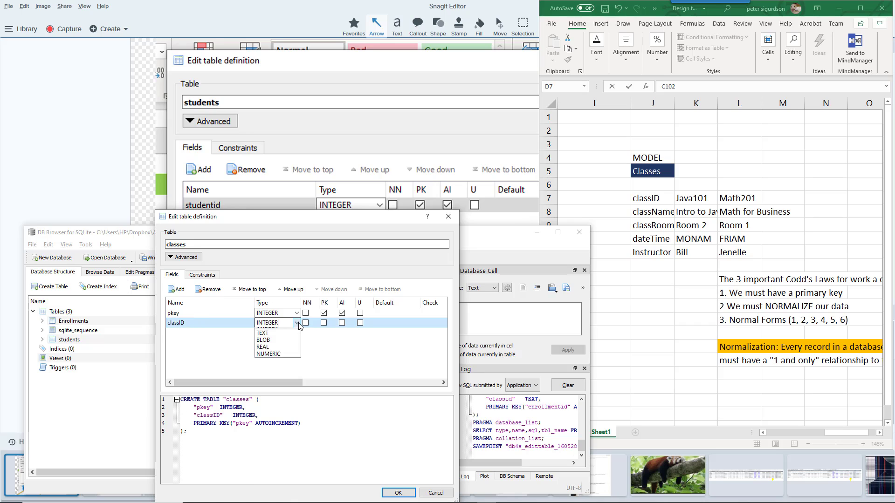
pyautogui.click(283, 343)
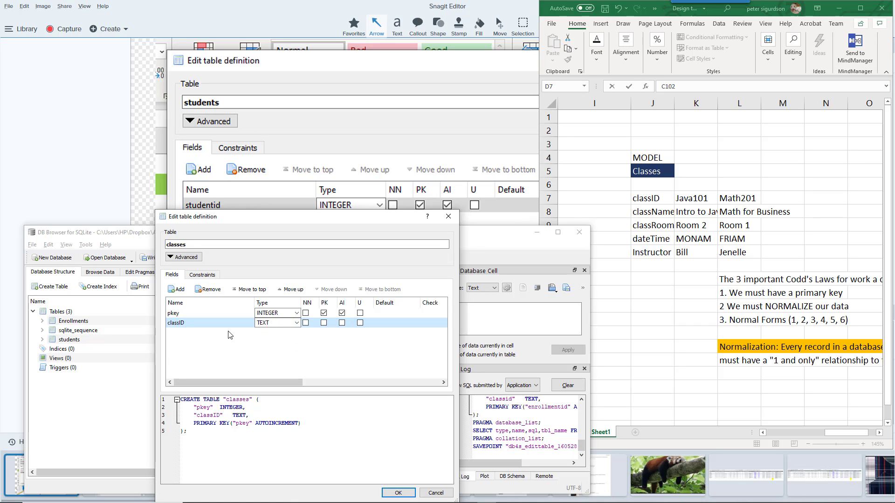
# Add a classname field of type TEXT to the classes table and rename the classID field to classid.
pyautogui.click(178, 290)
pyautogui.write('c')
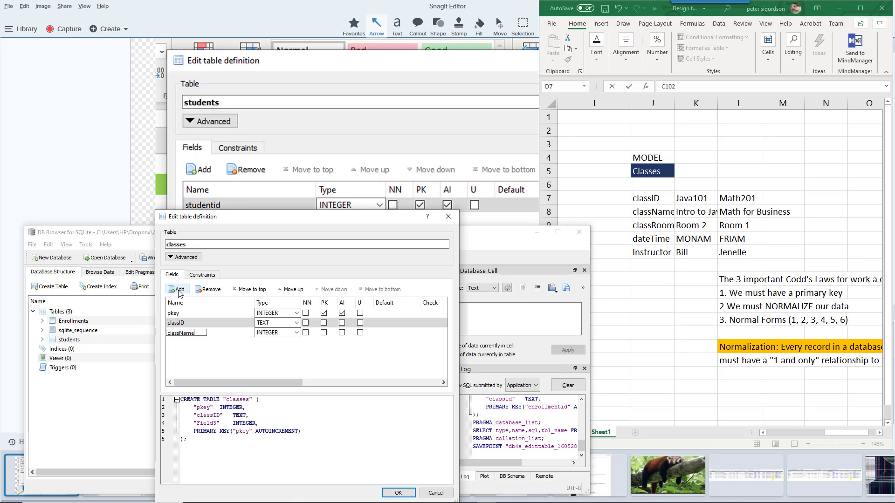
pyautogui.write('lassName')
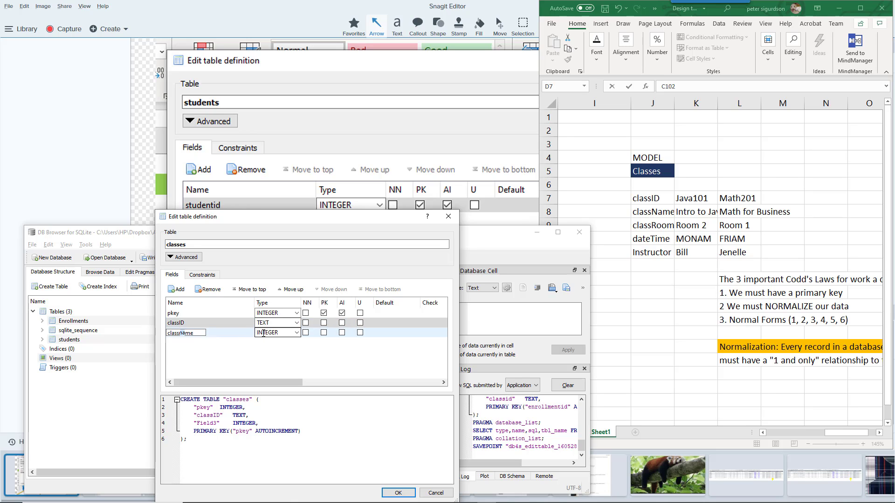
pyautogui.click(262, 333)
pyautogui.click(296, 333)
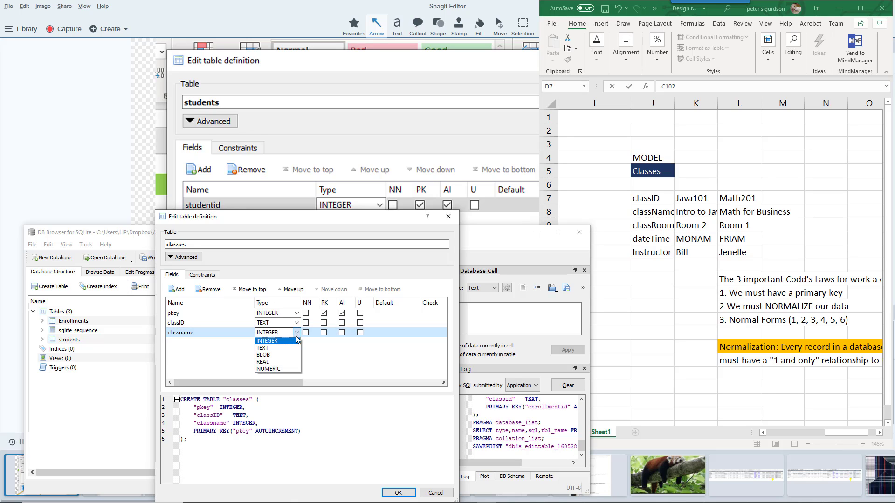
pyautogui.click(292, 348)
pyautogui.doubleClick(187, 323)
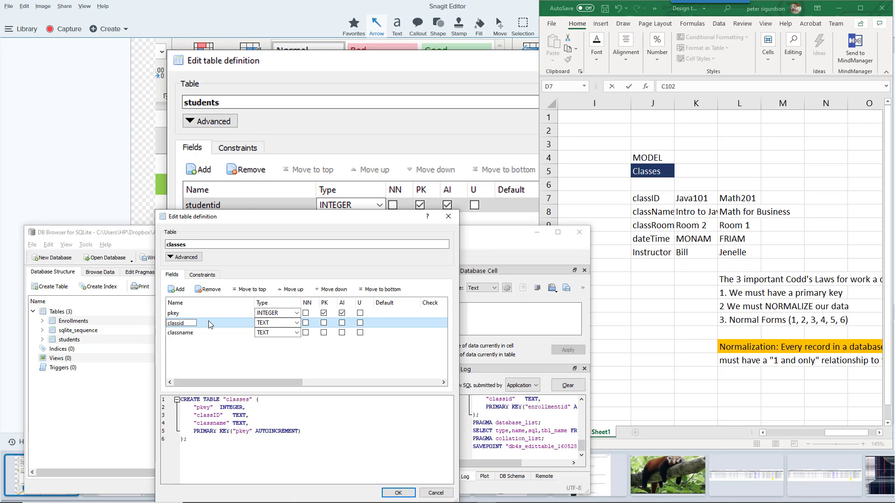
pyautogui.click(186, 348)
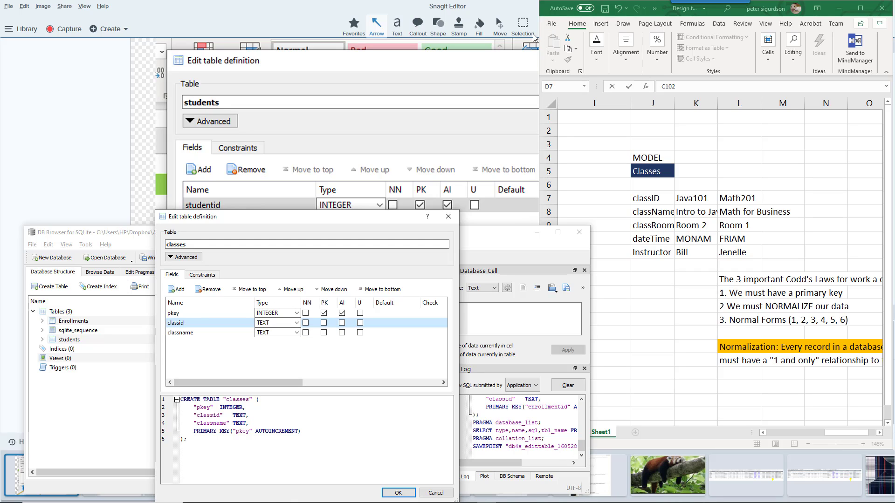
# Resize and reposition the Excel window so the Classes model shows beside the uncovered classes table definition.
pyautogui.moveTo(539, 37); pyautogui.dragTo(303, 38)
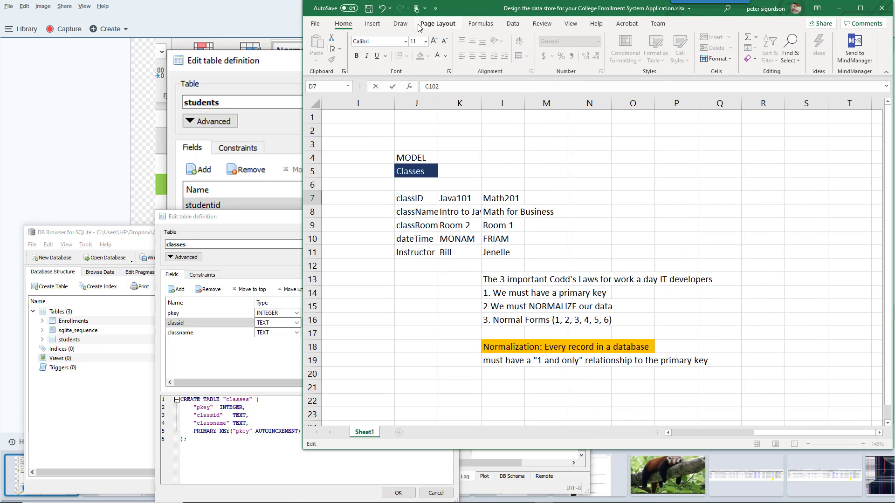
pyautogui.moveTo(468, 13); pyautogui.dragTo(403, 59)
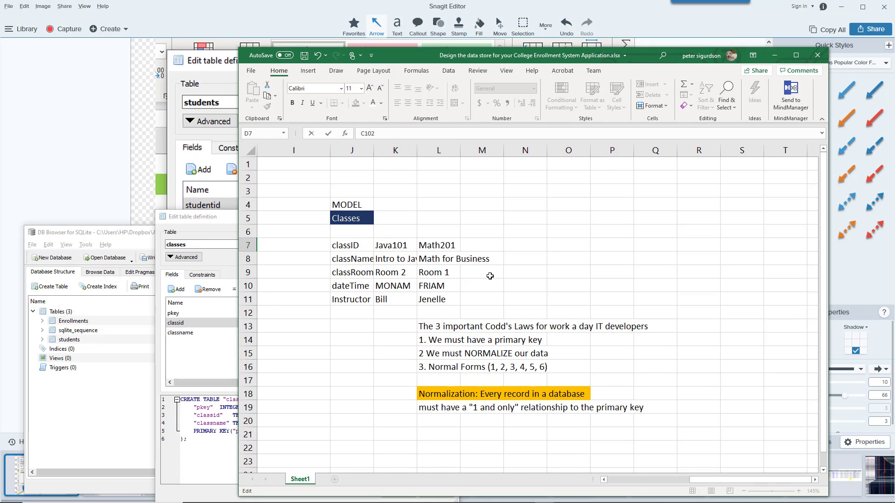
pyautogui.scroll(-2, 494, 293)
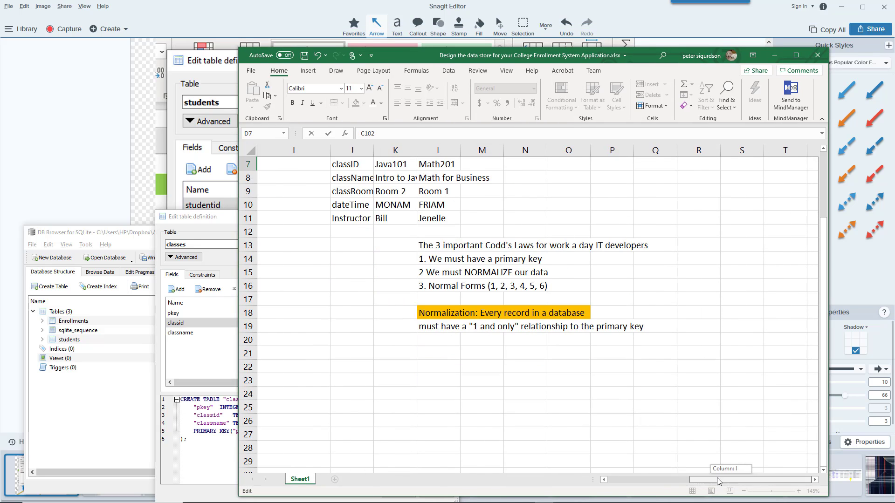
pyautogui.moveTo(732, 480); pyautogui.dragTo(599, 492)
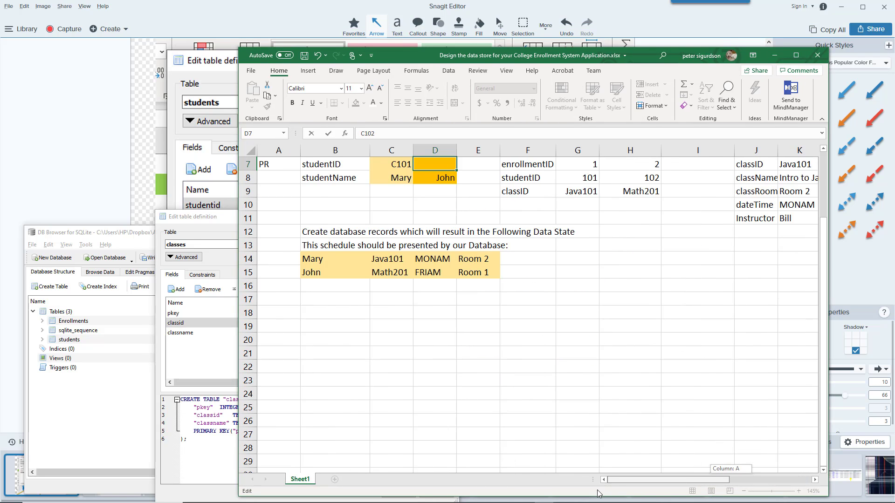
pyautogui.moveTo(239, 49); pyautogui.dragTo(380, 78)
pyautogui.moveTo(682, 485); pyautogui.dragTo(763, 478)
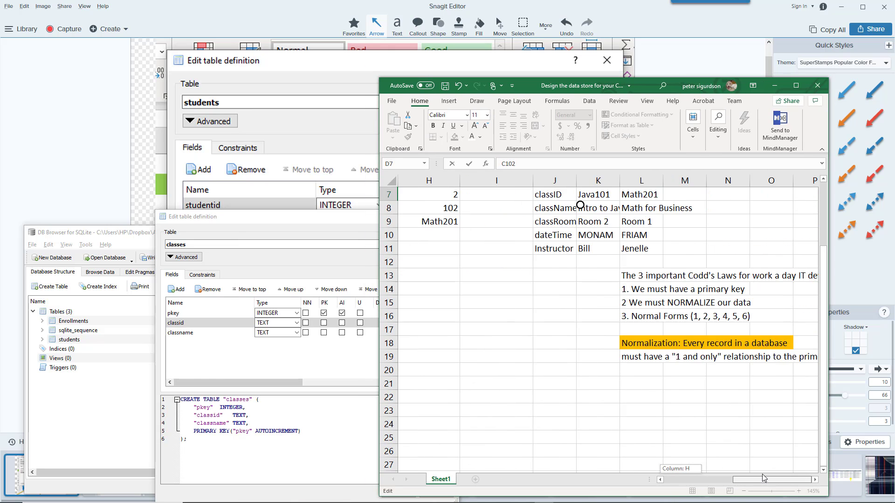
pyautogui.scroll(2, 642, 397)
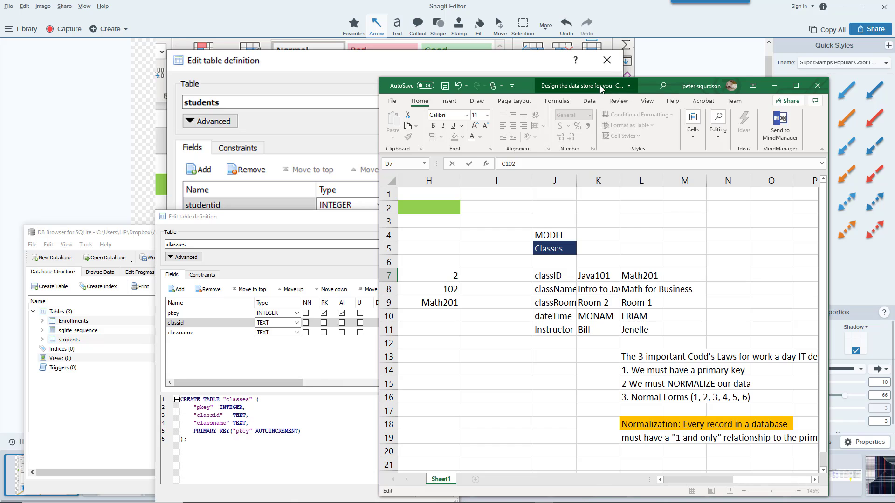
pyautogui.moveTo(601, 88); pyautogui.dragTo(702, 14)
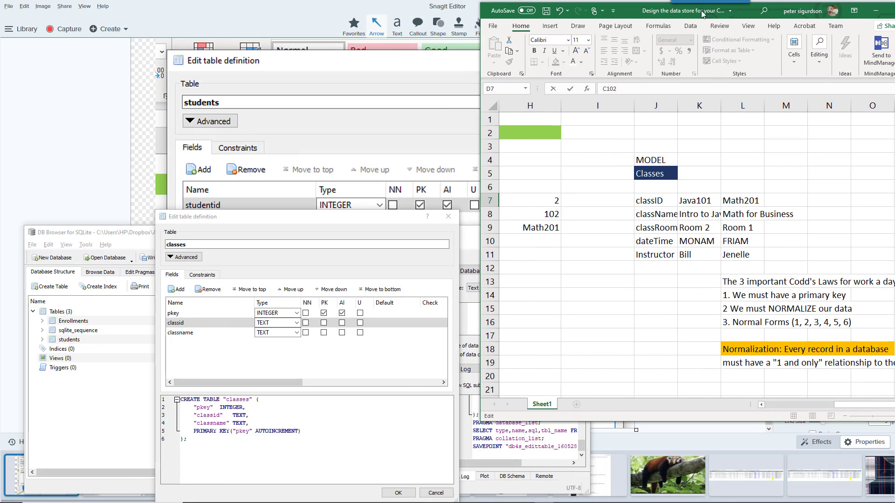
# Add a classroom field of type TEXT to the classes table definition.
pyautogui.click(215, 324)
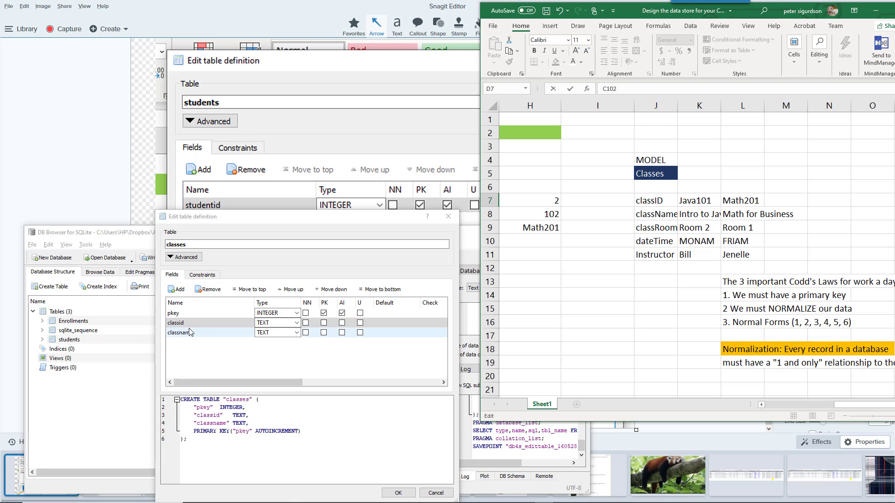
pyautogui.click(176, 289)
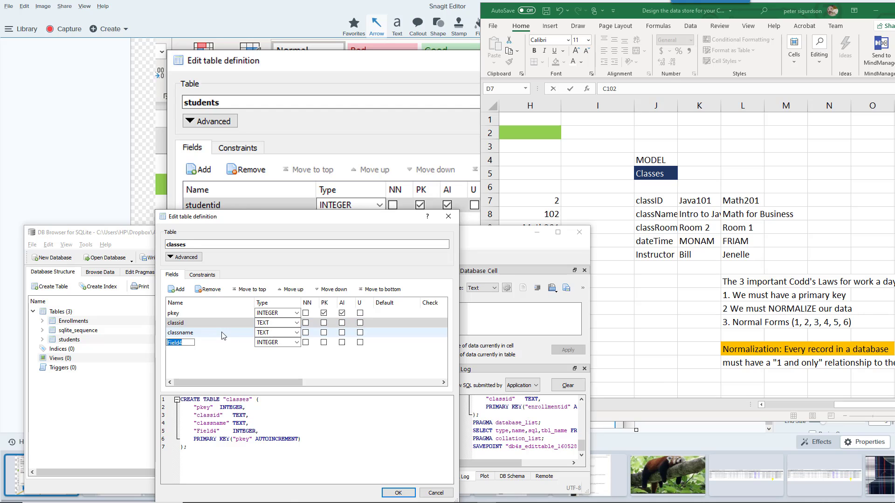
pyautogui.write('classroom')
pyautogui.doubleClick(221, 332)
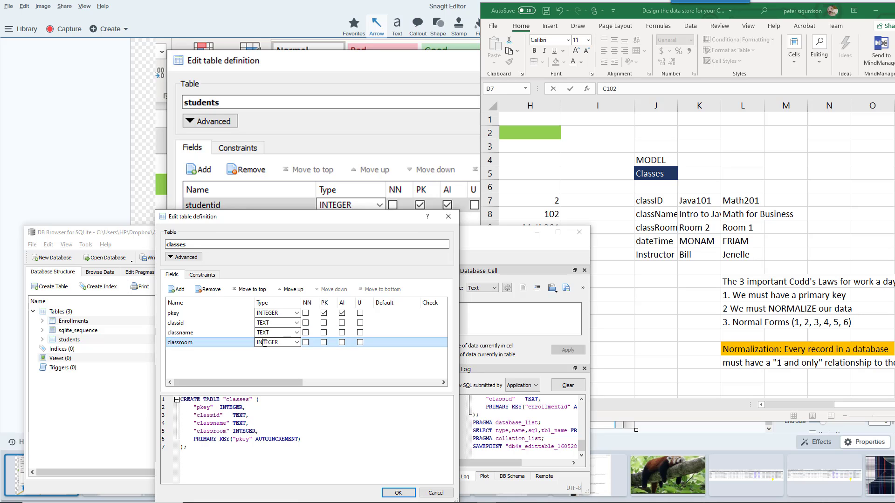
pyautogui.click(296, 343)
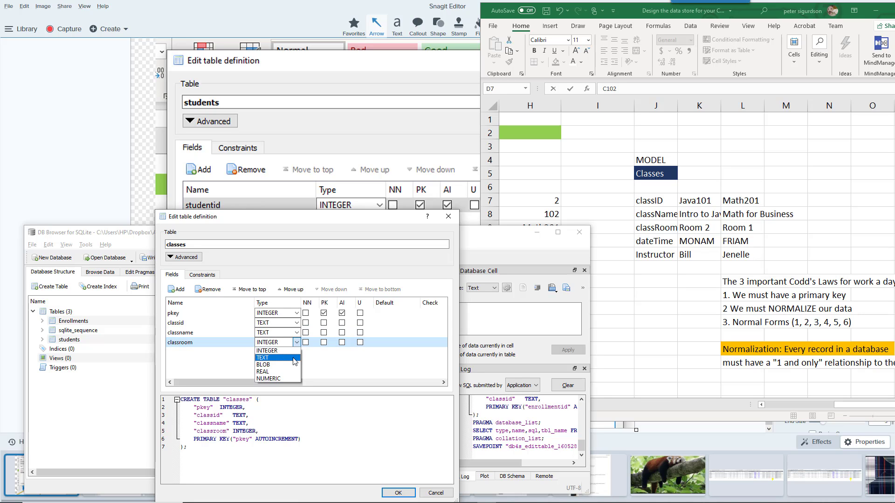
pyautogui.click(295, 358)
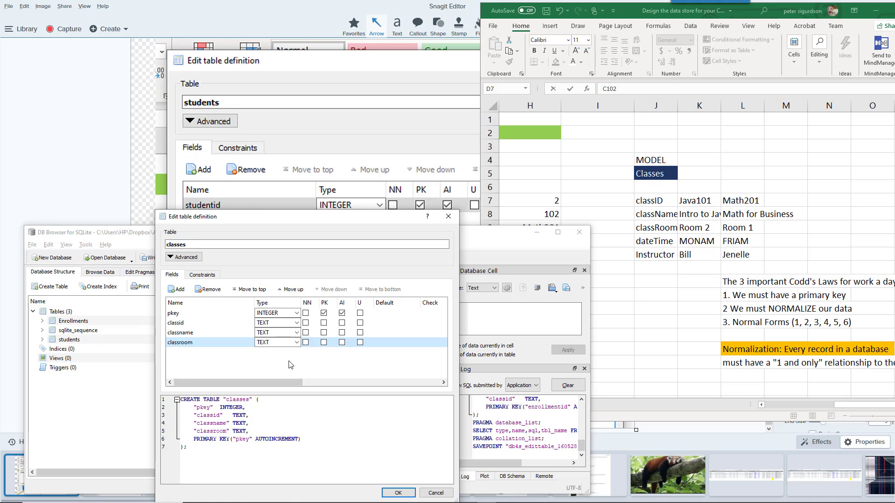
# Add a datetime field of type TEXT to the classes table definition.
pyautogui.click(177, 289)
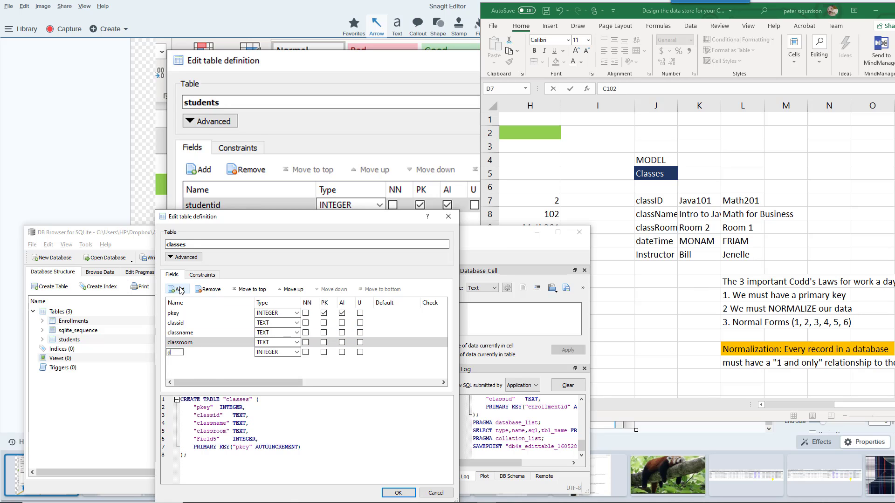
pyautogui.write('datetime')
pyautogui.click(296, 353)
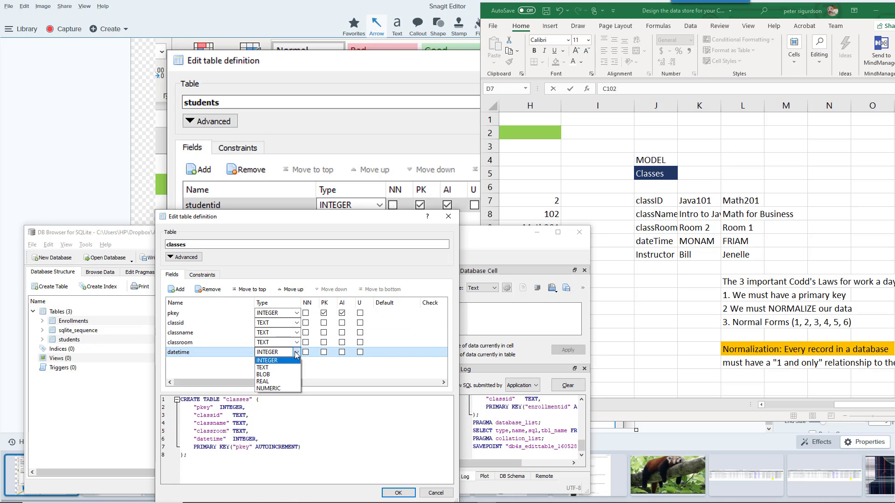
pyautogui.click(263, 368)
# Add an INTEGER field with a blank name to the classes table, and clear the Instructor row from the Classes model in Excel.
pyautogui.click(178, 289)
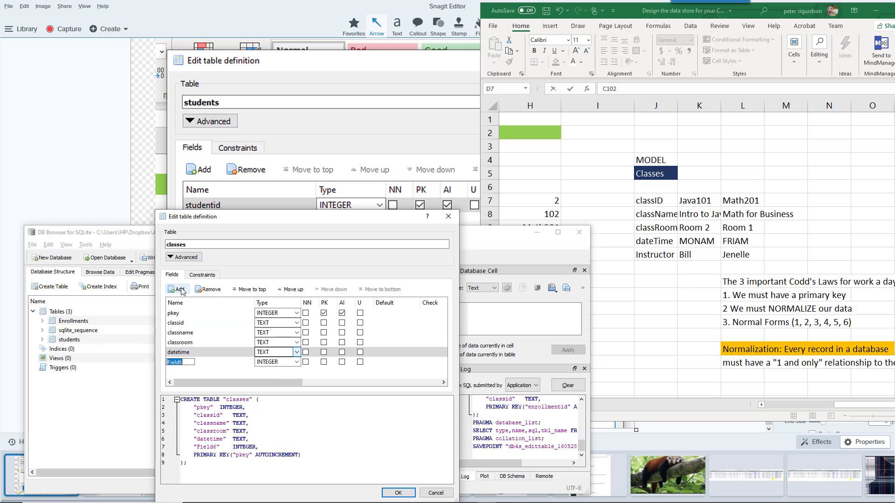
pyautogui.write('in')
pyautogui.click(656, 254)
pyautogui.moveTo(656, 253); pyautogui.dragTo(784, 252)
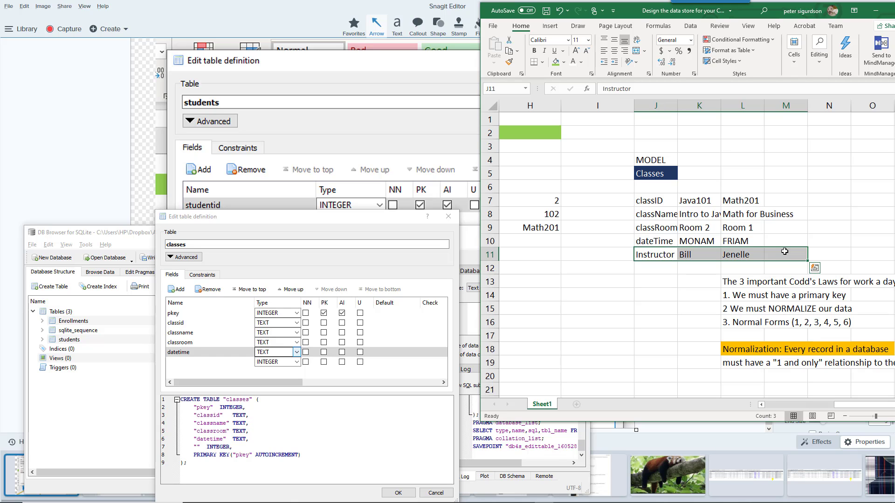
pyautogui.press('Delete')
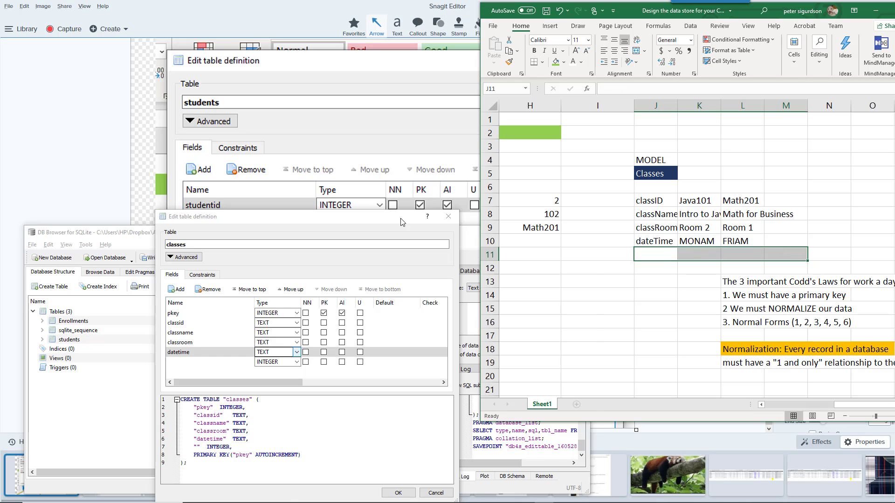
# Move the classes table definition into full view and examine the data types available for the datetime field, keeping TEXT.
pyautogui.moveTo(391, 217); pyautogui.dragTo(385, 105)
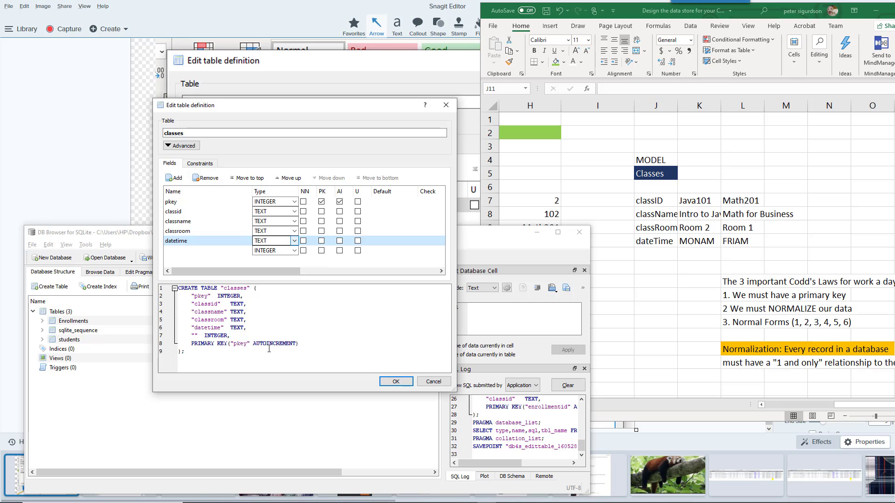
pyautogui.click(294, 241)
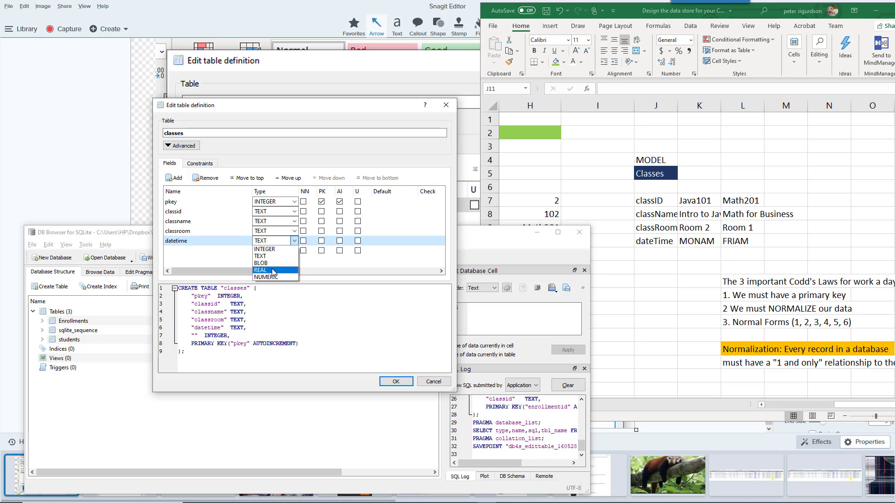
pyautogui.click(279, 242)
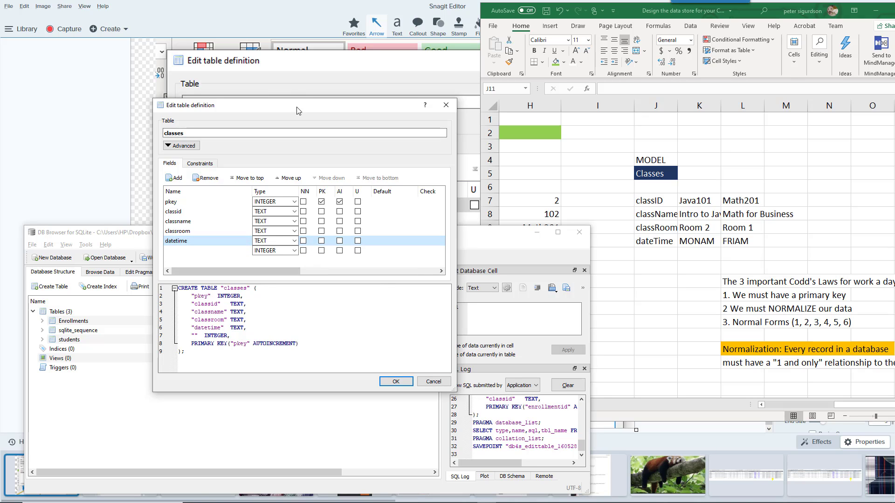
# Accept the classes table definition to create the table, and request closing the database program.
pyautogui.moveTo(298, 107); pyautogui.dragTo(305, 83)
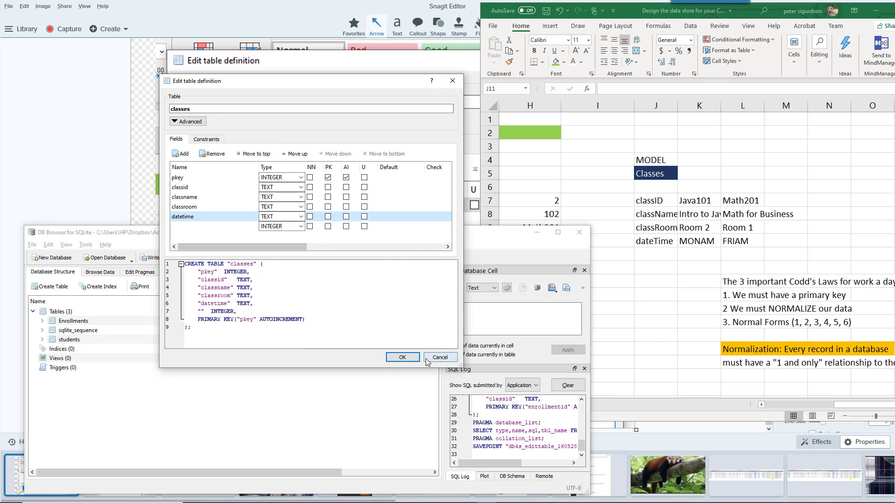
pyautogui.click(402, 357)
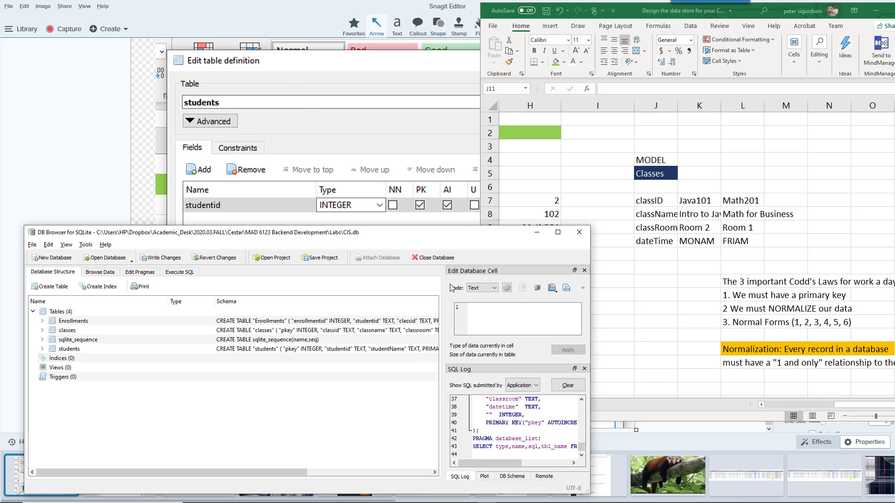
pyautogui.click(579, 234)
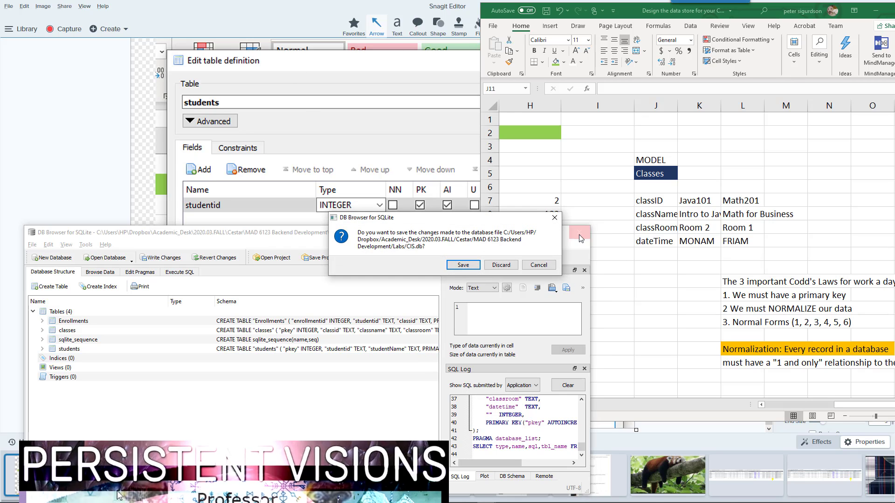